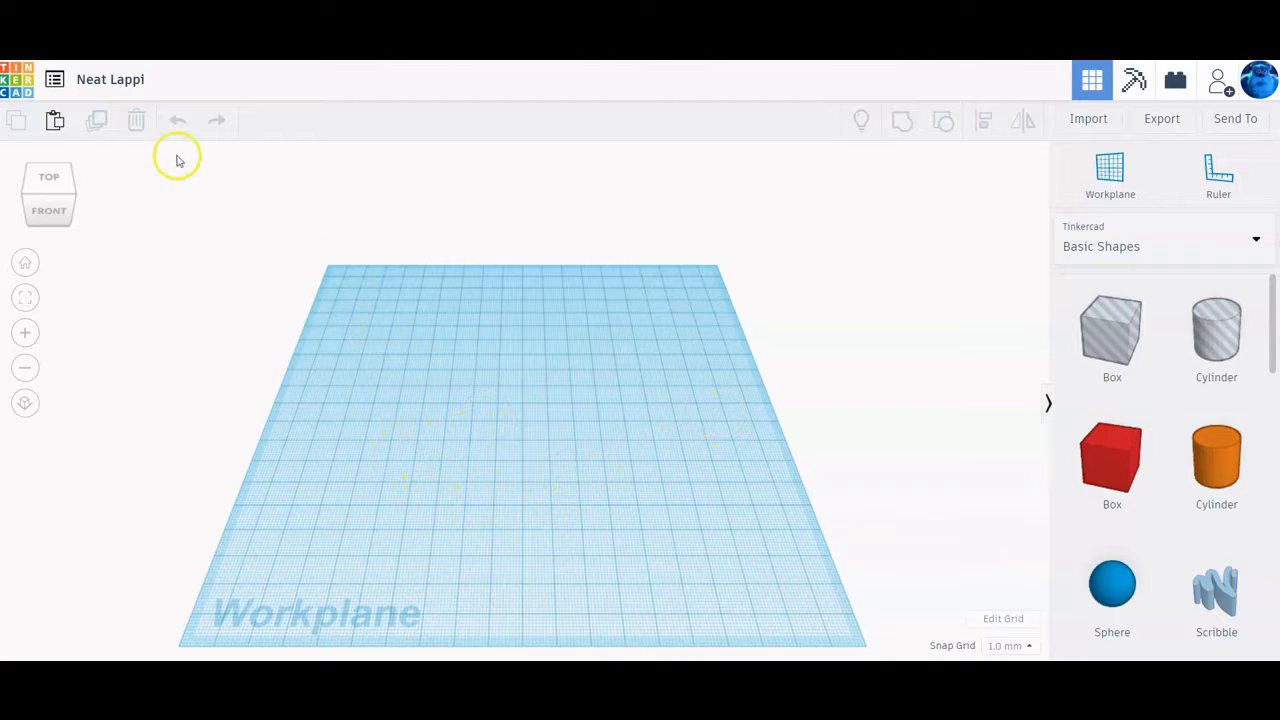
# Step: Rename the design with the surname followed by "-Glider"
pyautogui.click(108, 88)
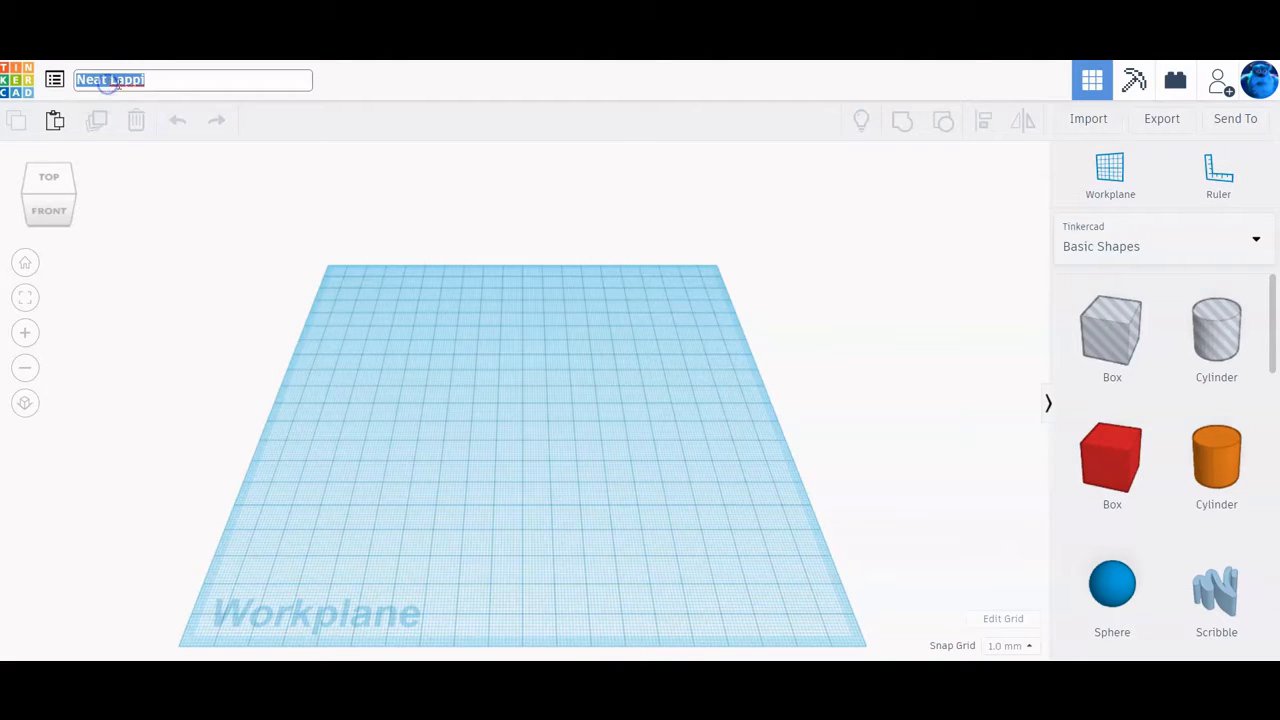
pyautogui.write('Sullivan-')
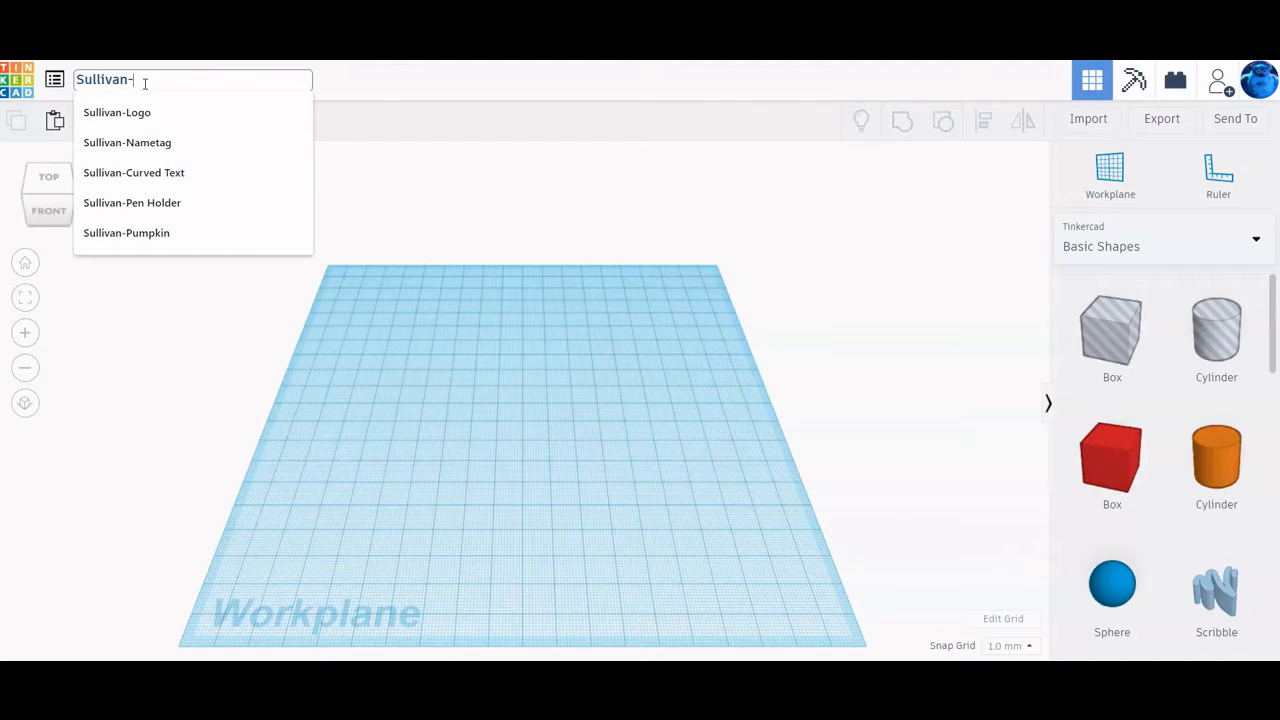
pyautogui.write('Glider')
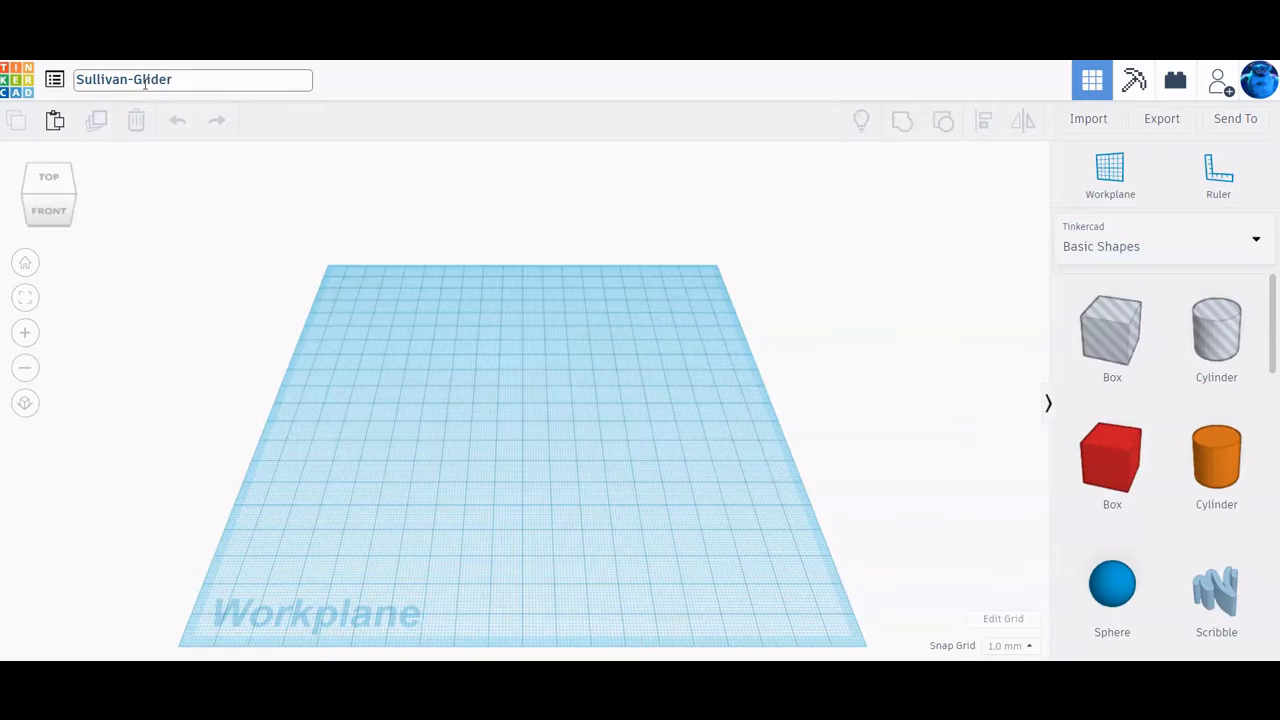
pyautogui.click(313, 319)
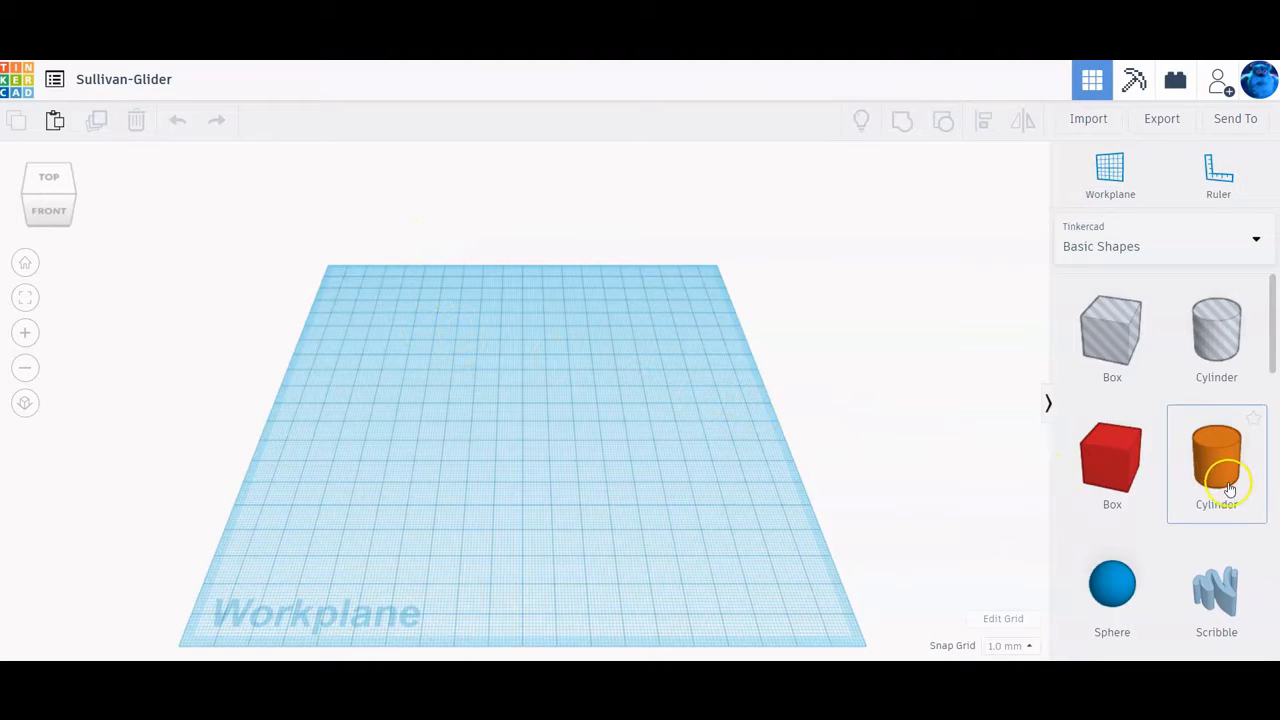
# Step: Add a solid cylinder near the middle of the workplane and set its sides to 64
pyautogui.moveTo(1216, 457); pyautogui.dragTo(536, 424)
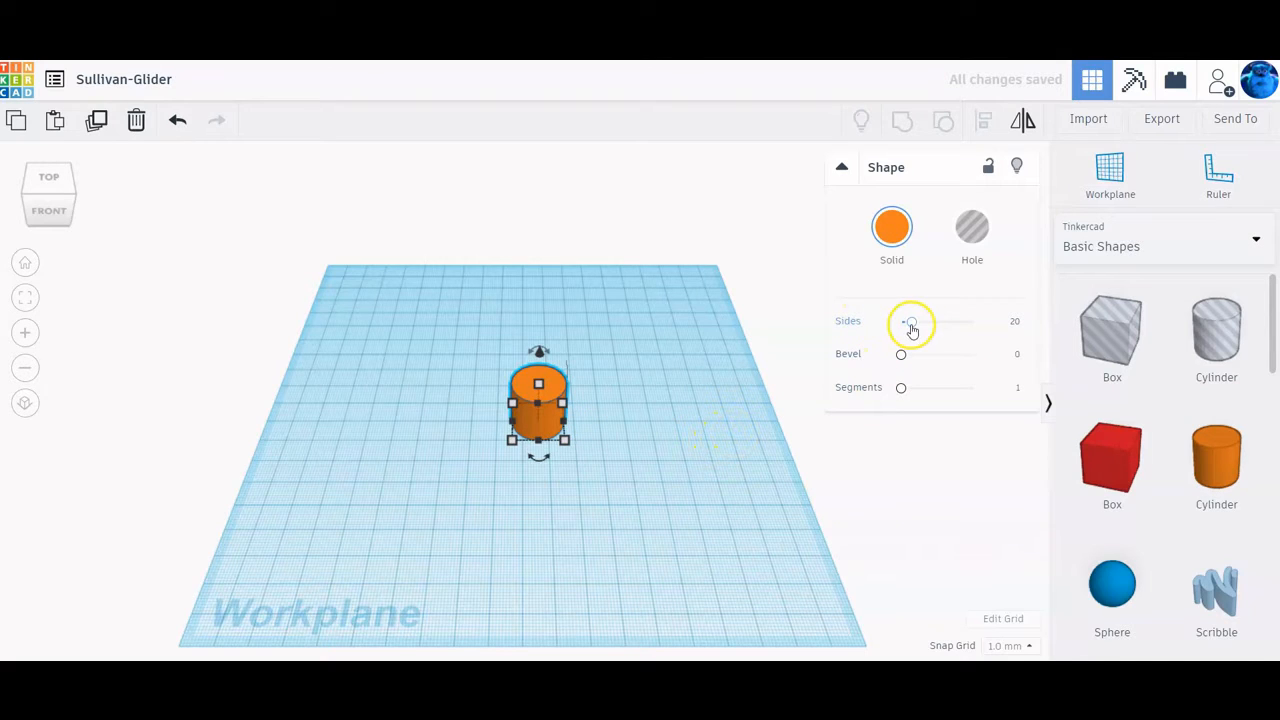
pyautogui.click(22, 300)
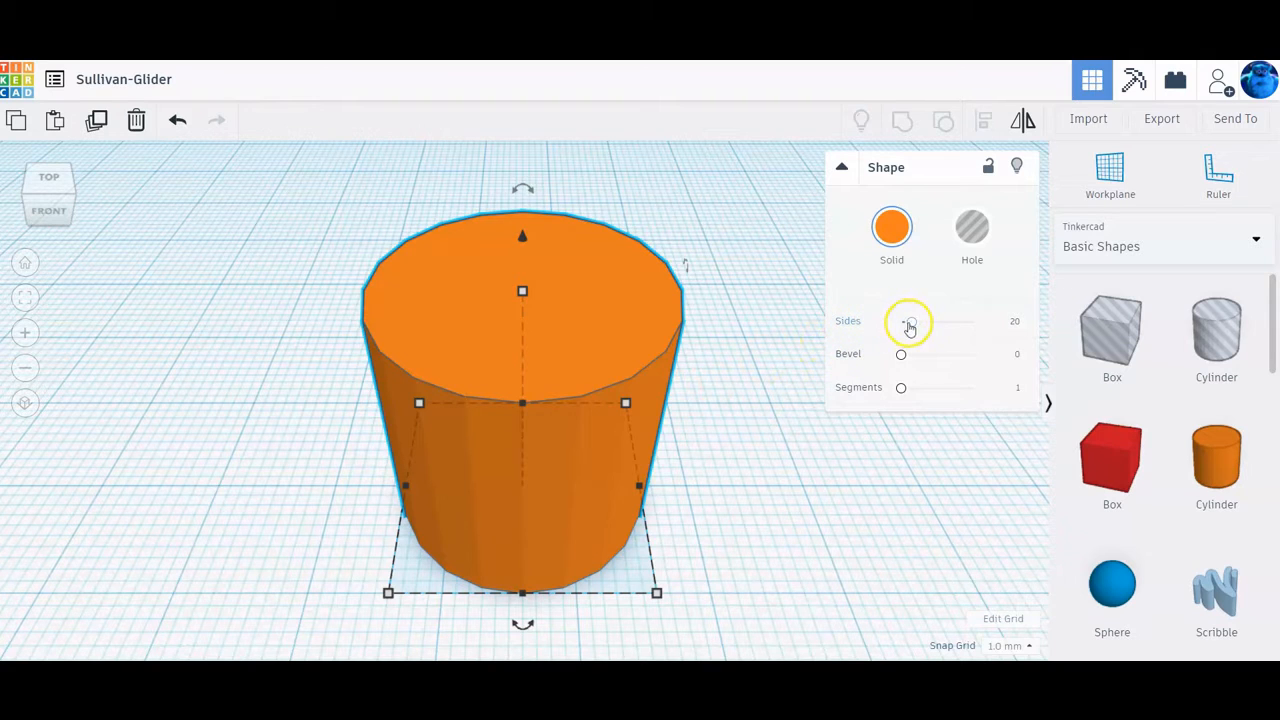
pyautogui.moveTo(909, 328); pyautogui.dragTo(997, 332)
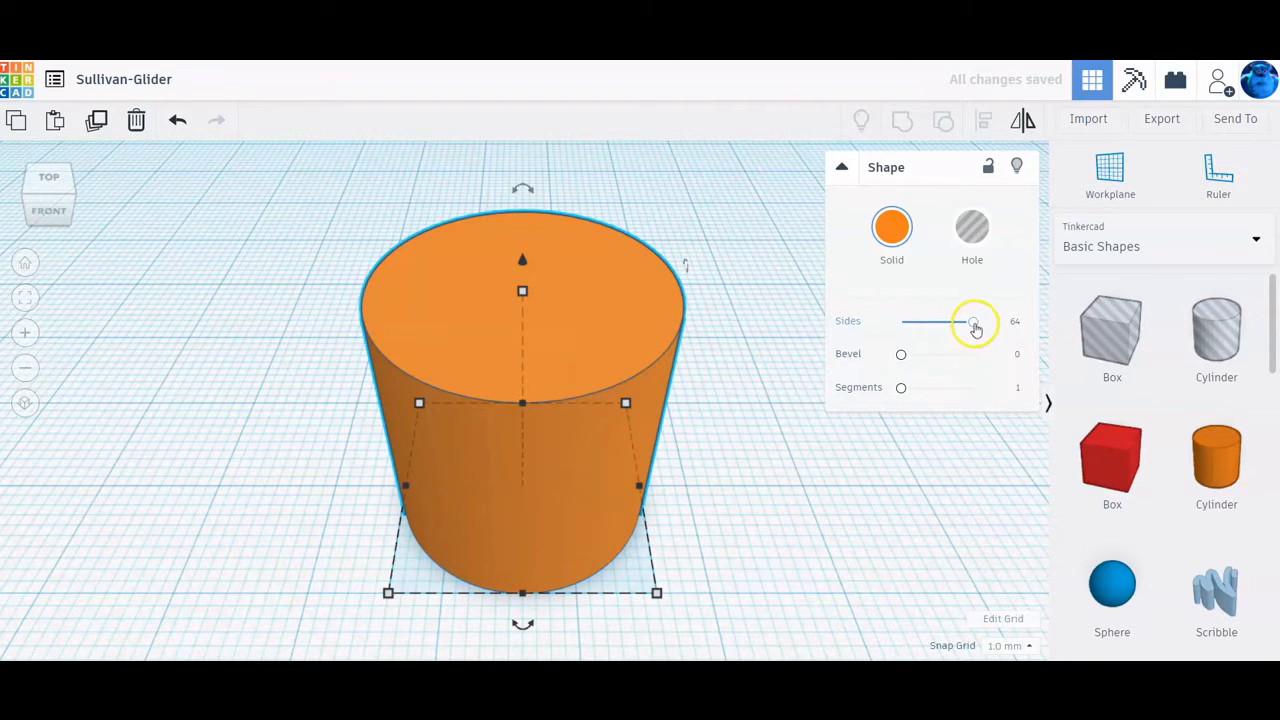
pyautogui.moveTo(974, 327); pyautogui.dragTo(1007, 330)
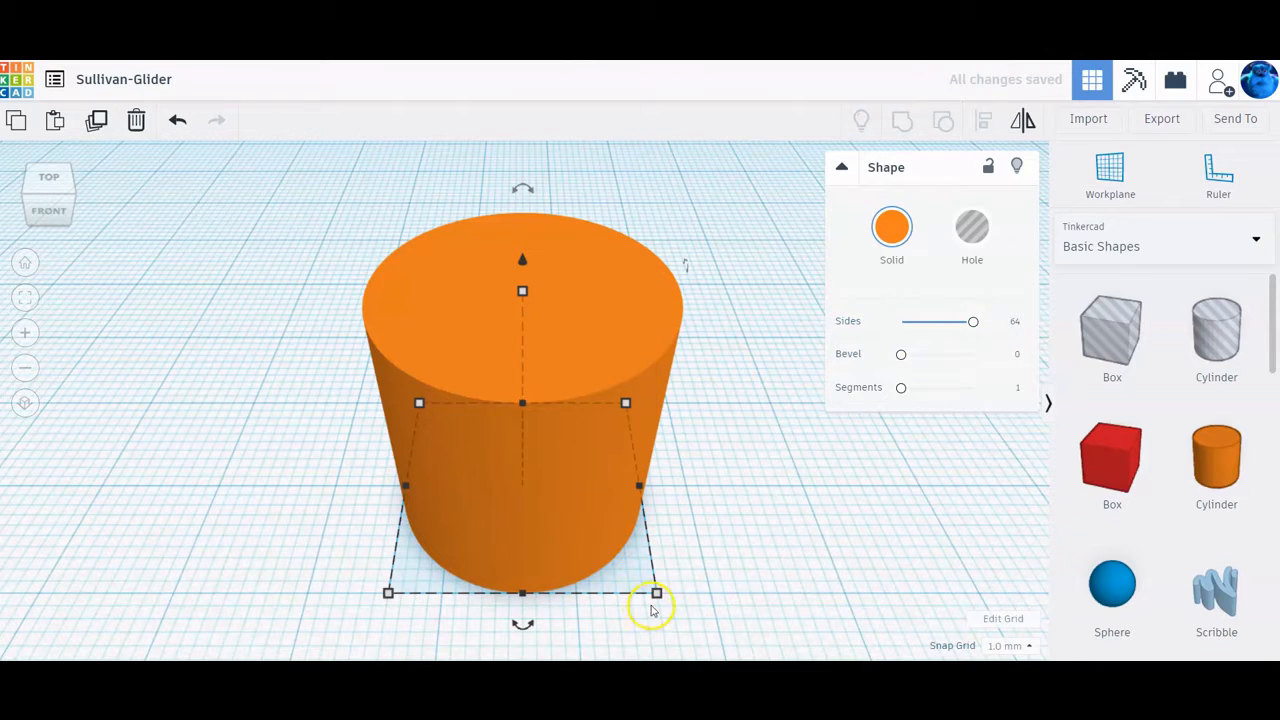
# Step: Resize the cylinder to a 5 mm by 5 mm base and a height of 50 mm
pyautogui.scroll(-3, 656, 601)
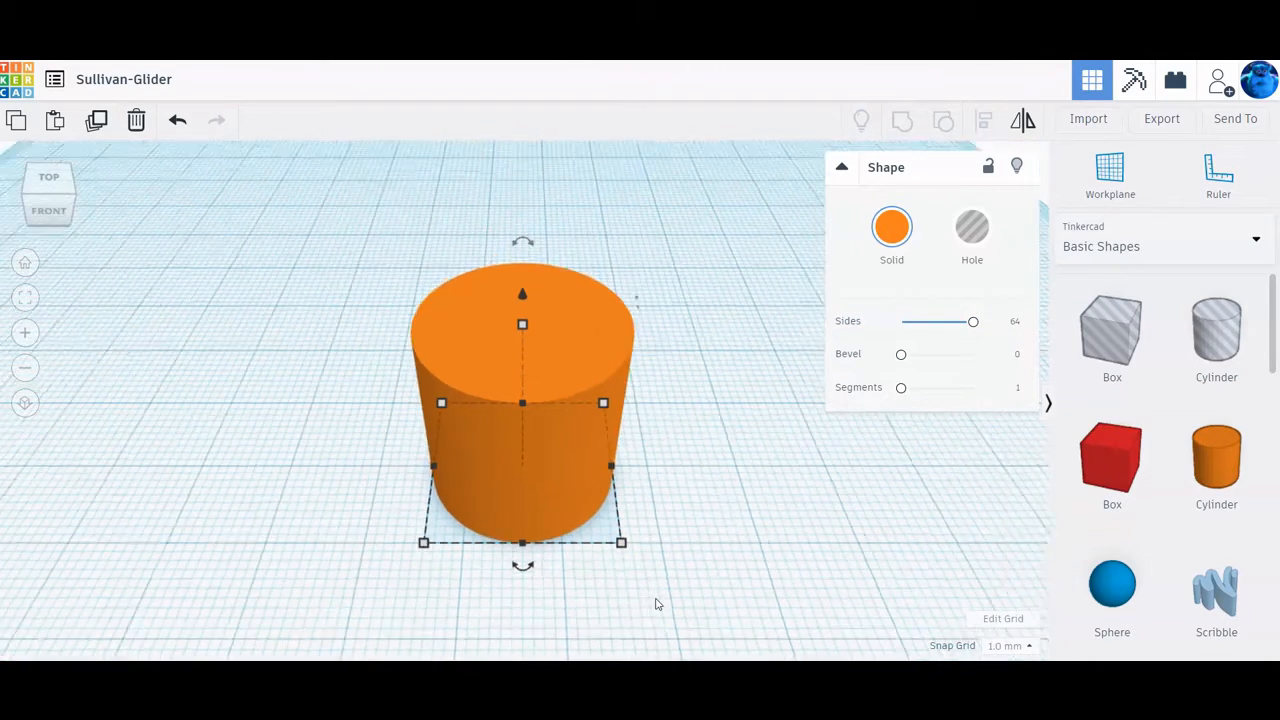
pyautogui.click(520, 605)
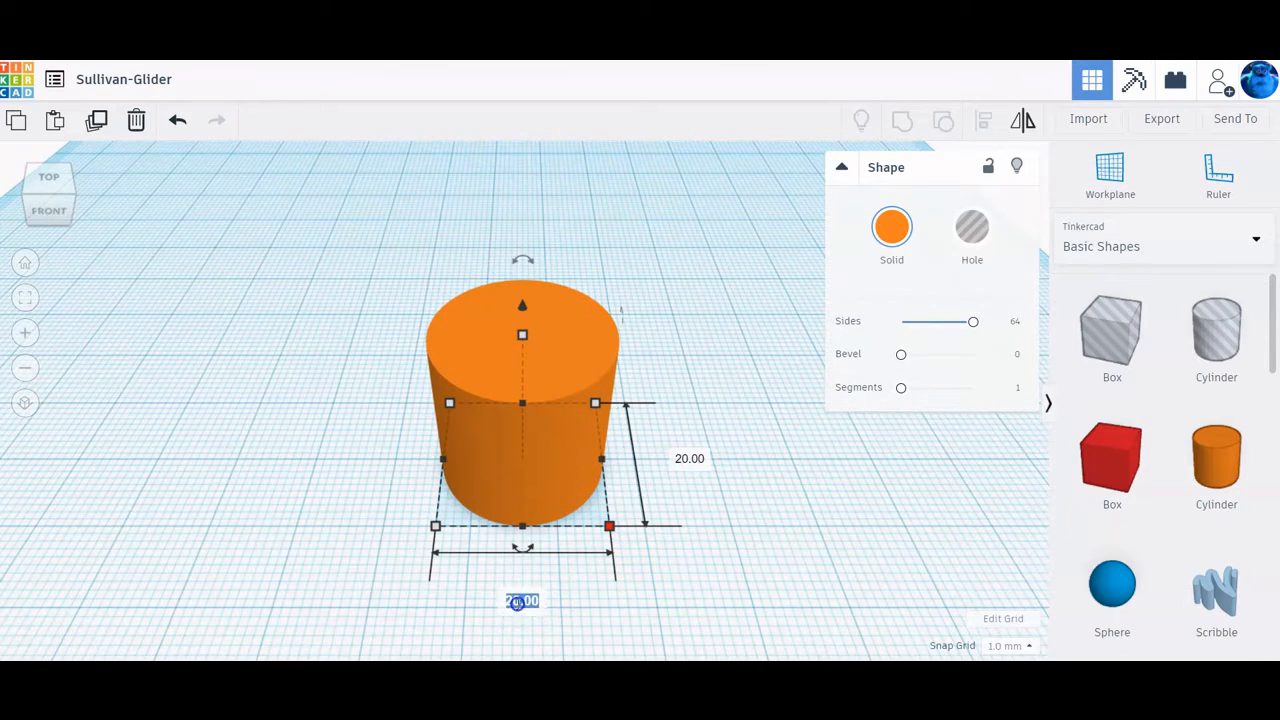
pyautogui.write('5')
pyautogui.press('Return')
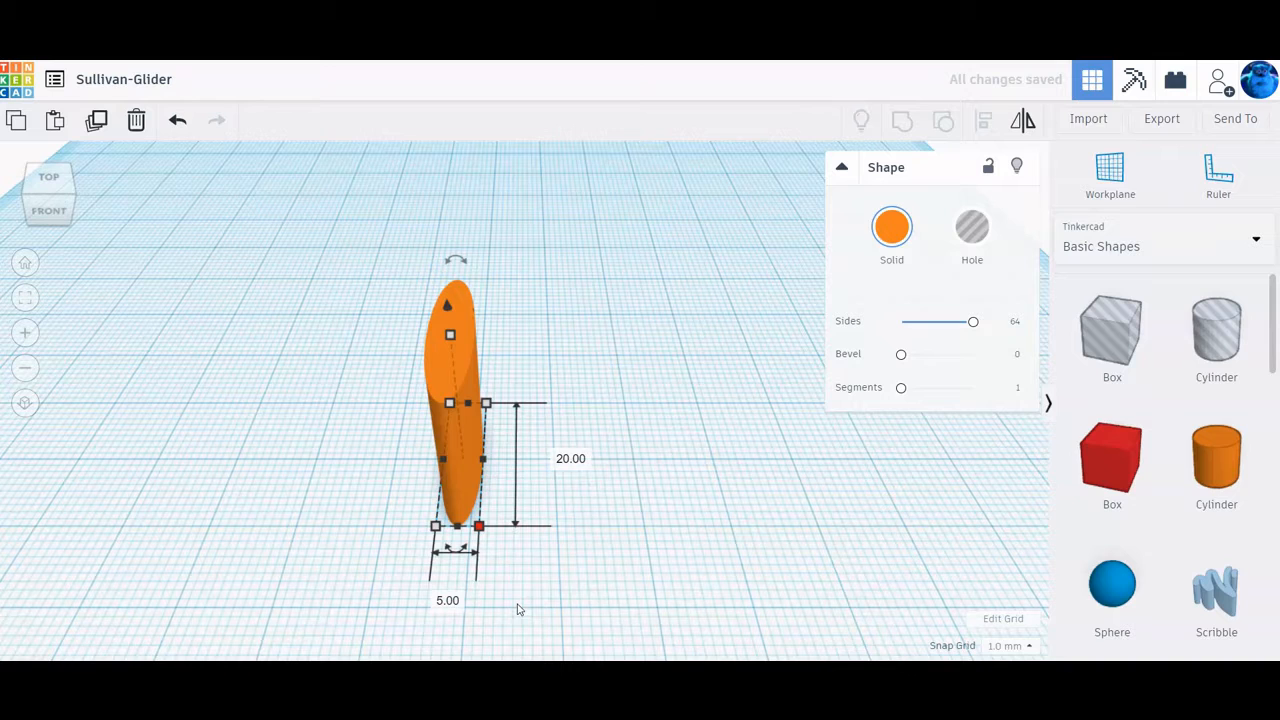
pyautogui.click(568, 458)
pyautogui.write('5')
pyautogui.press('Return')
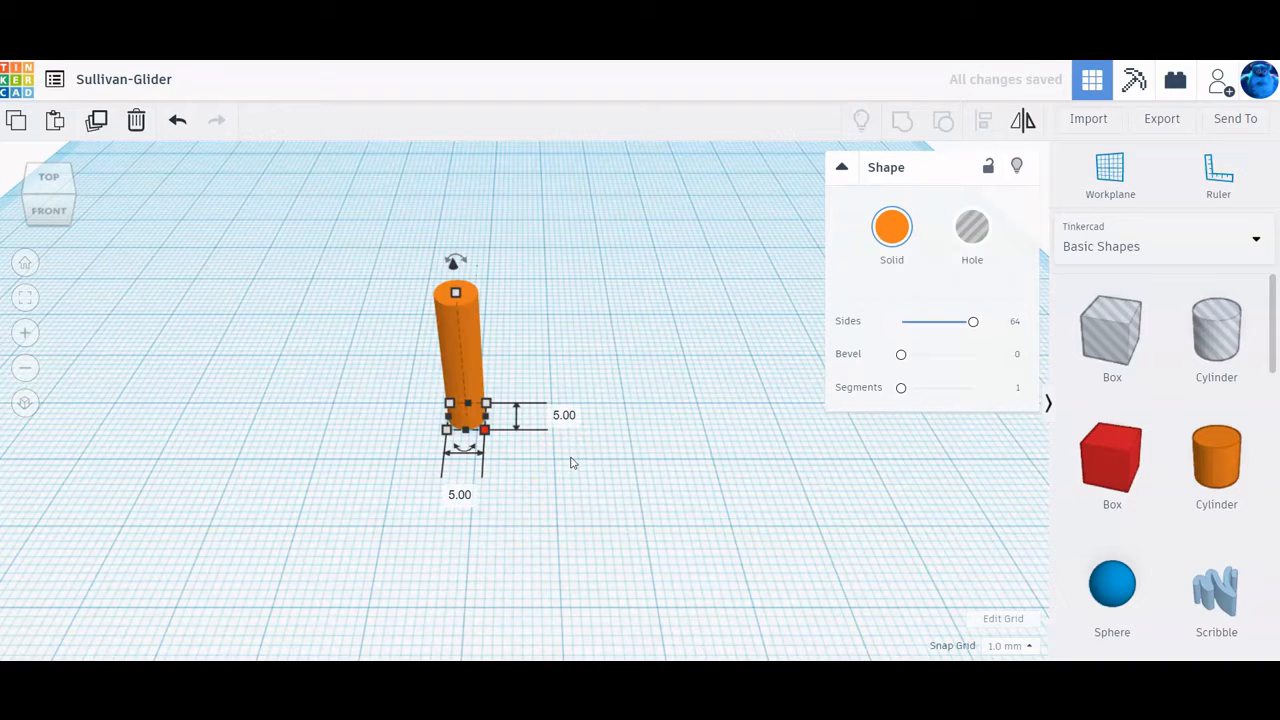
pyautogui.click(549, 361)
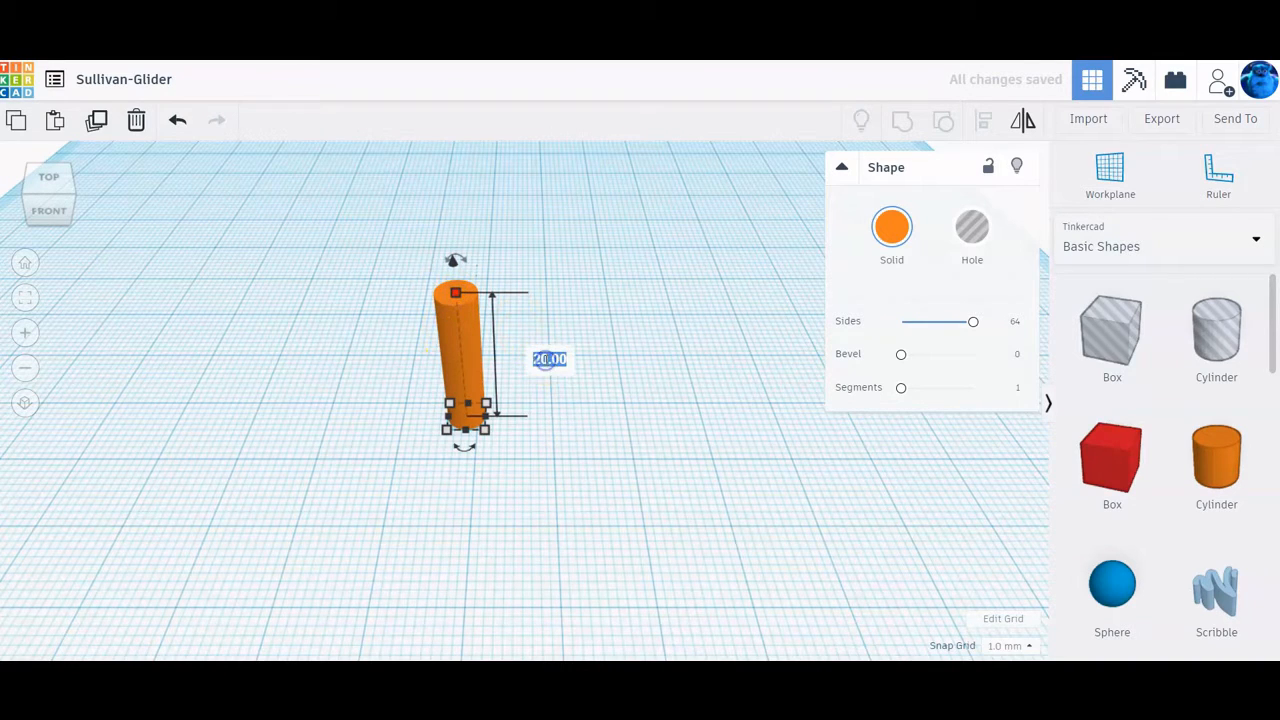
pyautogui.write('50')
pyautogui.press('Return')
pyautogui.scroll(-5, 552, 362)
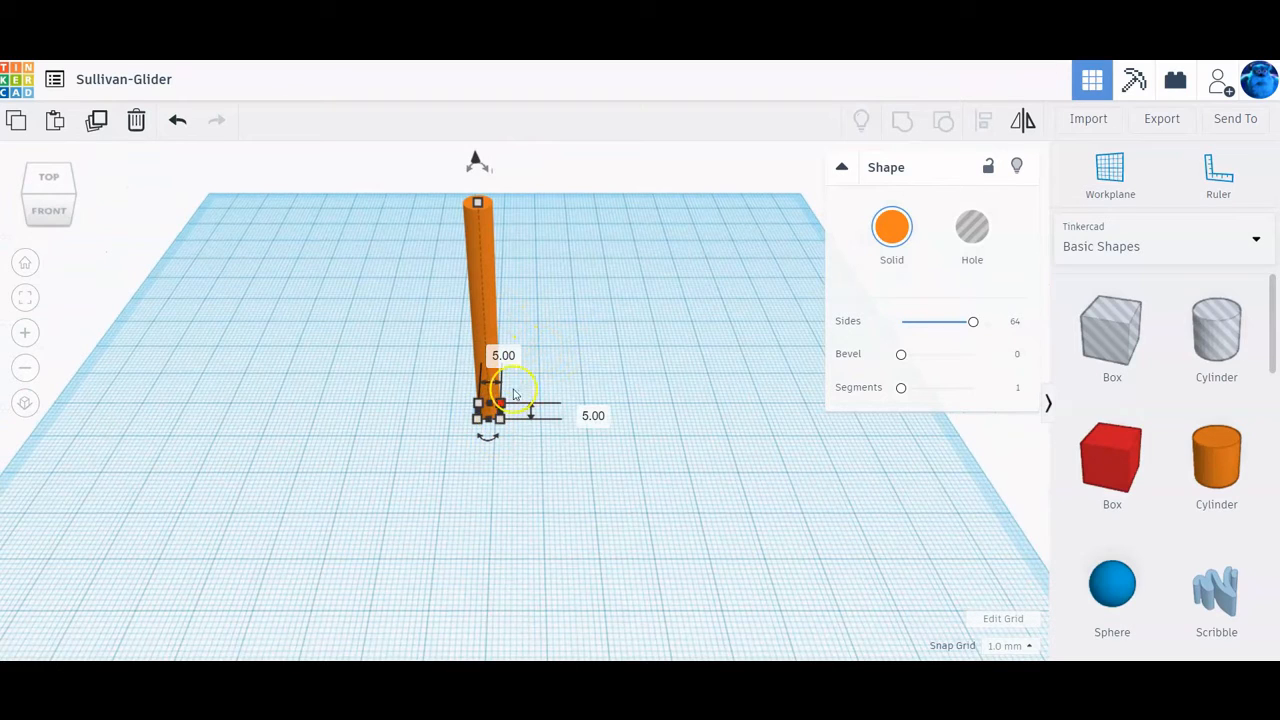
pyautogui.moveTo(487, 174)
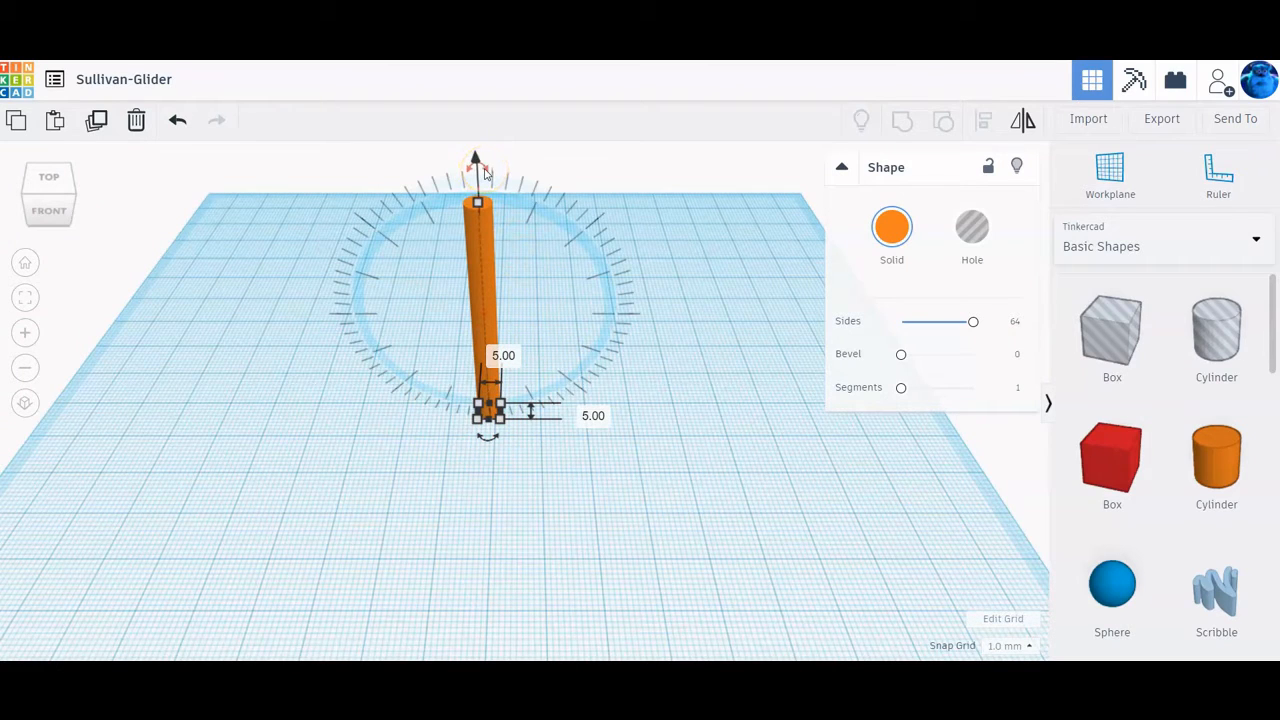
pyautogui.moveTo(485, 173); pyautogui.dragTo(484, 171)
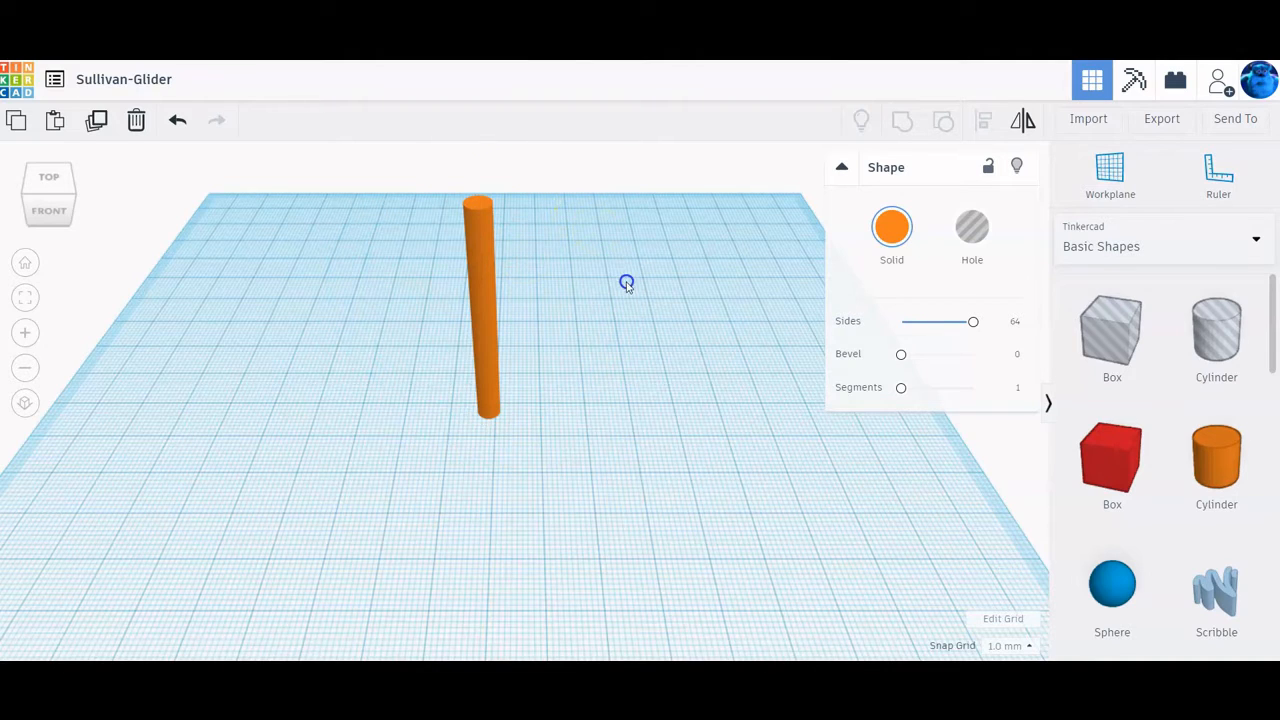
pyautogui.click(484, 171)
pyautogui.click(520, 181)
pyautogui.click(478, 202)
pyautogui.moveTo(487, 172); pyautogui.dragTo(509, 191)
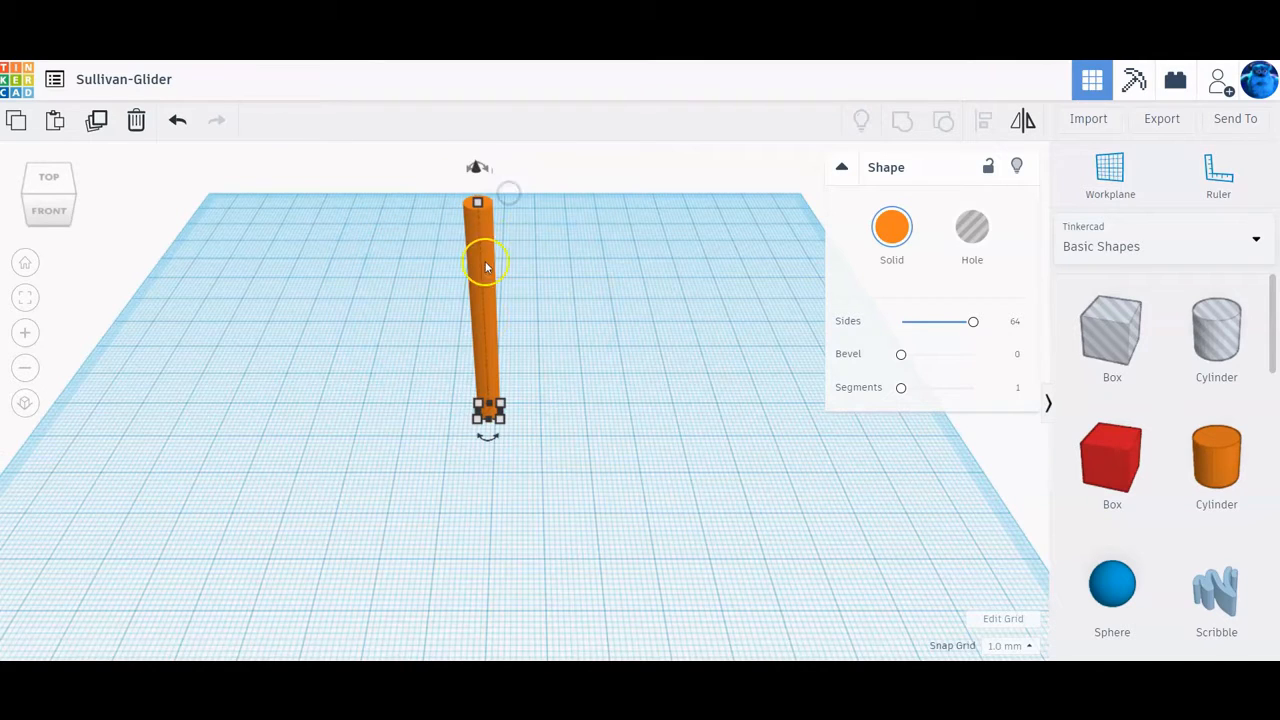
# Step: Rotate the upright cylinder 90° so it lies horizontally along the front-to-back direction
pyautogui.moveTo(557, 429); pyautogui.dragTo(391, 432, button='right')
pyautogui.scroll(-5, 417, 393)
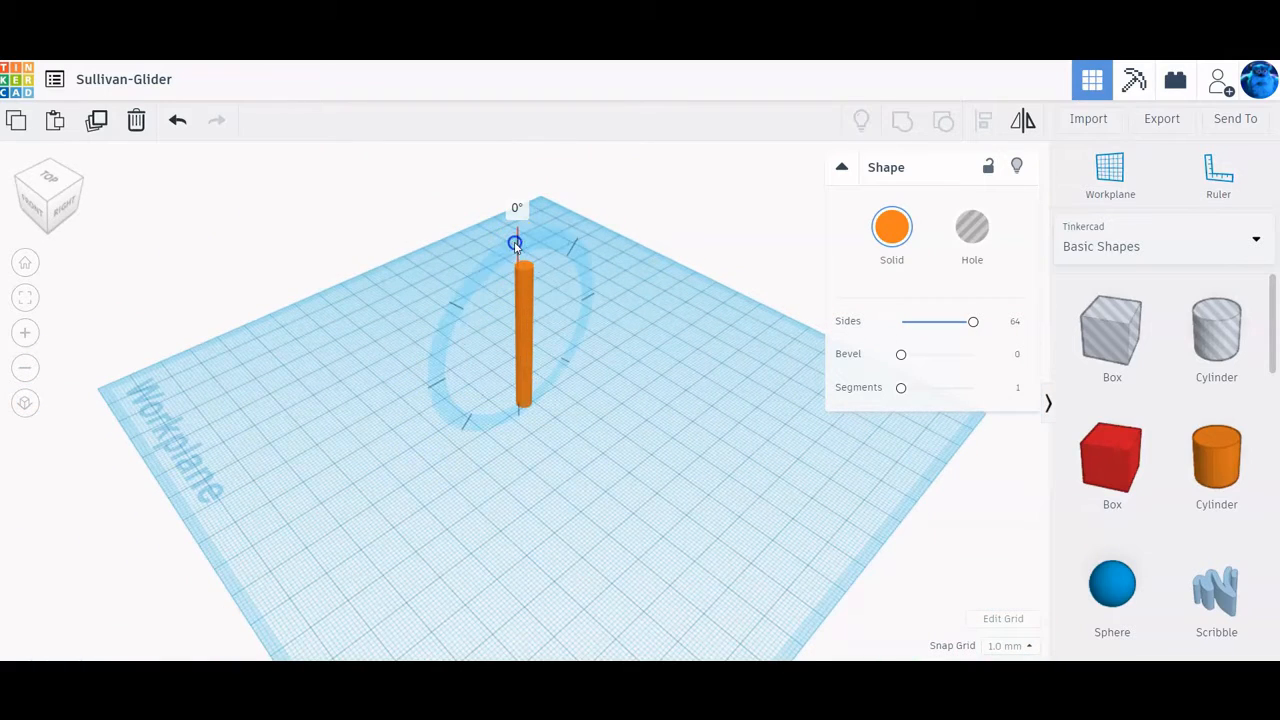
pyautogui.moveTo(496, 278); pyautogui.dragTo(453, 381)
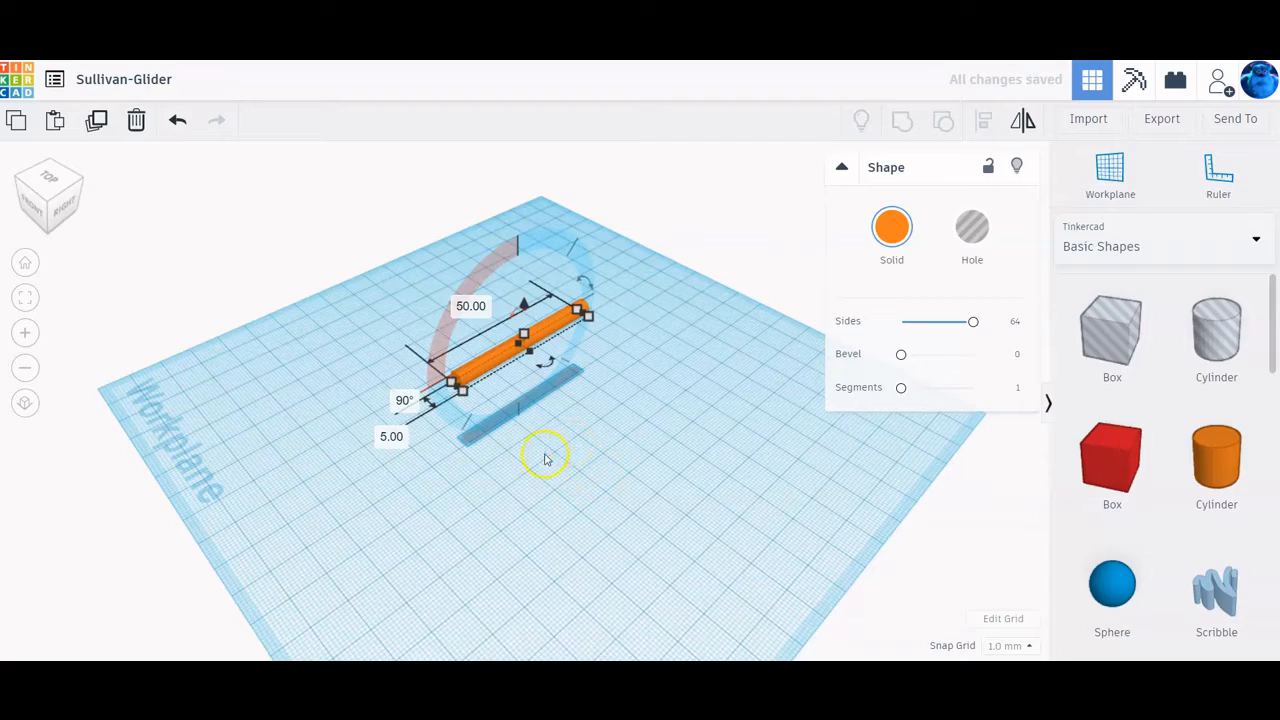
# Step: Drop the floating horizontal cylinder onto the workplane
pyautogui.moveTo(550, 460); pyautogui.dragTo(706, 423, button='right')
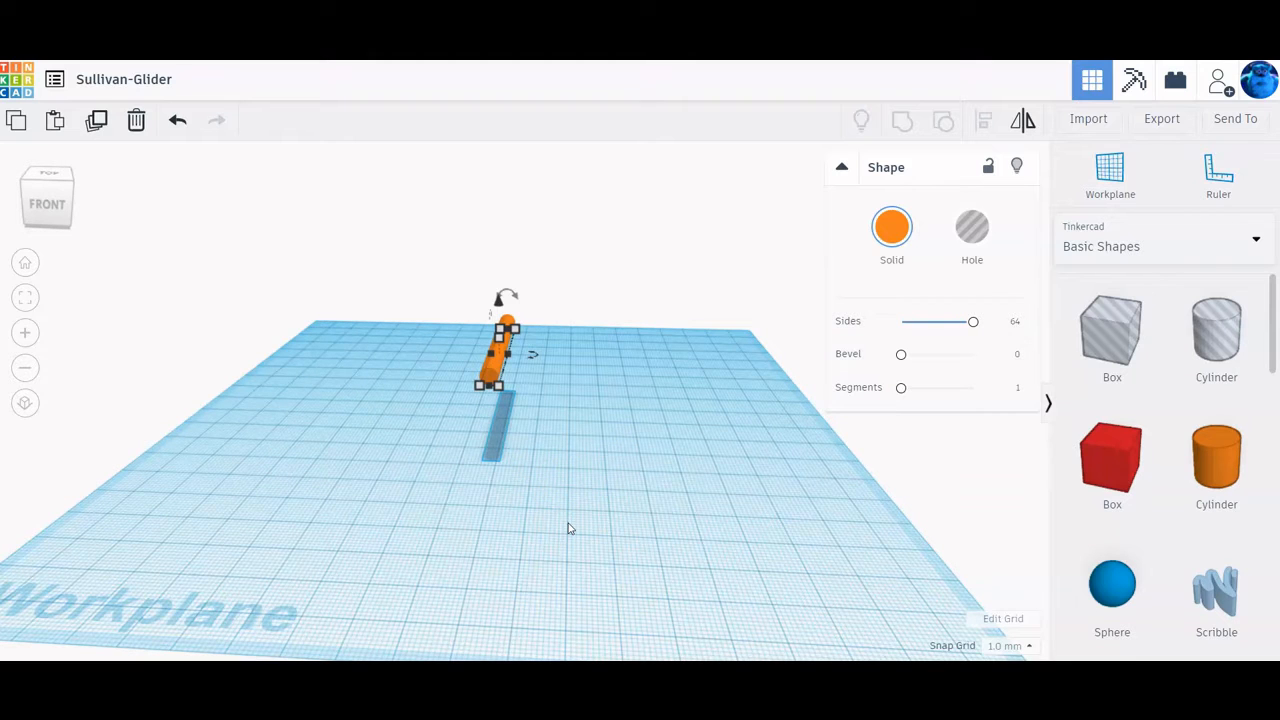
pyautogui.press('d')
pyautogui.moveTo(573, 499); pyautogui.dragTo(489, 451, button='right')
pyautogui.moveTo(462, 440); pyautogui.dragTo(500, 481)
pyautogui.moveTo(500, 481); pyautogui.dragTo(560, 530, button='right')
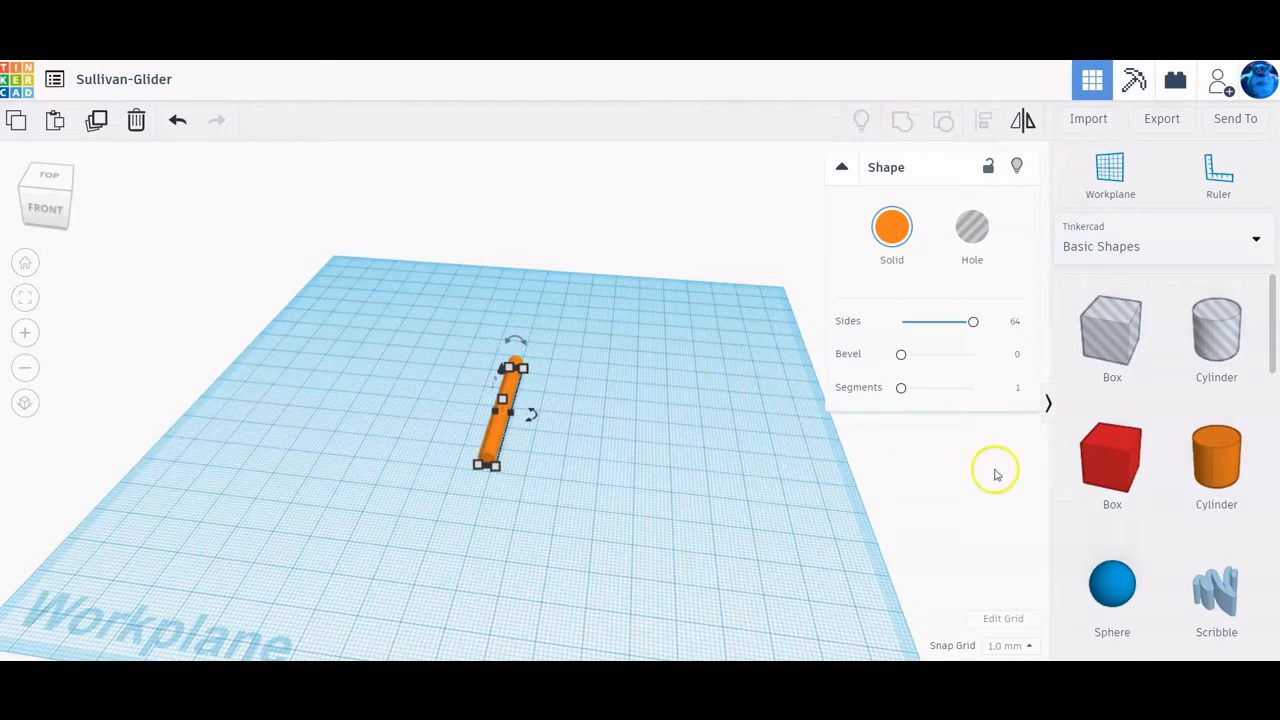
# Step: Add a paraboloid from the basic shapes to the workplane, to the right of the cylinder
pyautogui.scroll(-4, 1172, 465)
pyautogui.scroll(-5, 1172, 465)
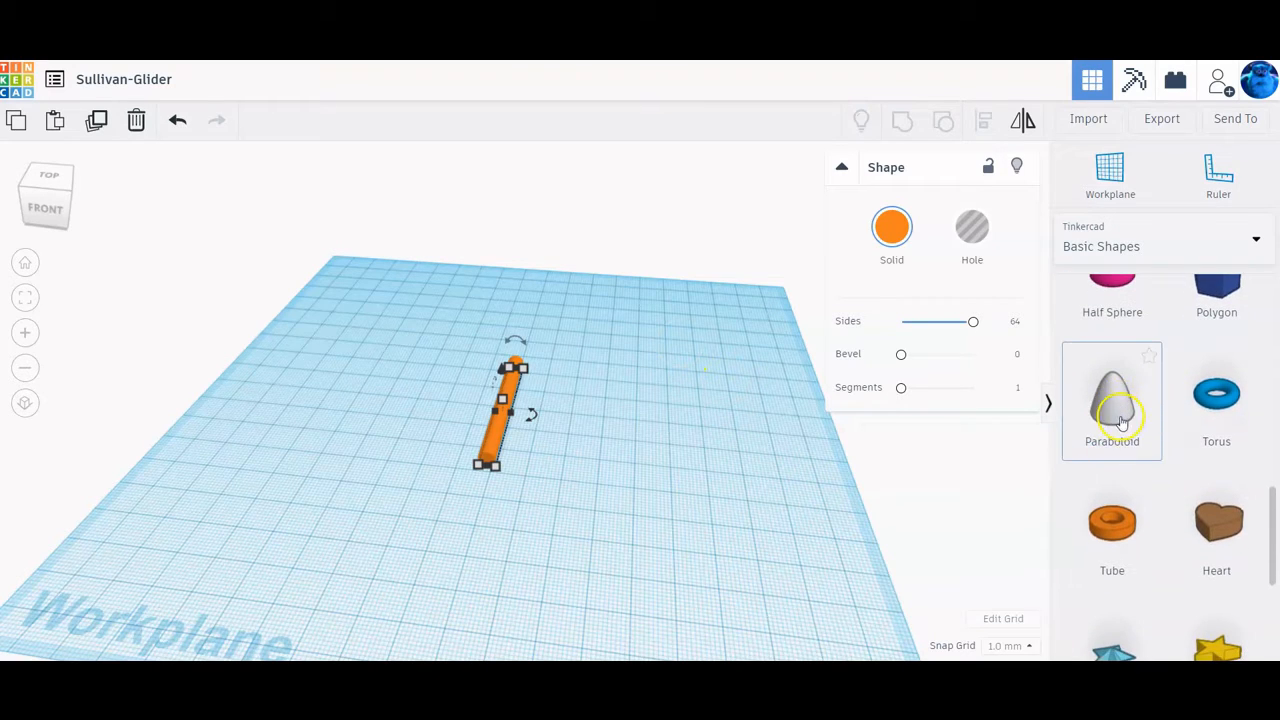
pyautogui.scroll(9, 1128, 414)
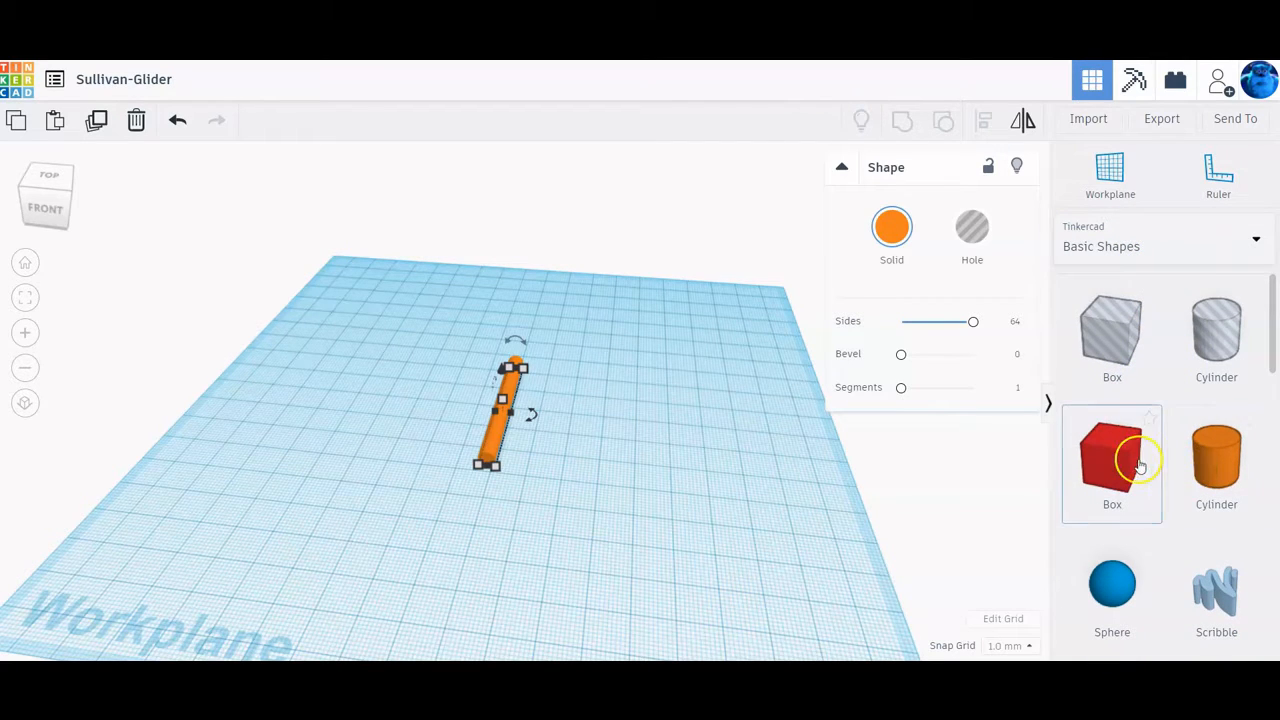
pyautogui.scroll(-2, 1150, 452)
pyautogui.scroll(-6, 1128, 452)
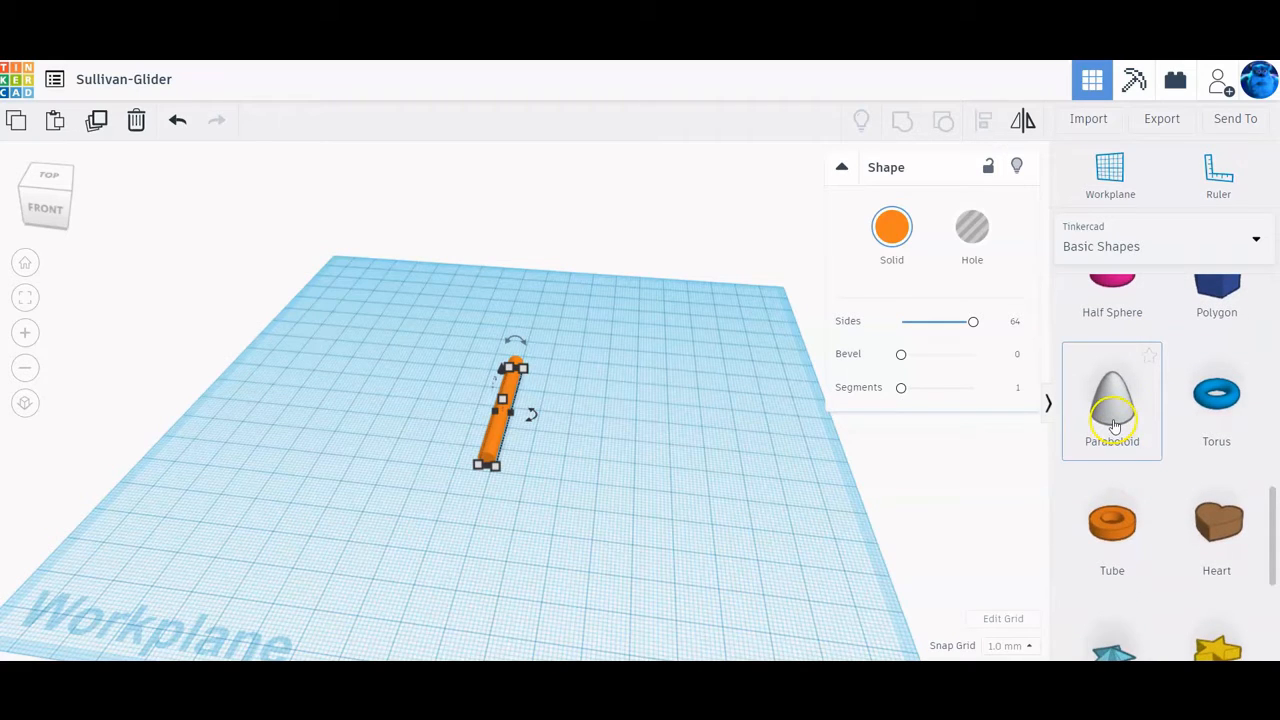
pyautogui.moveTo(1114, 418); pyautogui.dragTo(617, 466)
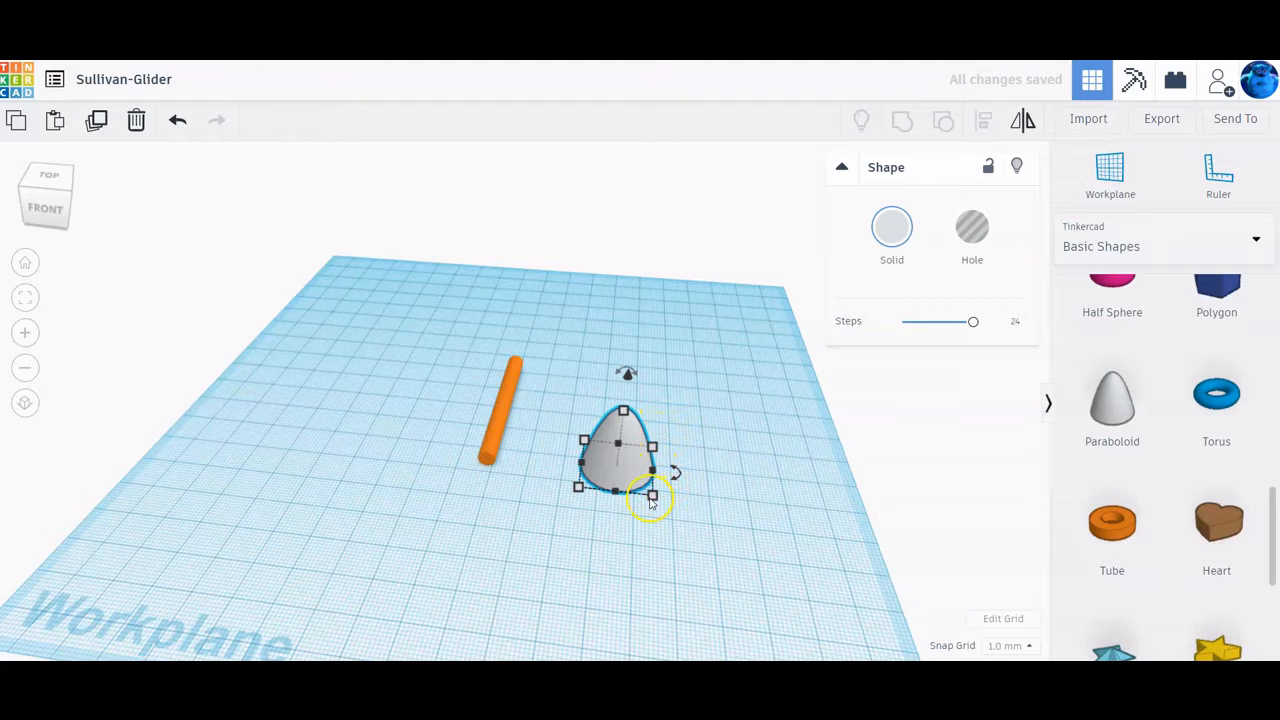
# Step: Resize the paraboloid to a 5 mm by 5 mm base and a height of 10 mm
pyautogui.moveTo(651, 496)
pyautogui.click(608, 556)
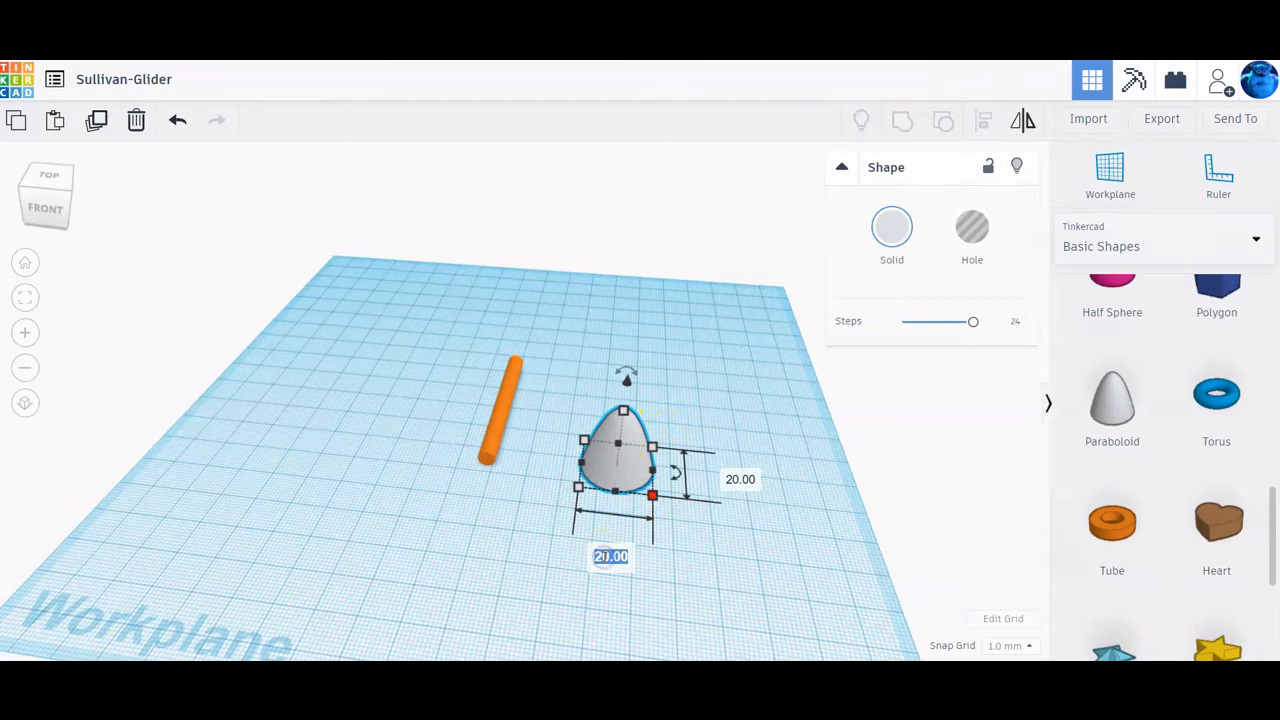
pyautogui.write('5')
pyautogui.press('Return')
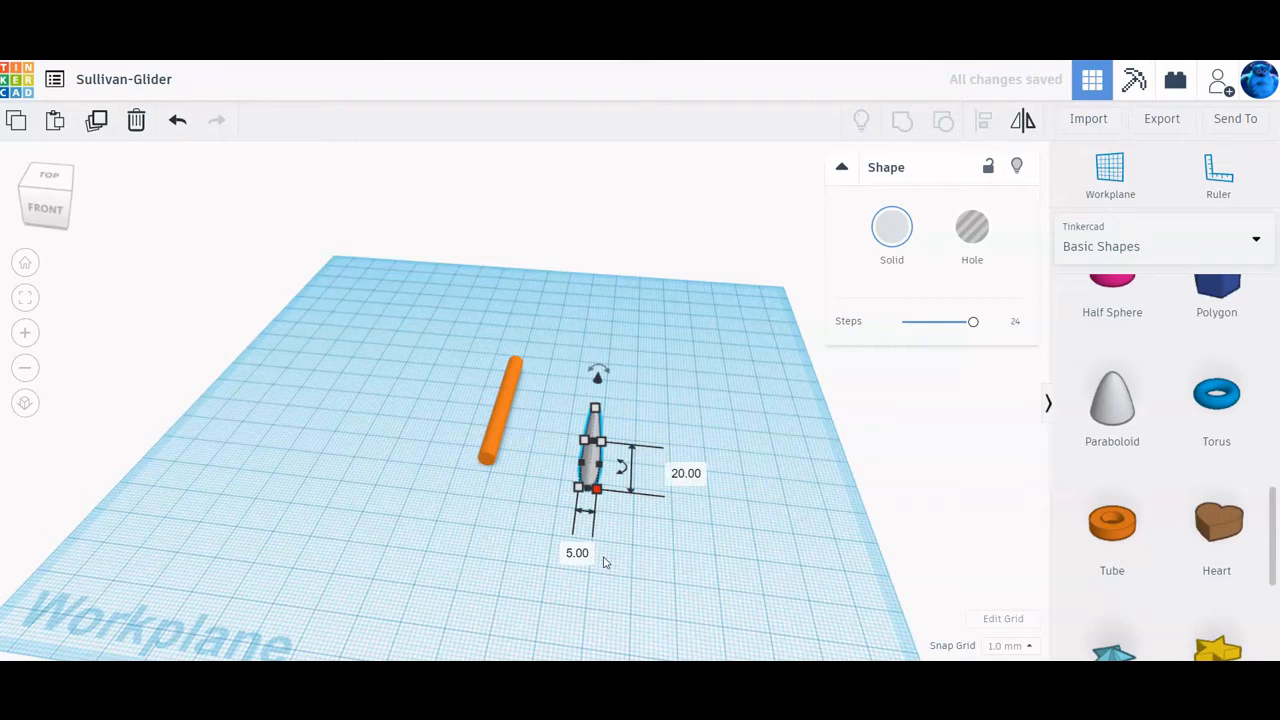
pyautogui.click(660, 476)
pyautogui.write('5')
pyautogui.press('Return')
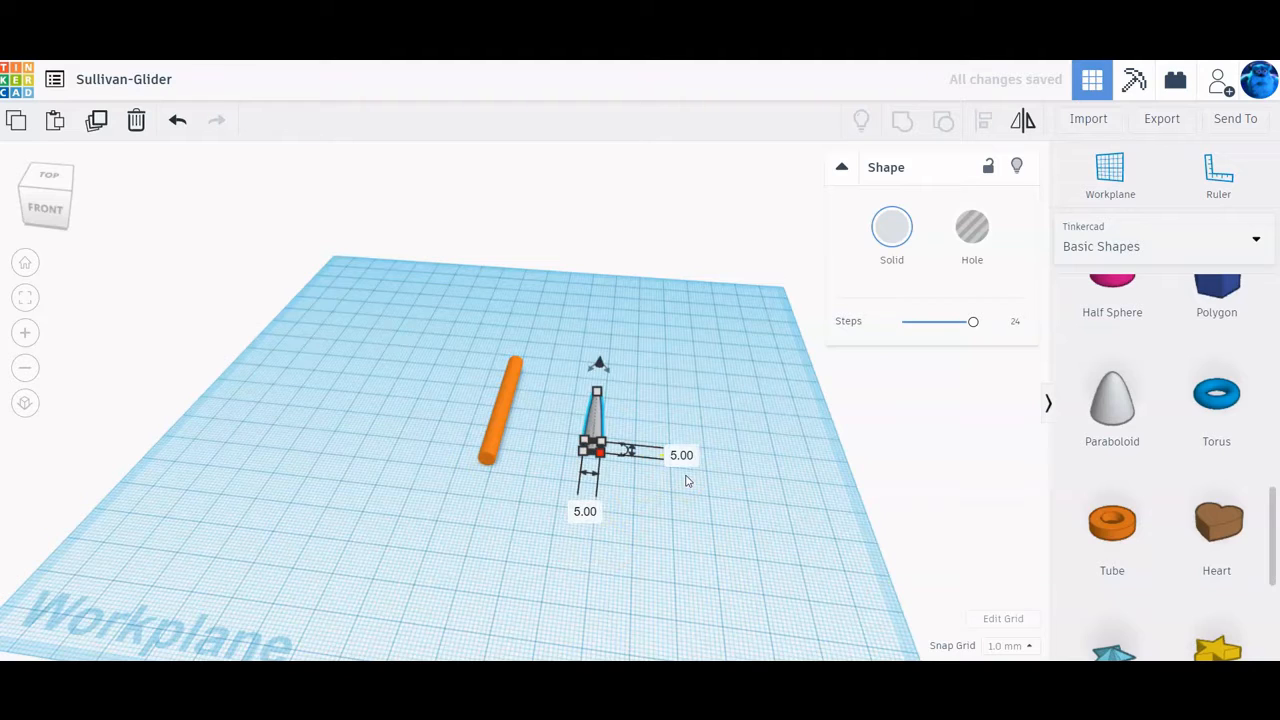
pyautogui.moveTo(596, 391)
pyautogui.click(677, 420)
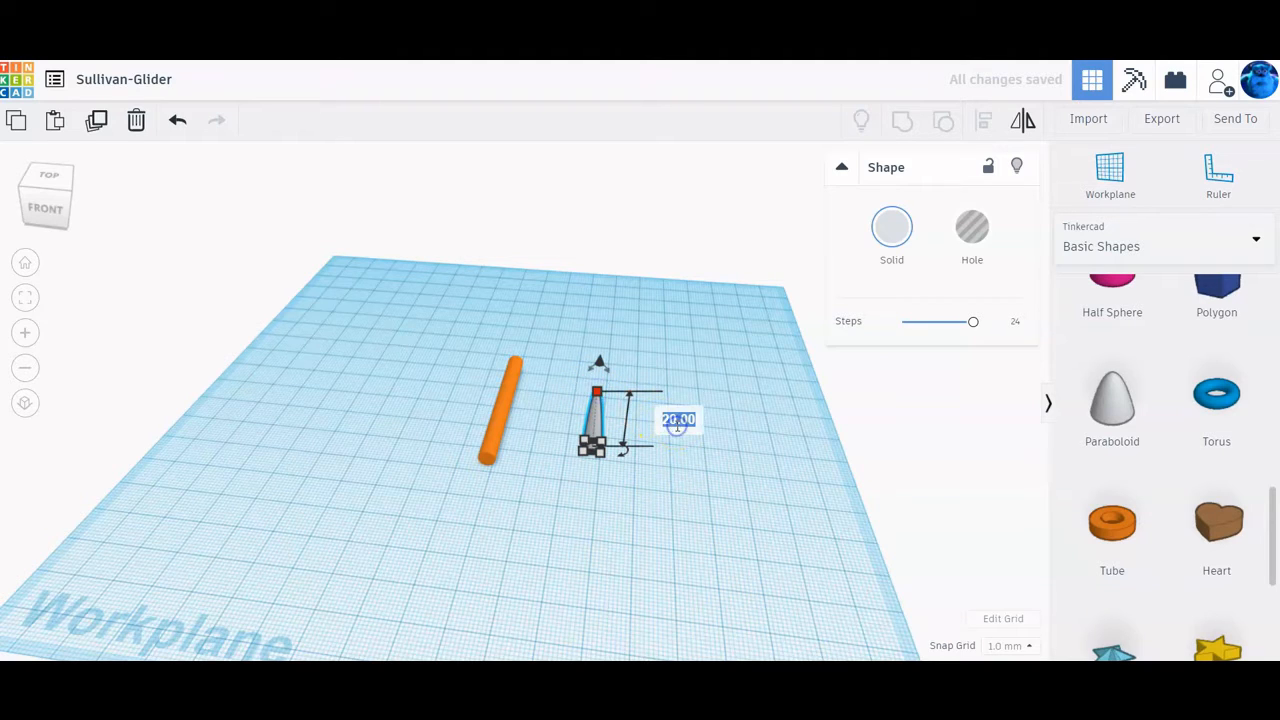
pyautogui.write('10')
pyautogui.press('Return')
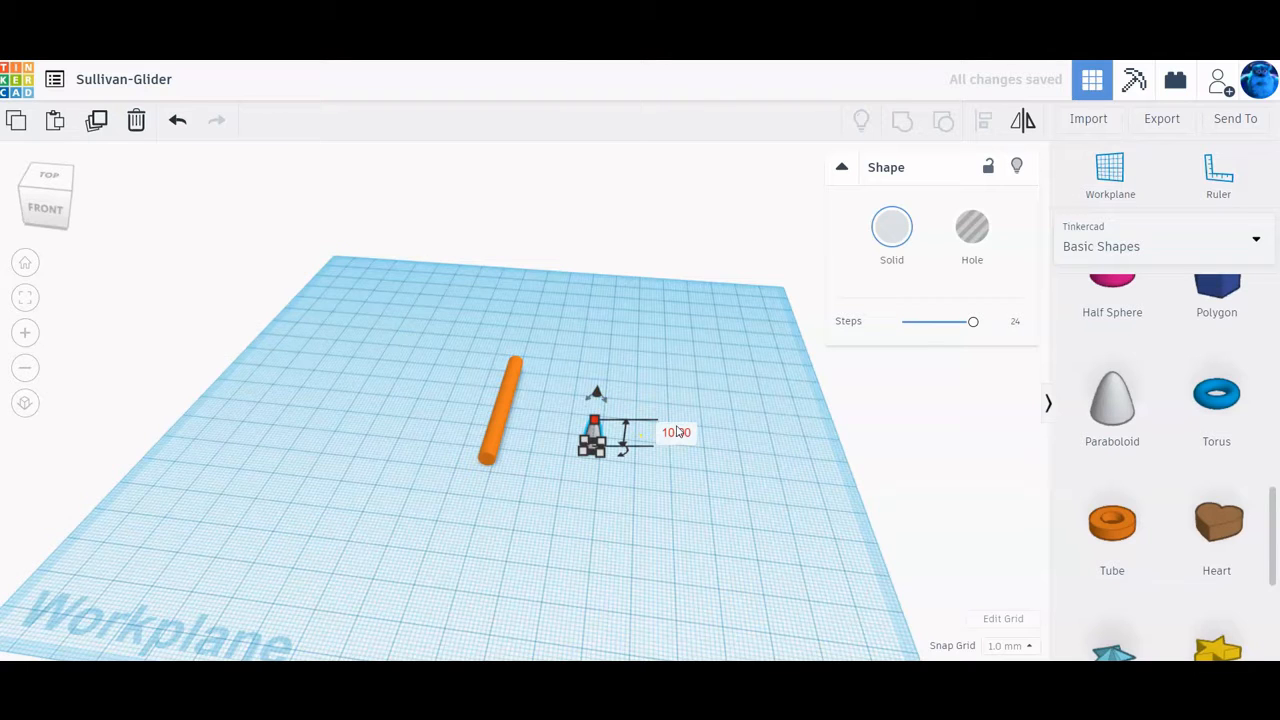
# Step: Rotate the paraboloid to lie horizontally, parallel to the cylinder, with its tip pointing toward the front
pyautogui.moveTo(726, 535); pyautogui.dragTo(503, 500, button='right')
pyautogui.click(530, 410)
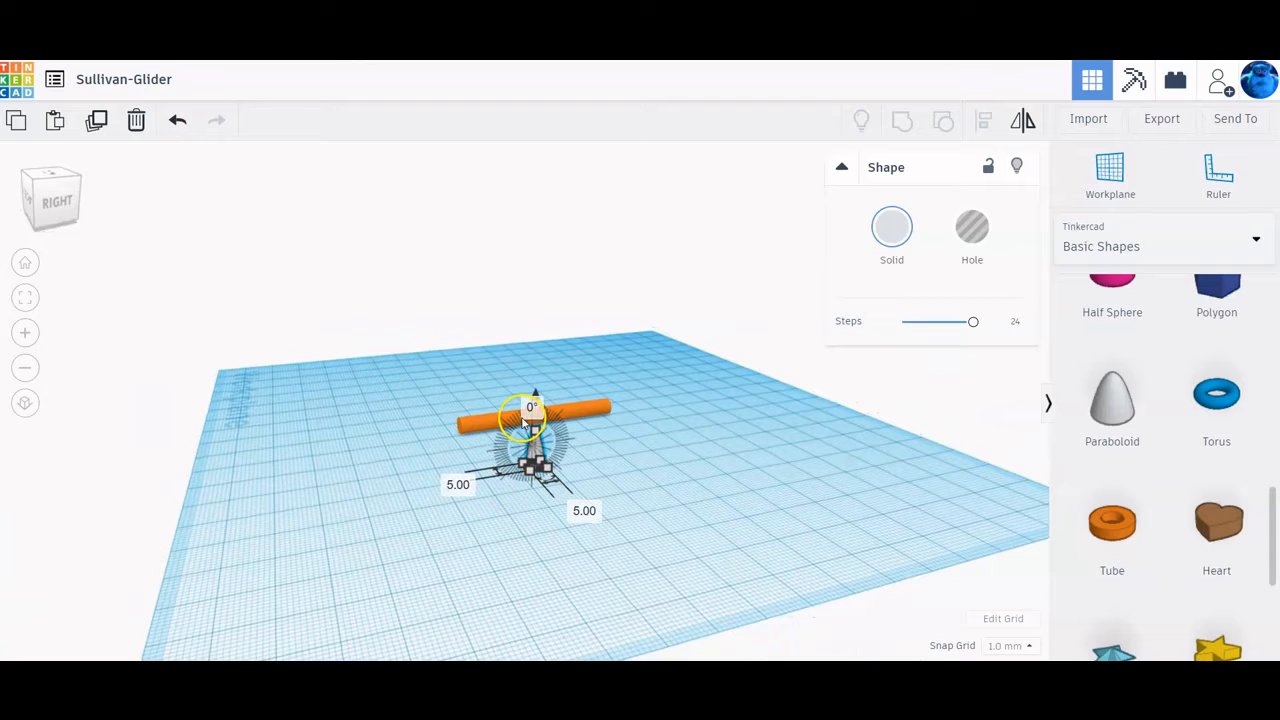
pyautogui.moveTo(530, 410)
pyautogui.mouseDown()
pyautogui.moveTo(537, 437)
pyautogui.moveTo(534, 400)
pyautogui.moveTo(540, 418)
pyautogui.mouseUp()
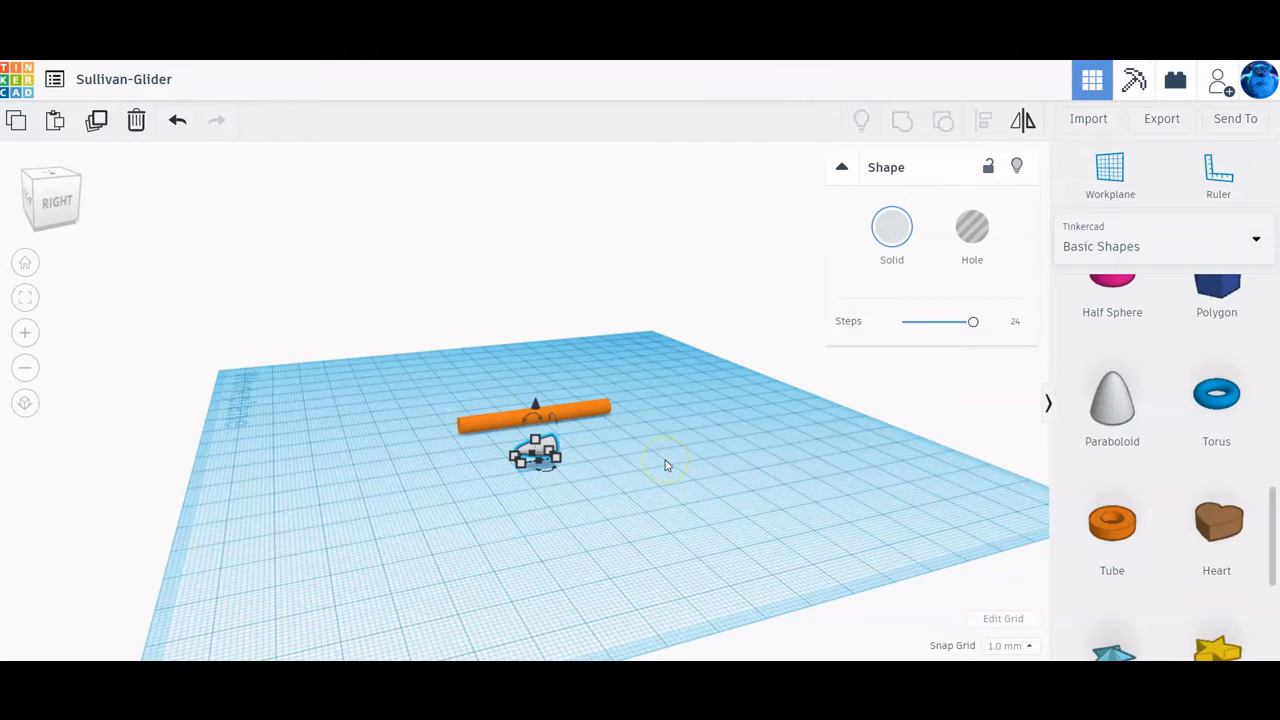
# Step: Align the cylinder and the paraboloid on their centres across the width and flush at their front ends
pyautogui.moveTo(449, 380); pyautogui.dragTo(613, 493)
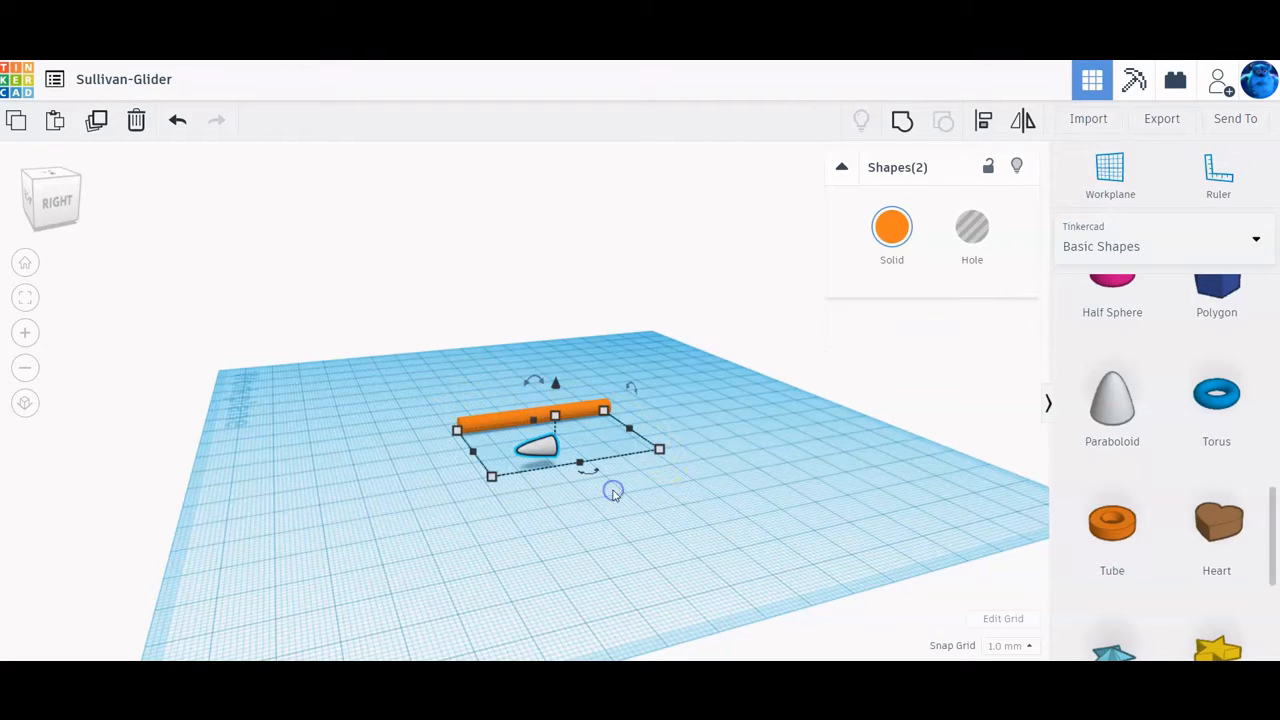
pyautogui.click(985, 120)
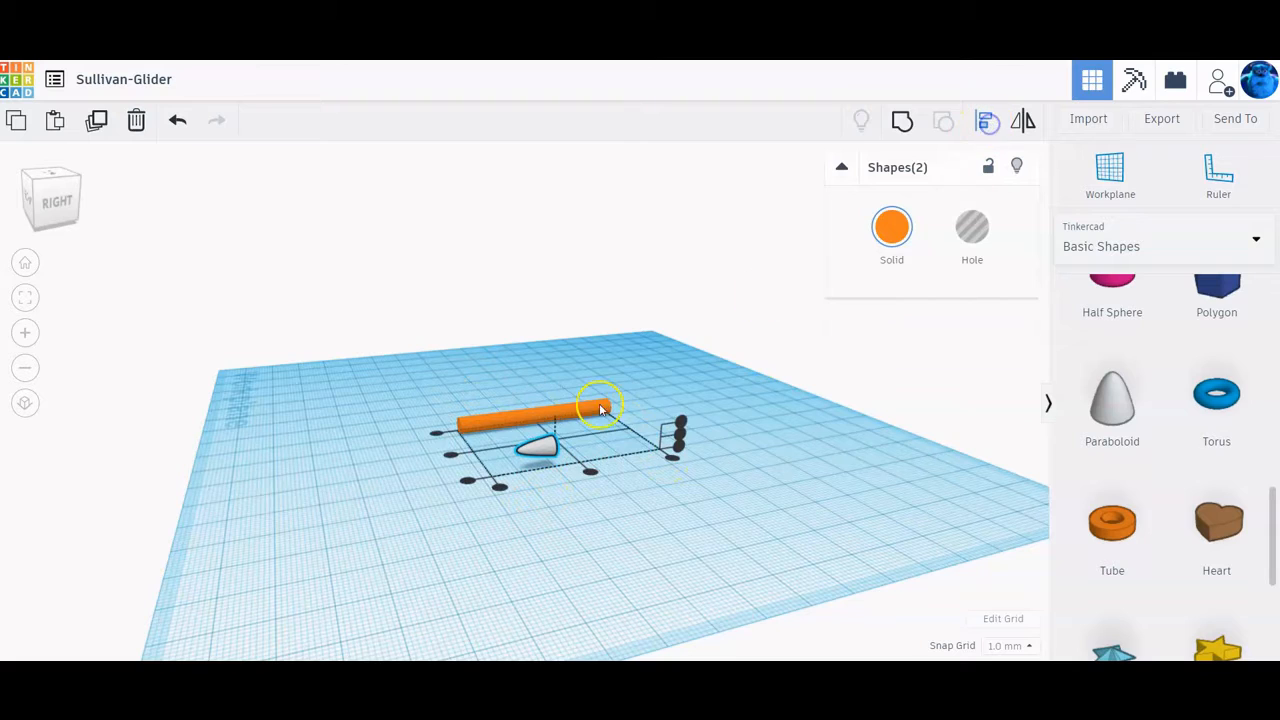
pyautogui.click(451, 457)
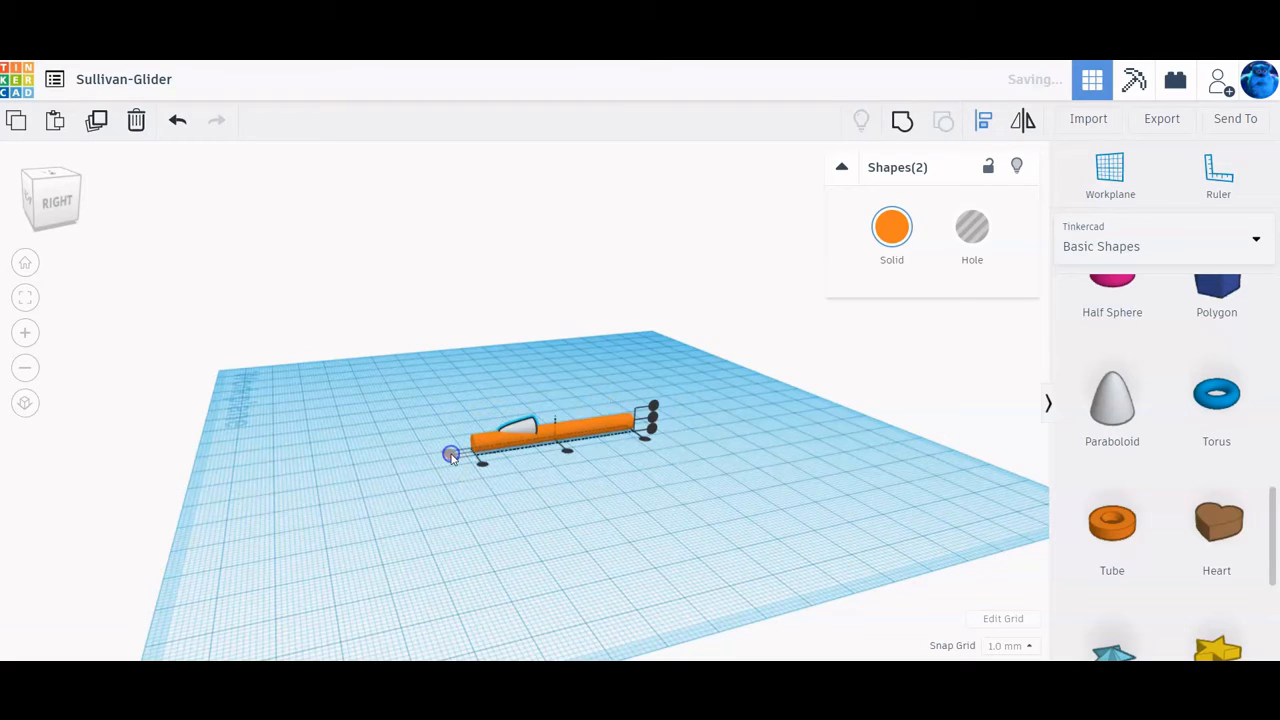
pyautogui.click(484, 466)
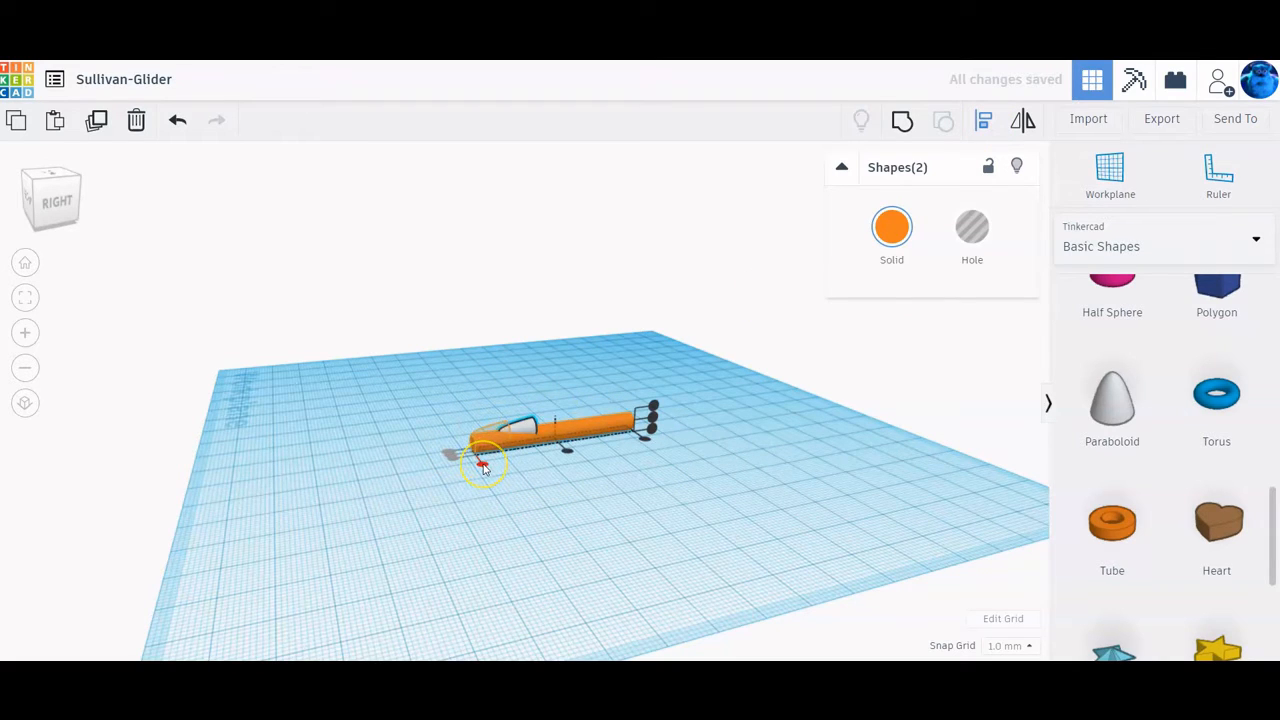
pyautogui.click(502, 430)
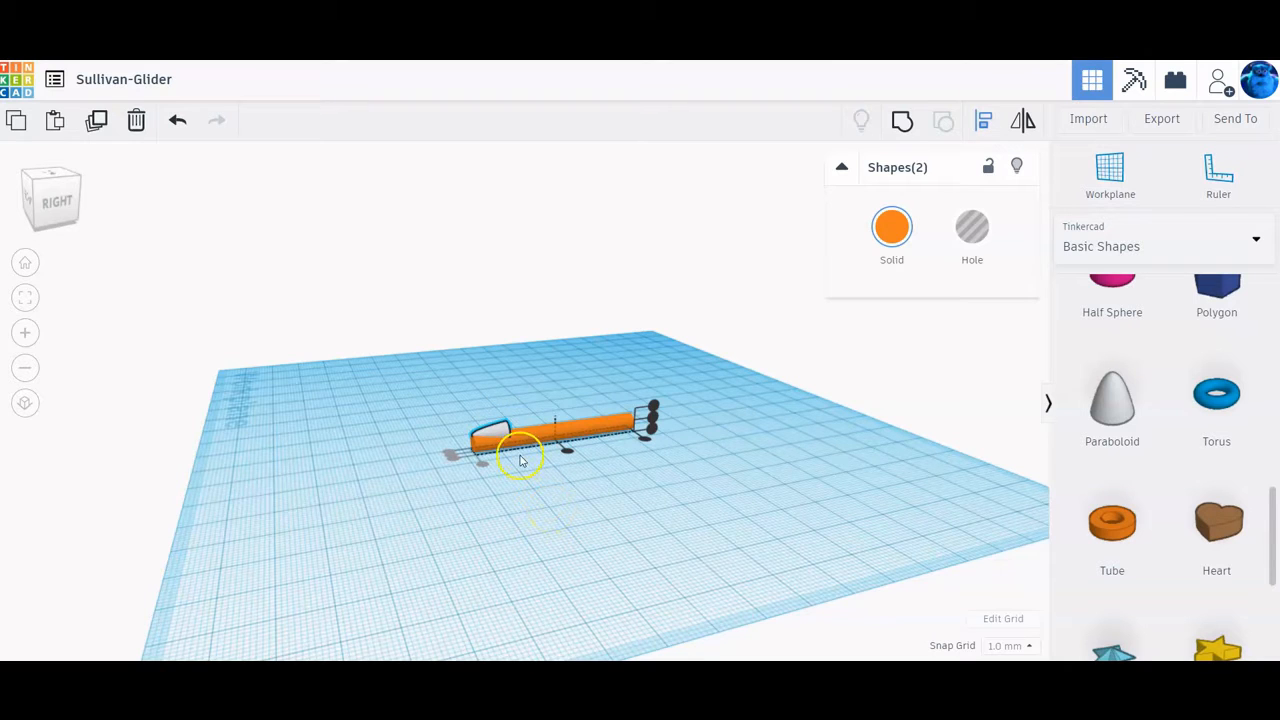
pyautogui.click(518, 492)
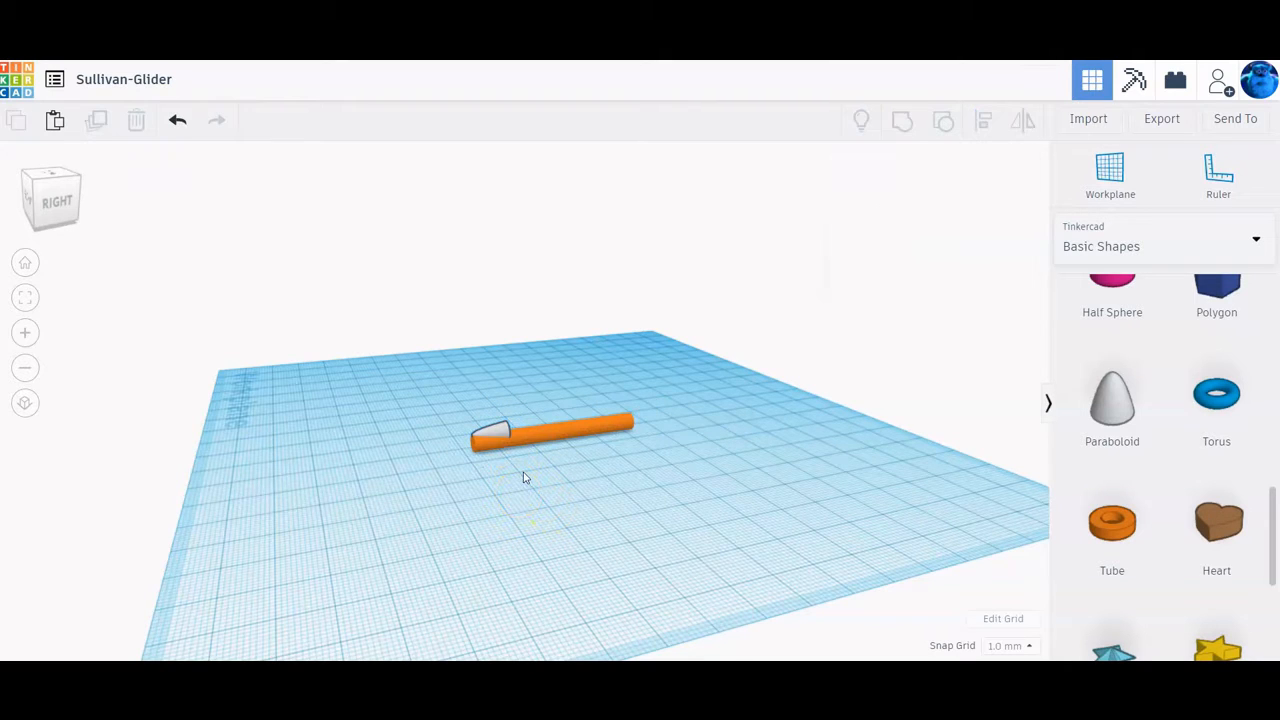
# Step: Try dropping the raised paraboloid nose onto the workplane
pyautogui.click(25, 297)
pyautogui.click(405, 470)
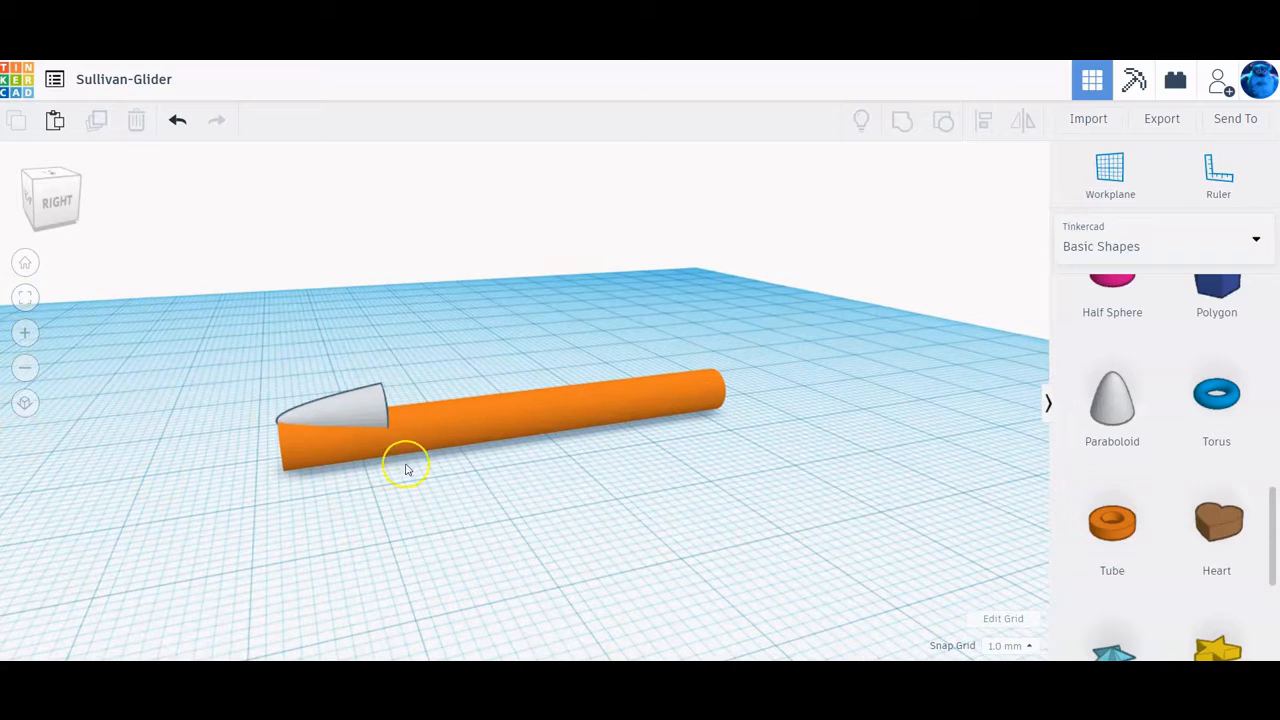
pyautogui.click(375, 403)
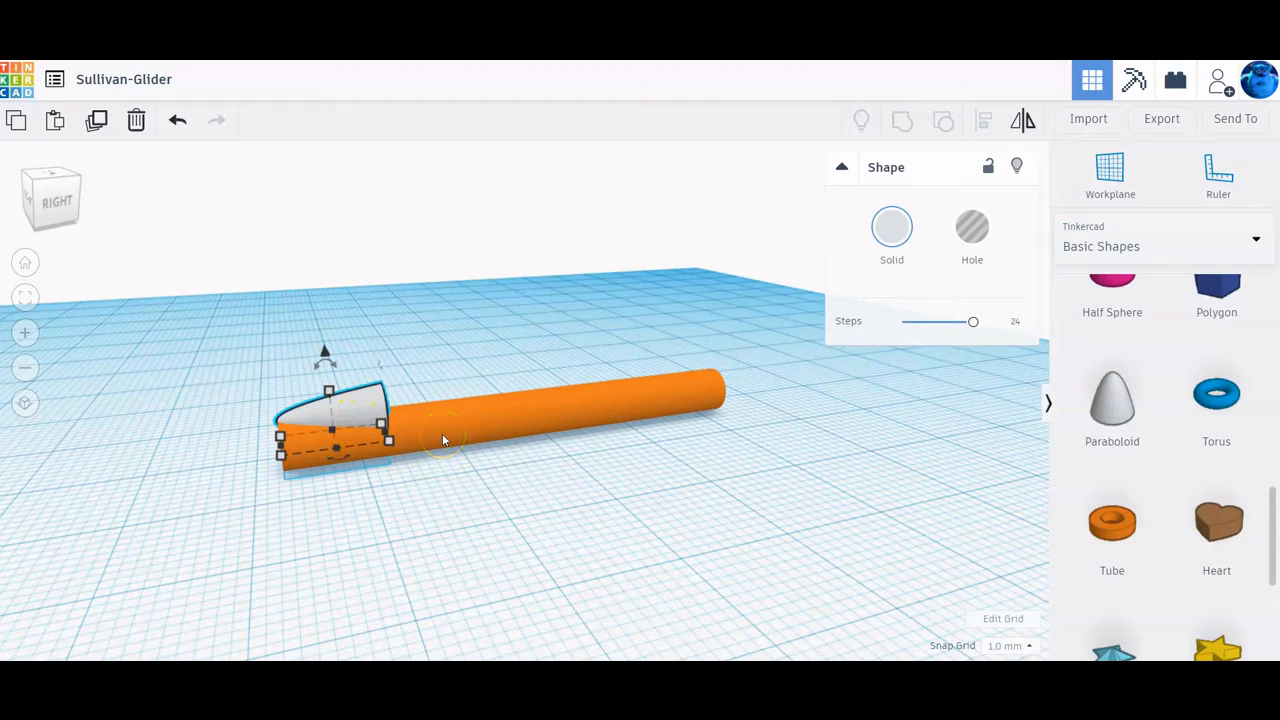
pyautogui.press('d')
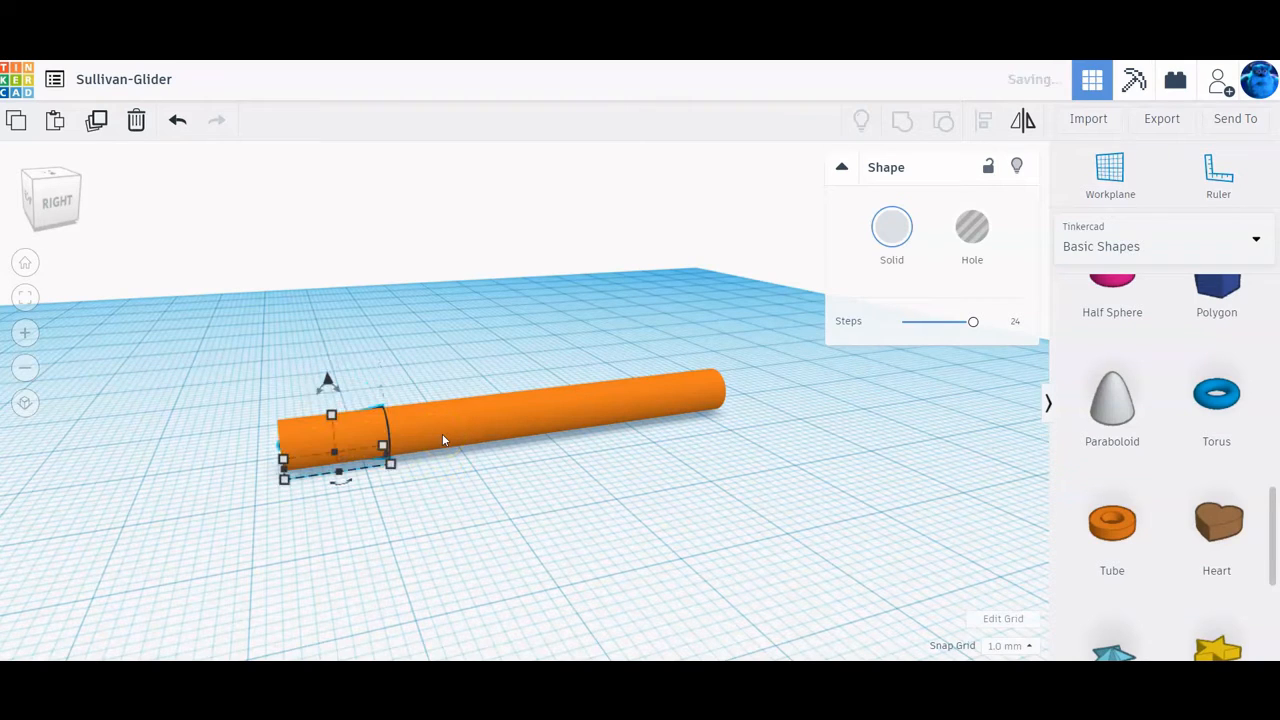
# Step: Try moving the paraboloid forward until its flat base meets the front end of the cylinder
pyautogui.moveTo(337, 532); pyautogui.dragTo(330, 497, button='right')
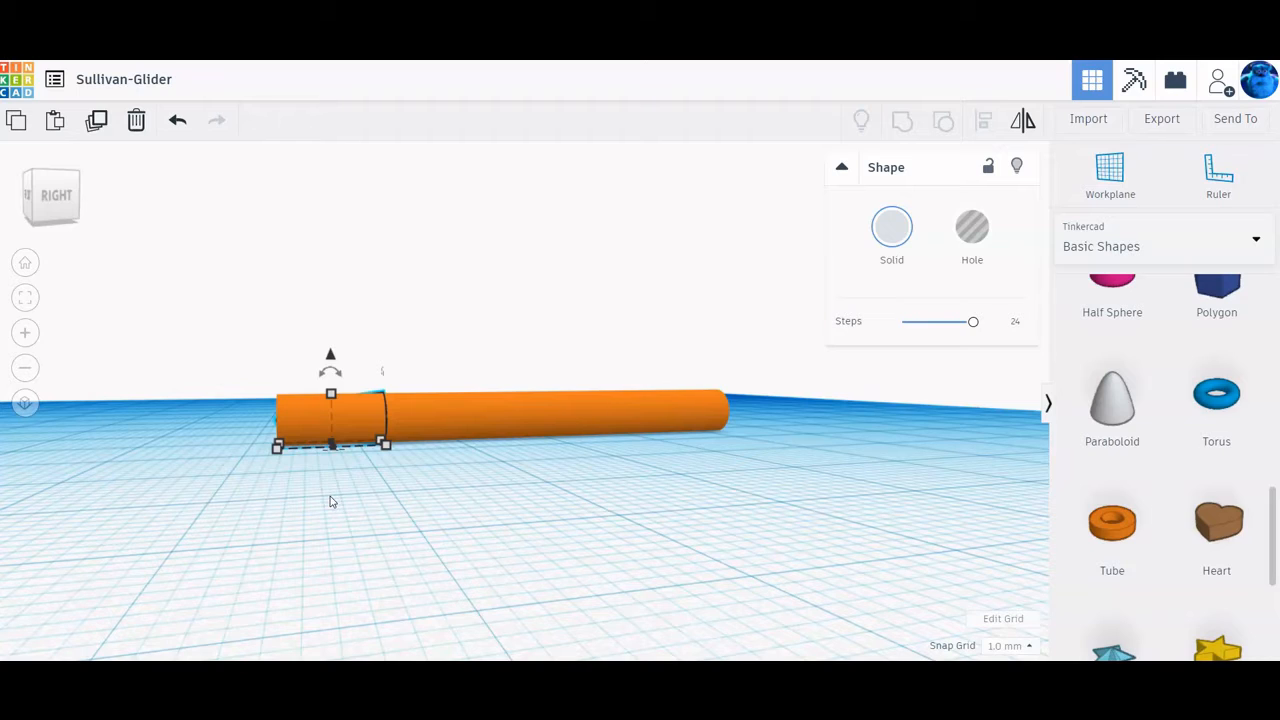
pyautogui.press('Left')
pyautogui.press('Left')
pyautogui.press('Left')
pyautogui.press('Left')
pyautogui.press('Left')
pyautogui.press('Left')
pyautogui.press('Left')
pyautogui.press('Left')
pyautogui.press('Left')
pyautogui.press('Left')
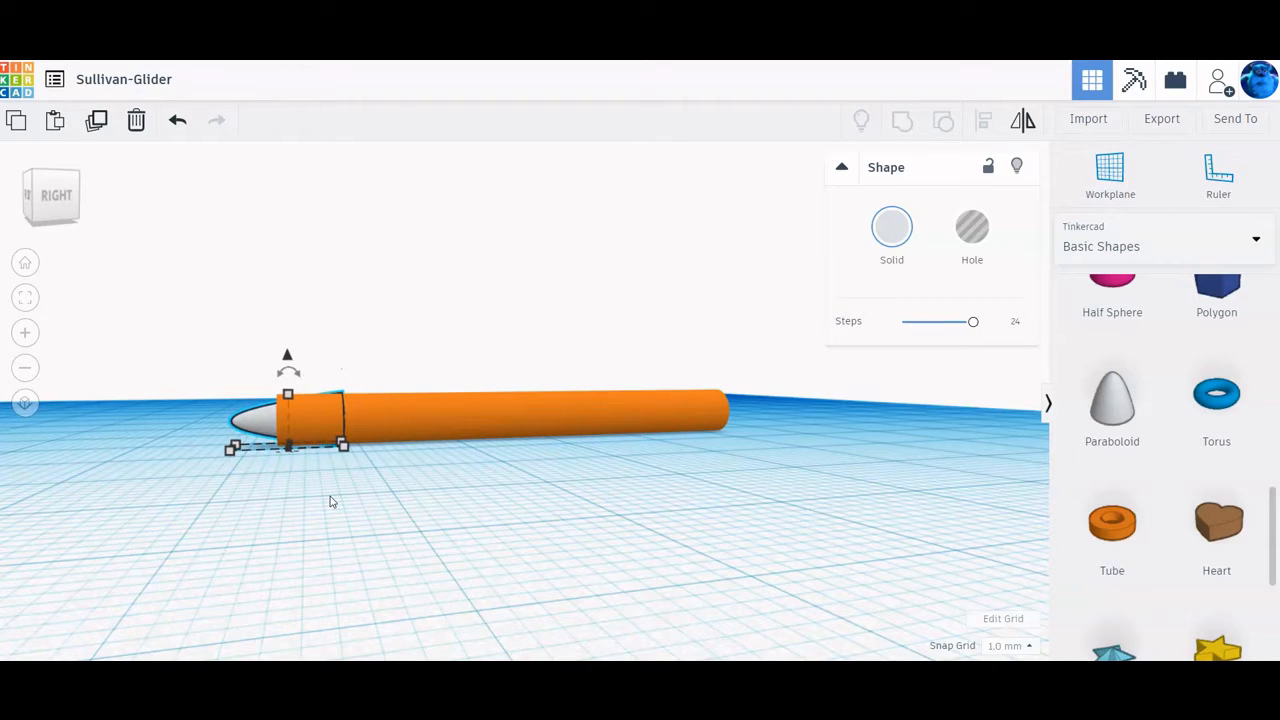
pyautogui.press('Left')
pyautogui.press('Left')
pyautogui.press('Left')
pyautogui.press('Left')
pyautogui.press('Left')
pyautogui.press('Left')
pyautogui.press('Left')
pyautogui.press('Left')
pyautogui.press('Left')
pyautogui.press('Left')
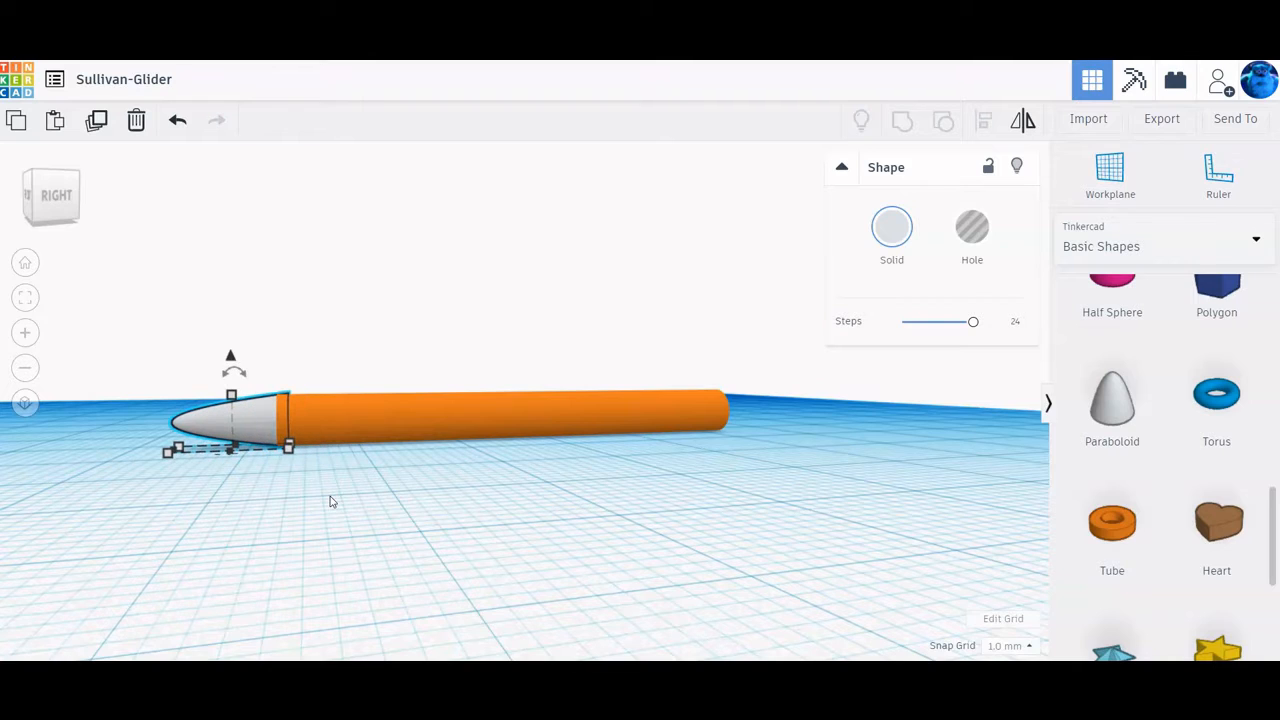
pyautogui.press('Left')
pyautogui.press('Left')
pyautogui.press('Left')
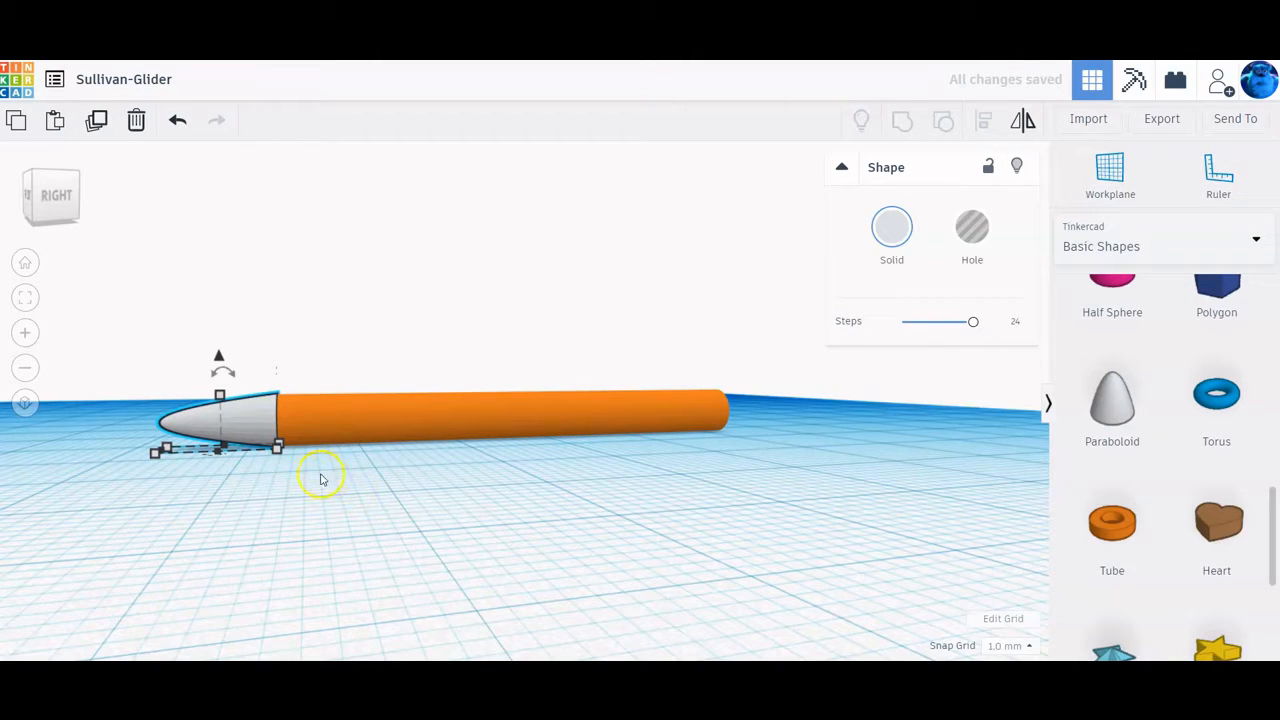
# Step: Undo the paraboloid's forward move and its drop onto the workplane
pyautogui.moveTo(300, 477); pyautogui.dragTo(360, 514, button='right')
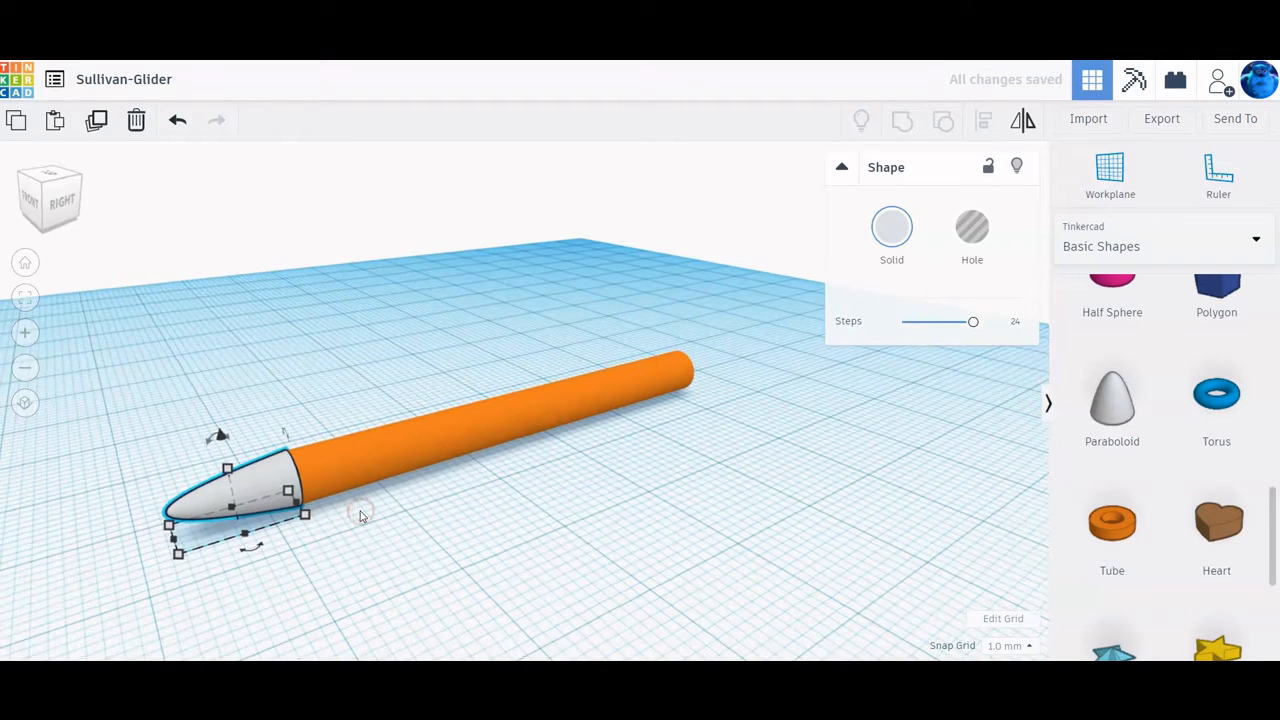
pyautogui.hotkey('ctrl', 'z')
# Step: Drop the paraboloid onto the workplane and move it forward until its flat base meets the cylinder's front end
pyautogui.click(347, 430)
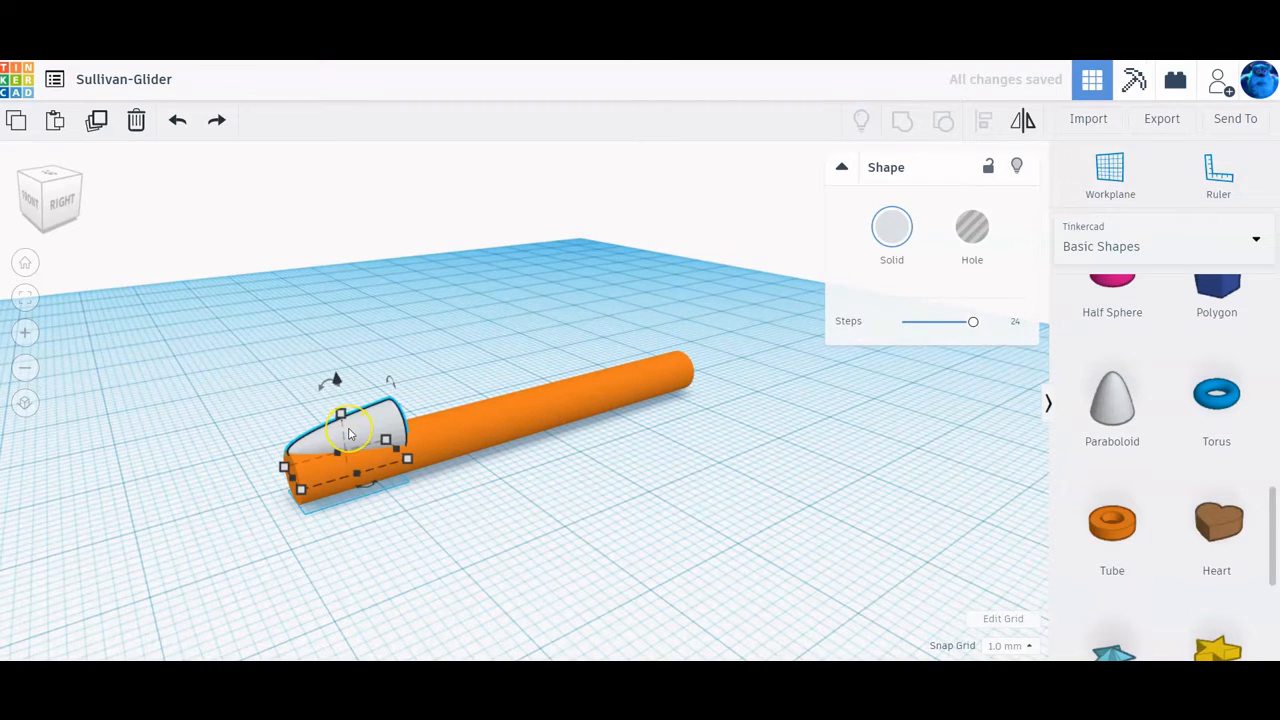
pyautogui.moveTo(349, 433); pyautogui.dragTo(352, 458)
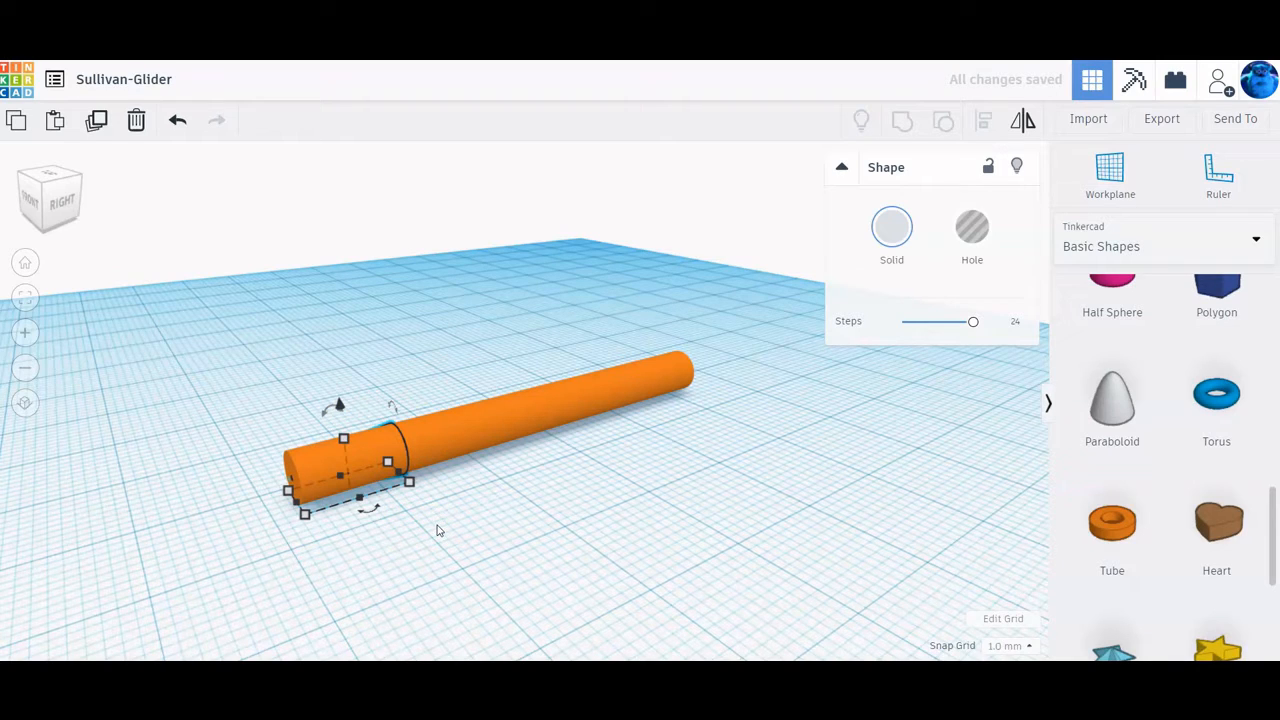
pyautogui.press('Left')
pyautogui.press('Left')
pyautogui.press('Left')
pyautogui.press('Left')
pyautogui.press('Left')
pyautogui.press('Left')
pyautogui.press('Left')
pyautogui.press('Left')
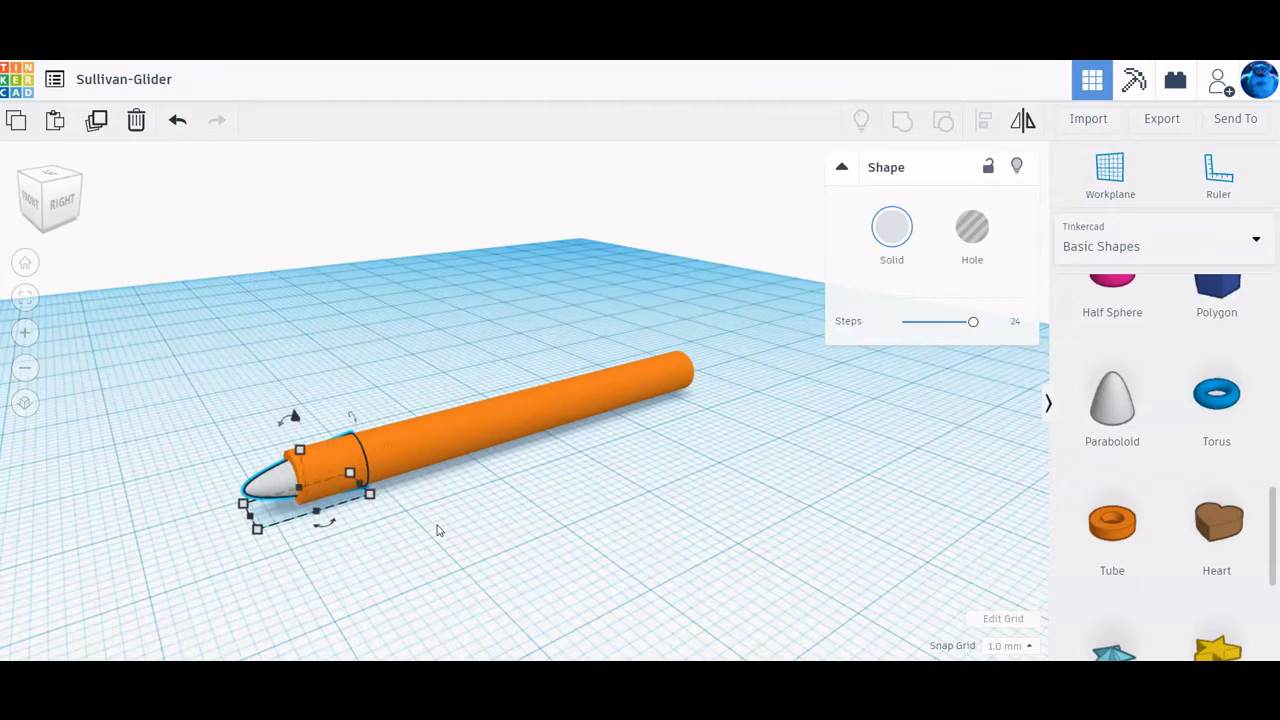
pyautogui.press('Left')
pyautogui.press('Left')
pyautogui.press('Left')
pyautogui.press('Left')
pyautogui.press('Left')
pyautogui.press('Left')
pyautogui.press('Left')
pyautogui.press('Left')
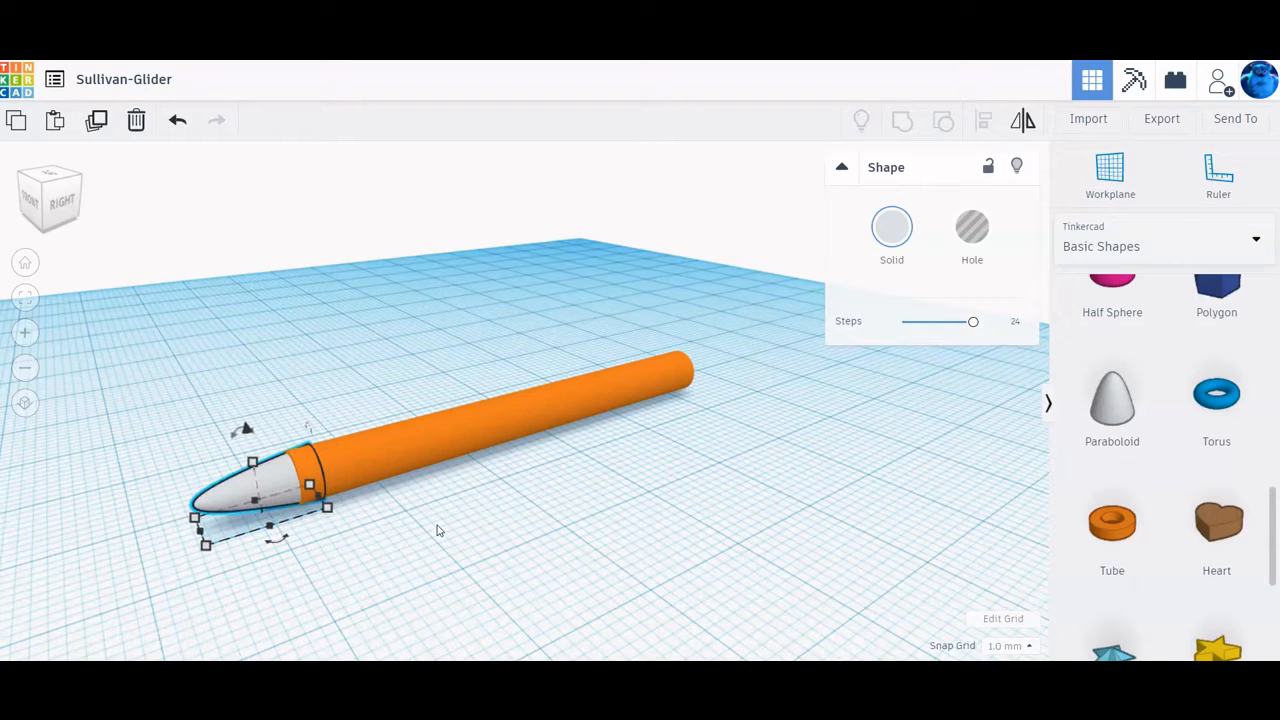
pyautogui.press('Left')
pyautogui.press('Left')
pyautogui.press('Left')
pyautogui.press('Left')
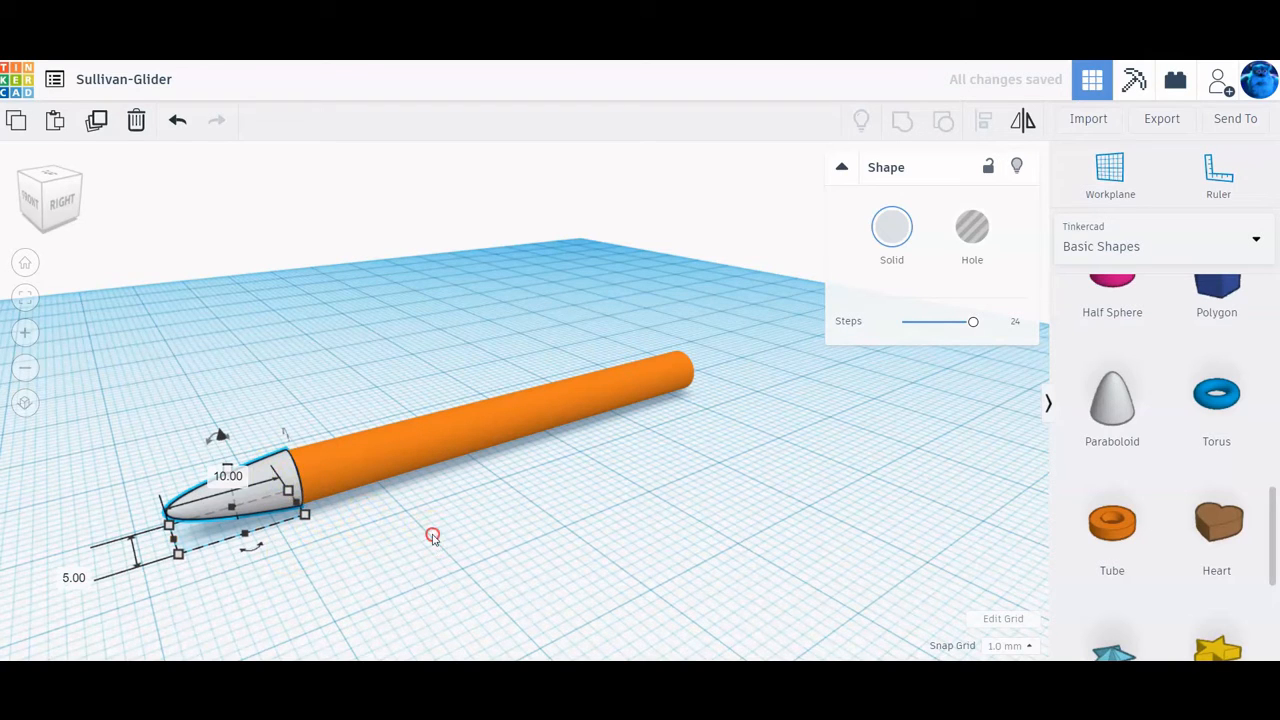
# Step: Group the cylinder and the paraboloid nose into one solid glider body
pyautogui.moveTo(431, 531)
pyautogui.mouseDown(button='right')
pyautogui.moveTo(396, 494)
pyautogui.moveTo(143, 480)
pyautogui.moveTo(403, 514)
pyautogui.moveTo(418, 545)
pyautogui.mouseUp(button='right')
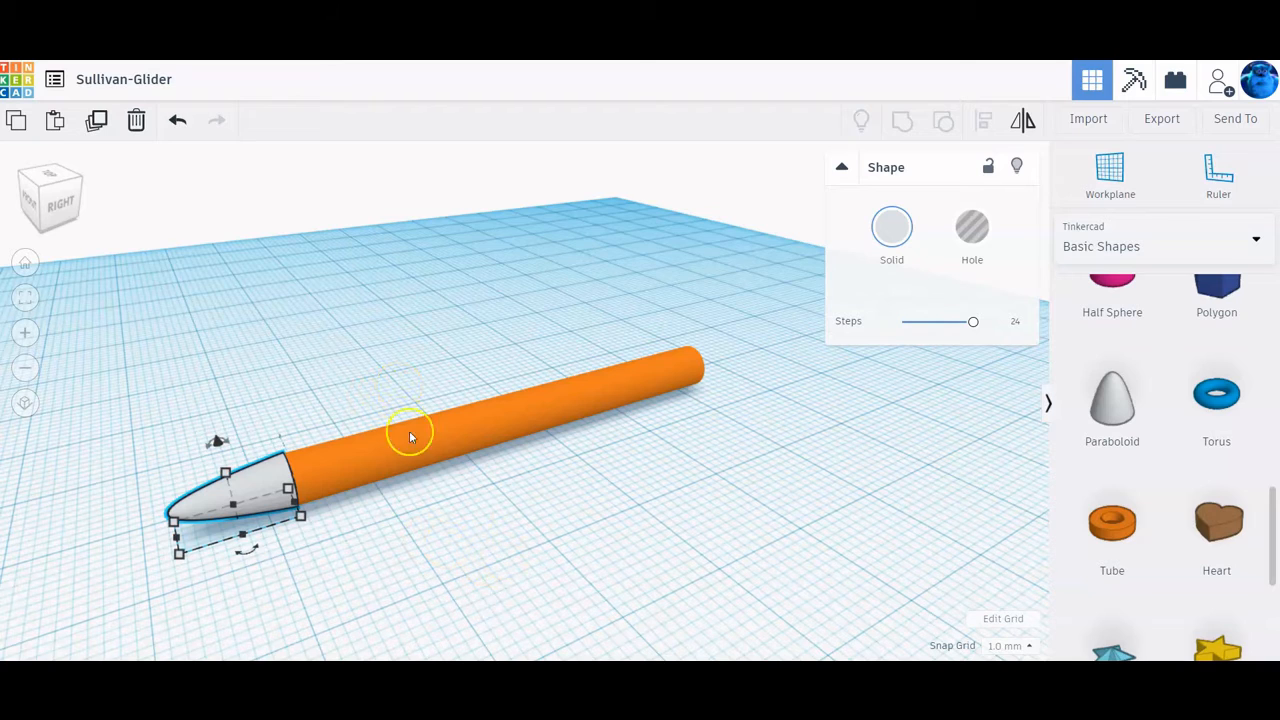
pyautogui.moveTo(224, 414); pyautogui.dragTo(437, 534)
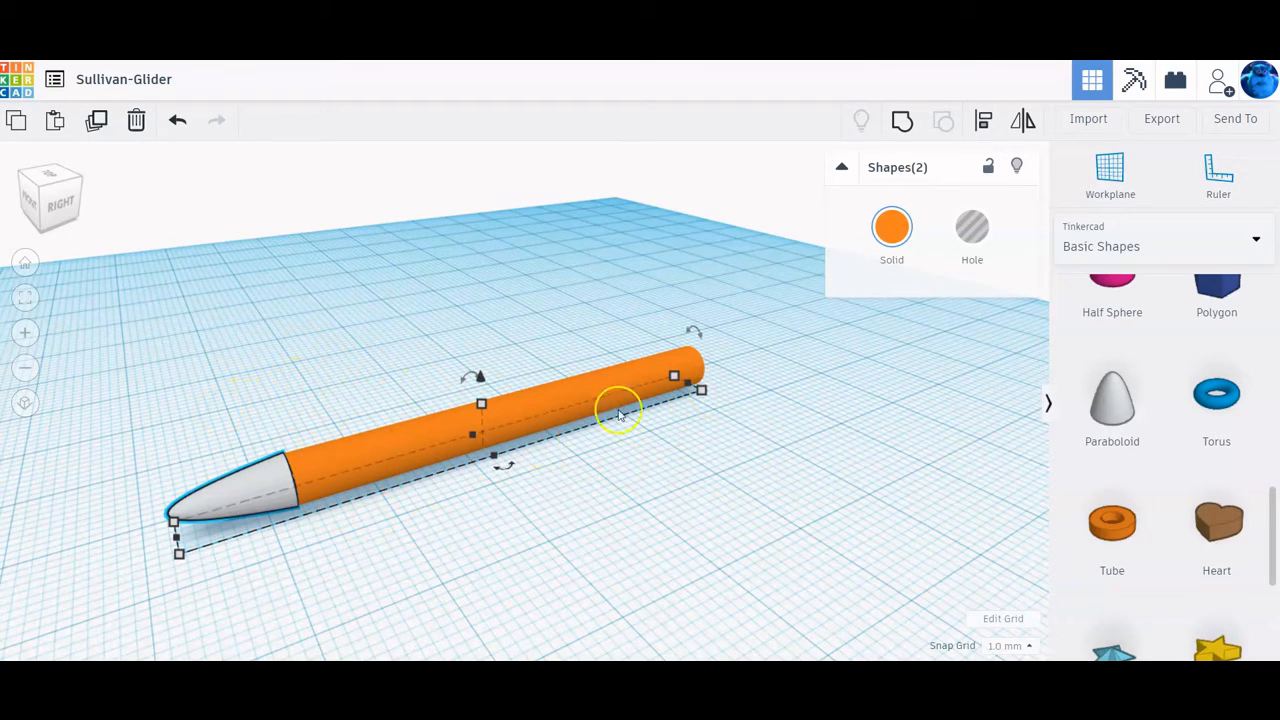
pyautogui.click(904, 124)
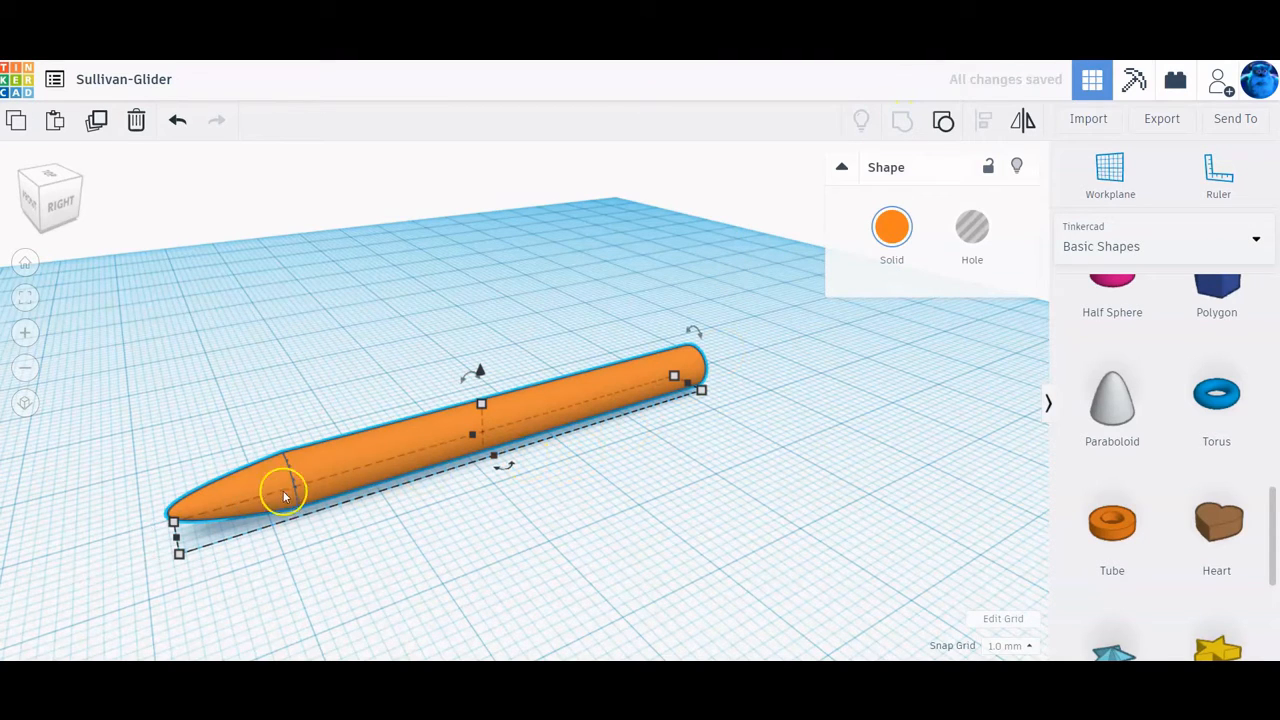
# Step: Add another paraboloid from the basic shapes to the workplane, to the right of the grouped body
pyautogui.moveTo(403, 523)
pyautogui.mouseDown(button='right')
pyautogui.moveTo(396, 478)
pyautogui.moveTo(366, 500)
pyautogui.moveTo(393, 541)
pyautogui.mouseUp(button='right')
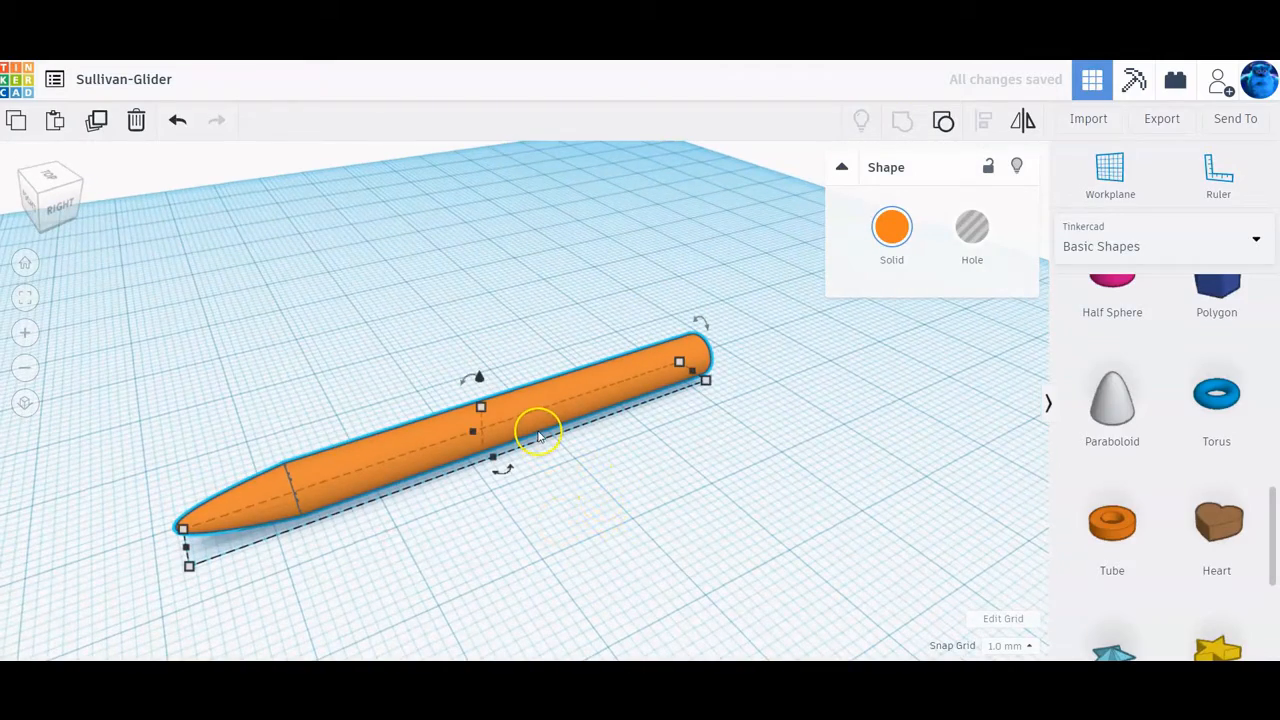
pyautogui.scroll(-5, 534, 429)
pyautogui.click(25, 262)
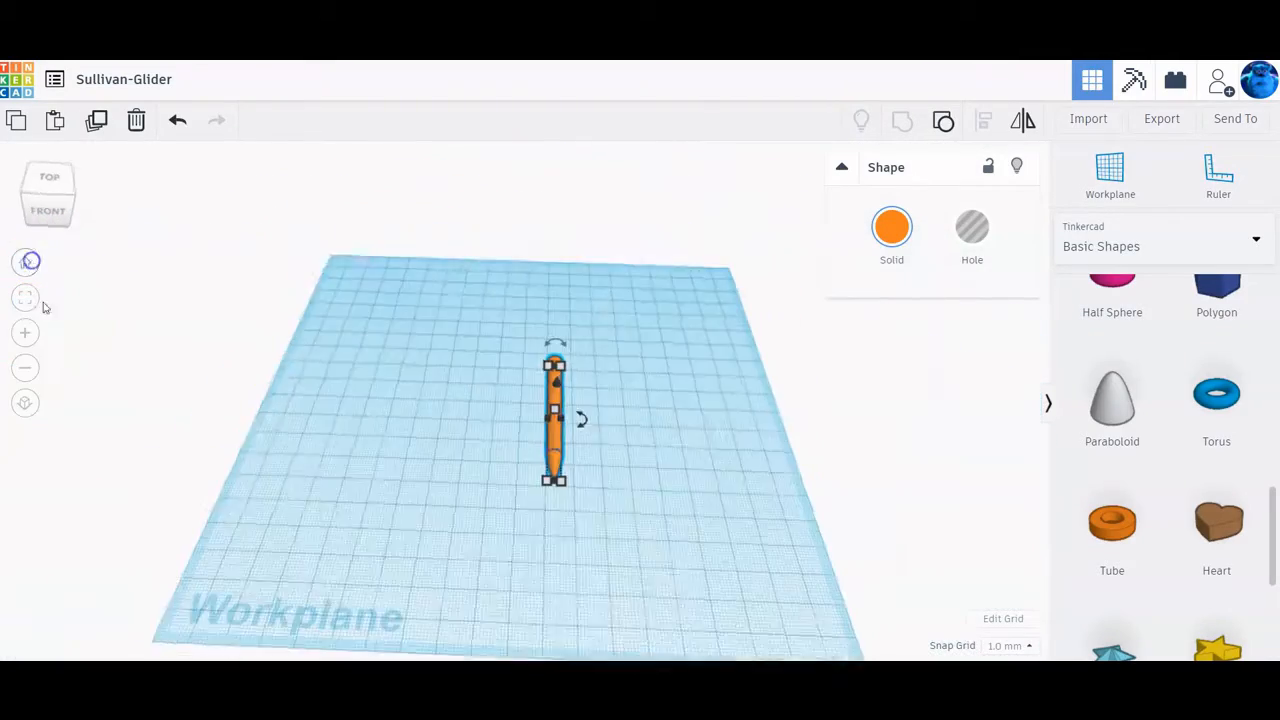
pyautogui.moveTo(1112, 412); pyautogui.dragTo(655, 443)
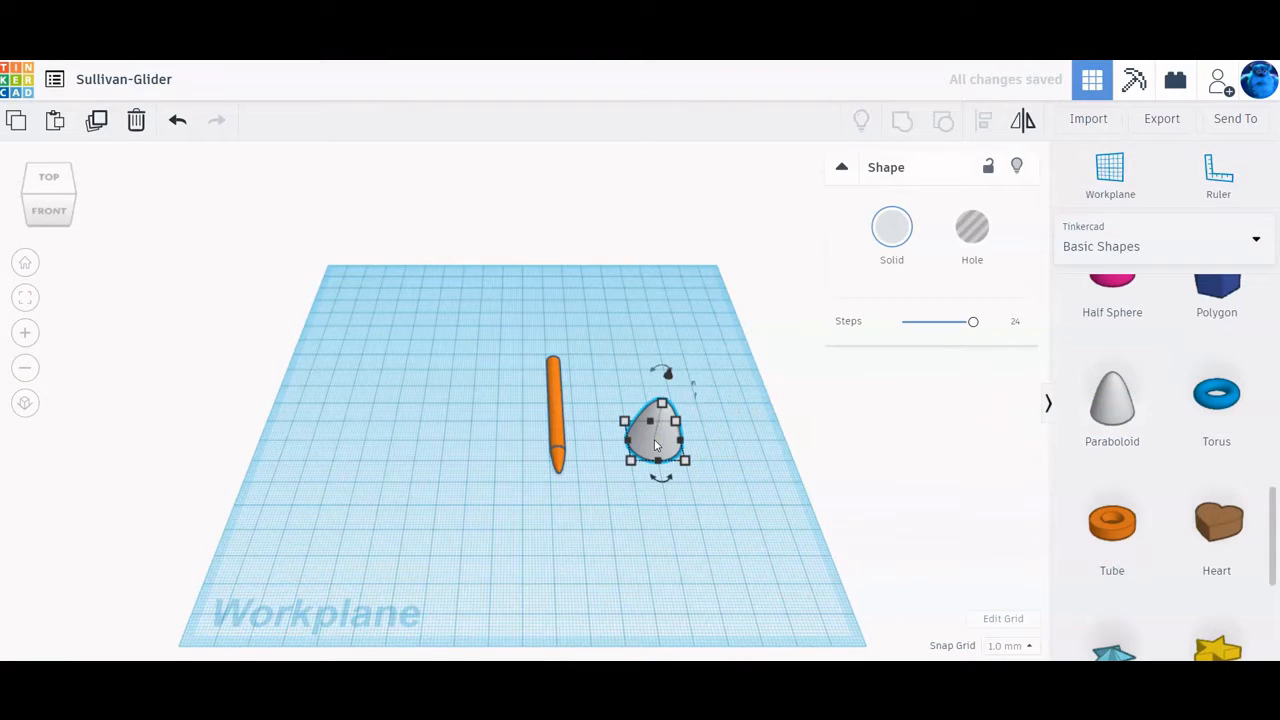
# Step: Set the new paraboloid's base to 5 mm wide and 5 mm long
pyautogui.moveTo(631, 459)
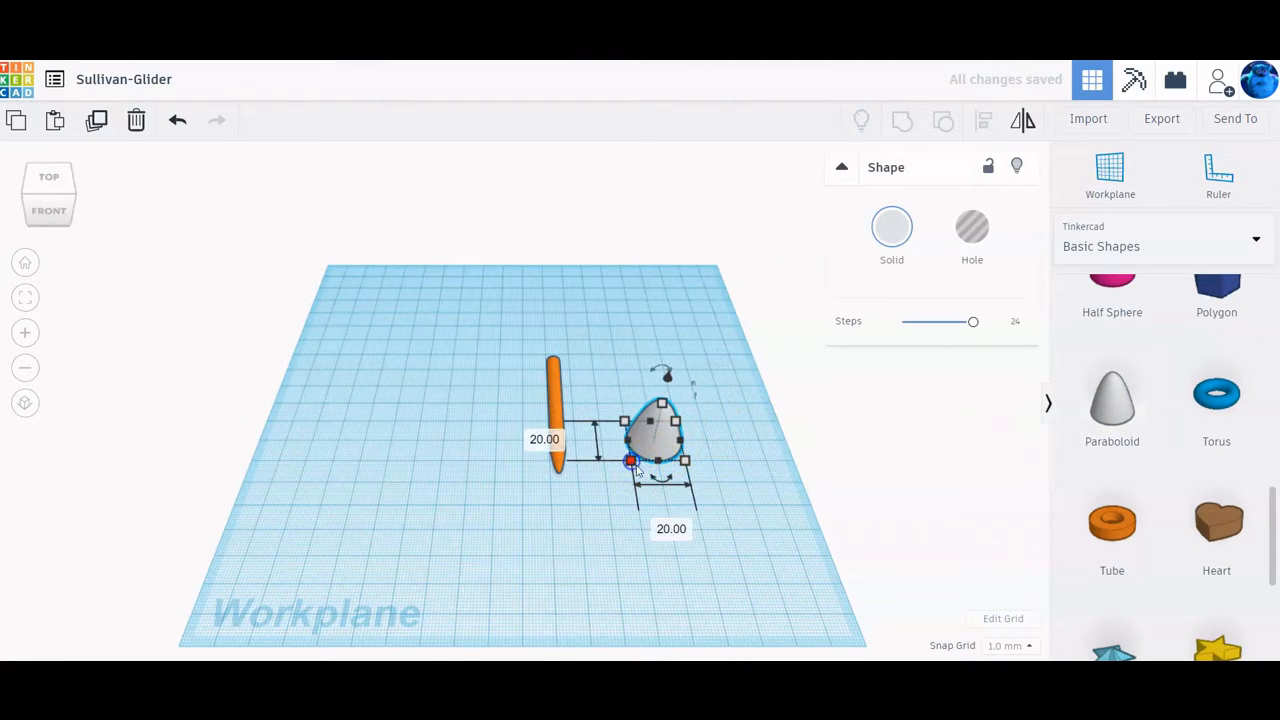
pyautogui.click(668, 530)
pyautogui.write('5')
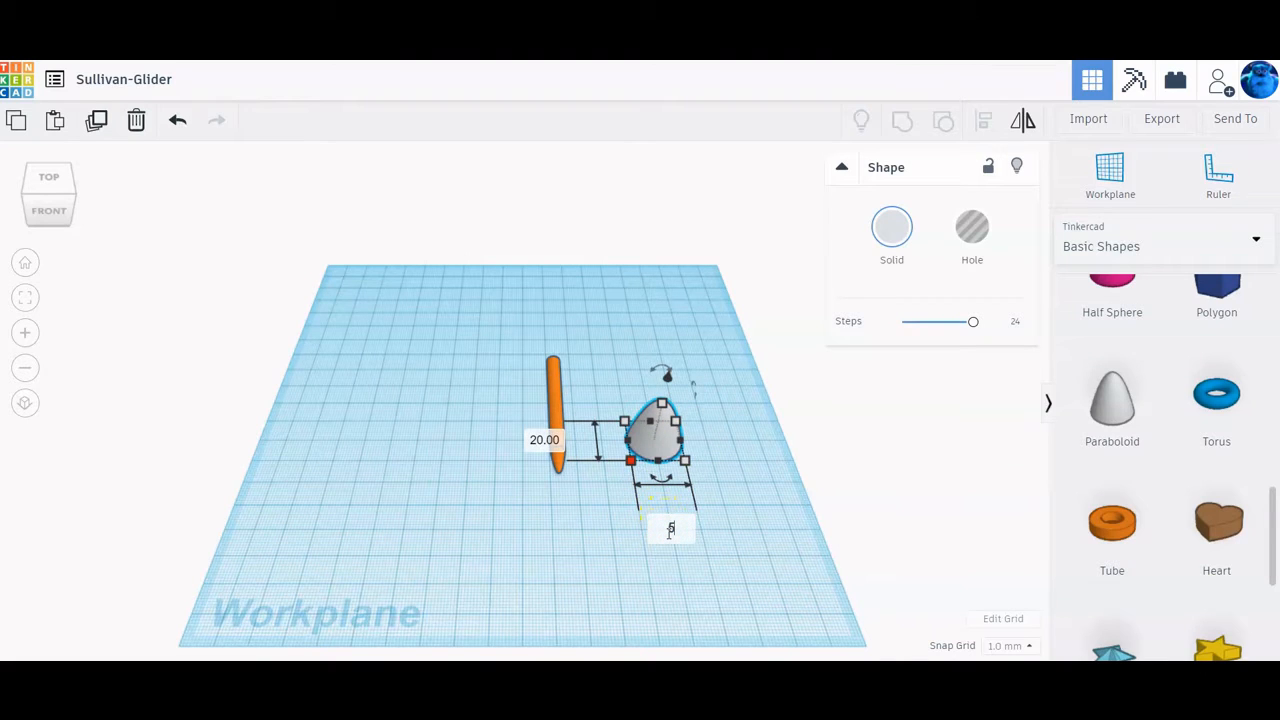
pyautogui.click(560, 452)
pyautogui.click(584, 440)
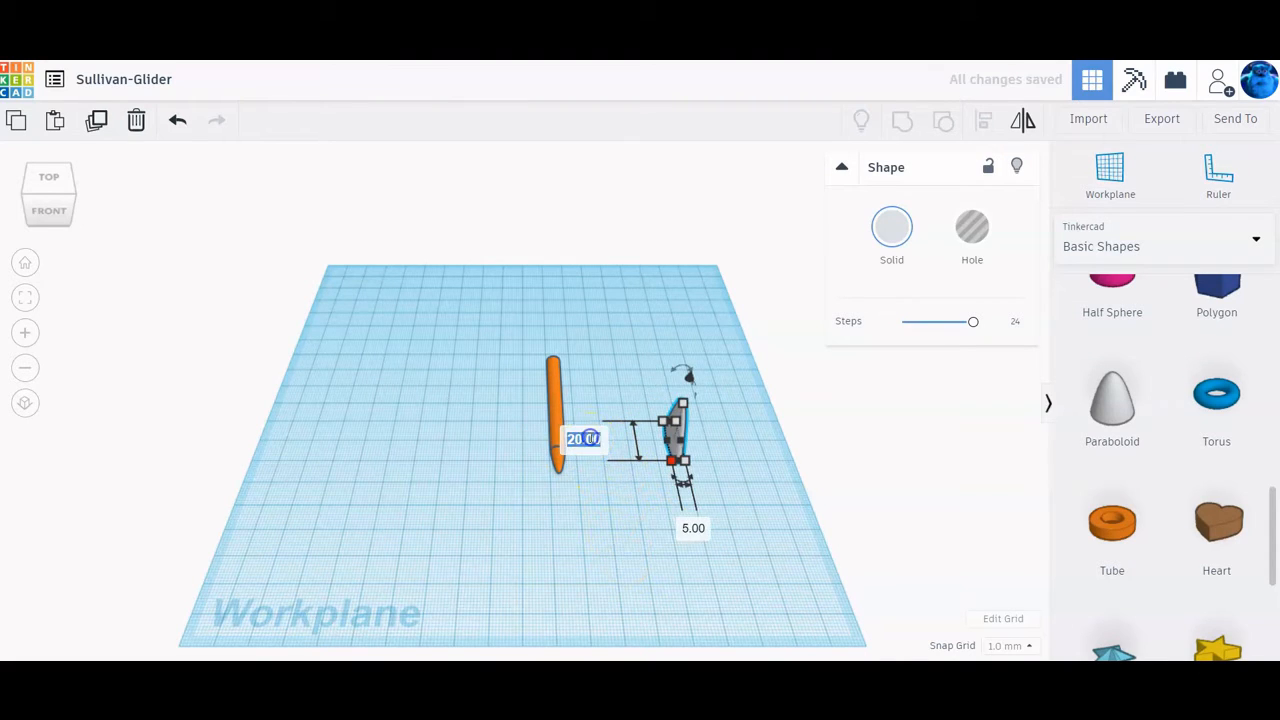
pyautogui.write('5')
pyautogui.click(617, 548)
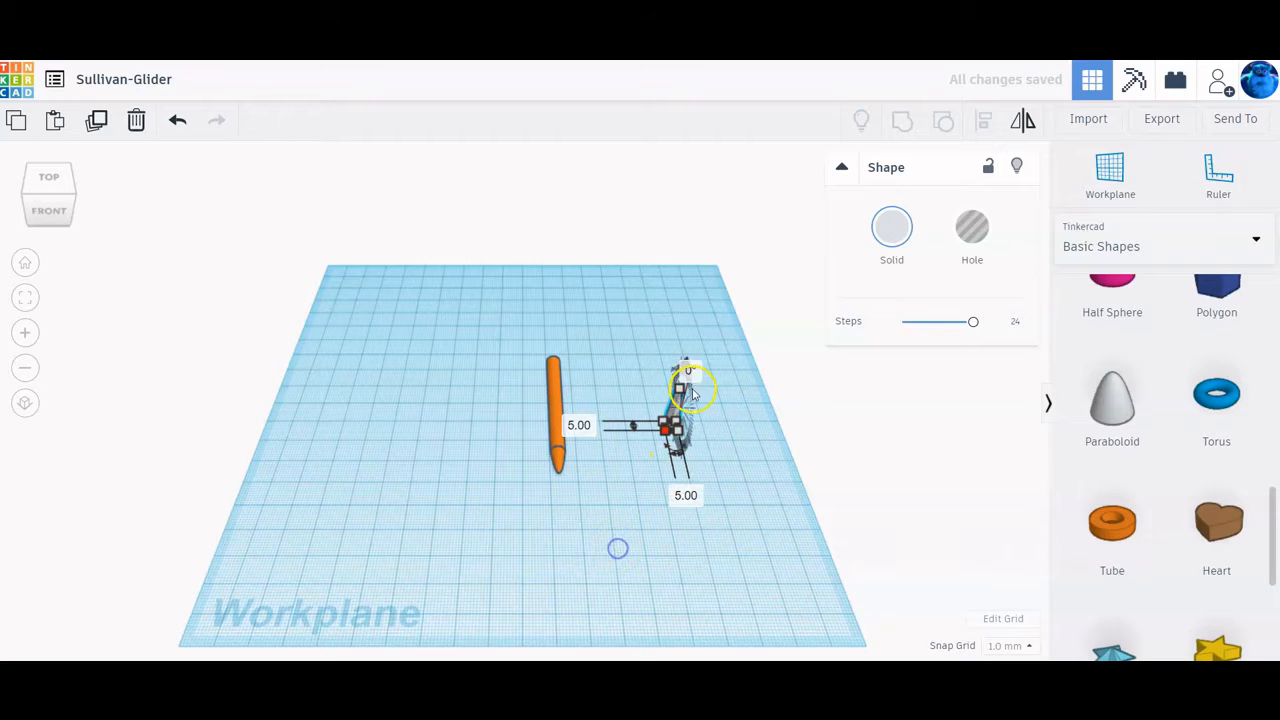
# Step: Set the new paraboloid's height to 70 mm
pyautogui.click(679, 389)
pyautogui.click(749, 409)
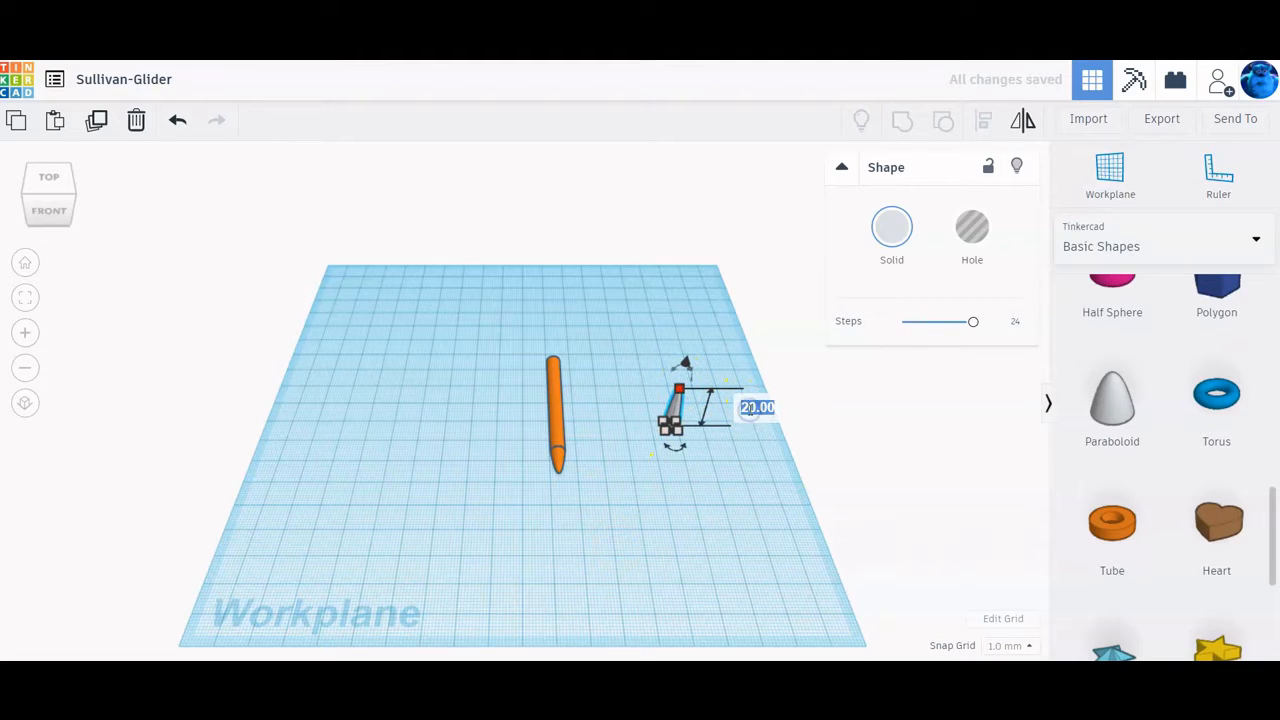
pyautogui.write('70')
pyautogui.press('Return')
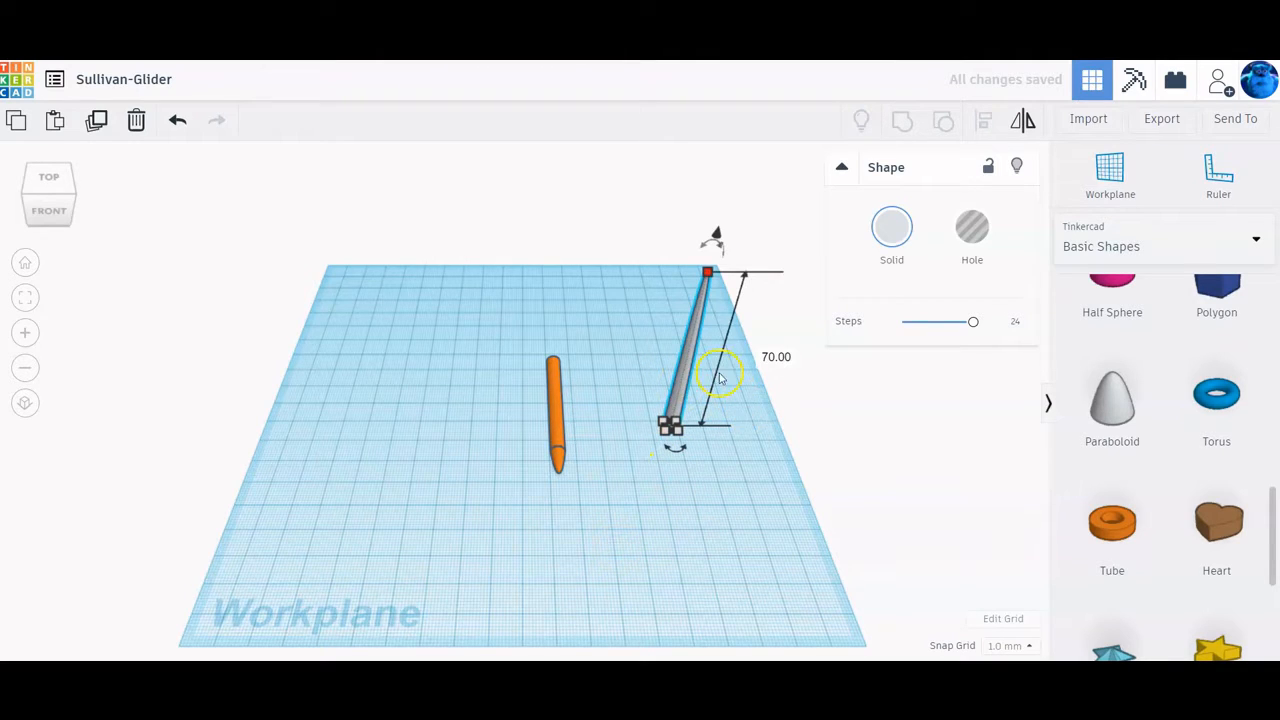
pyautogui.click(749, 492)
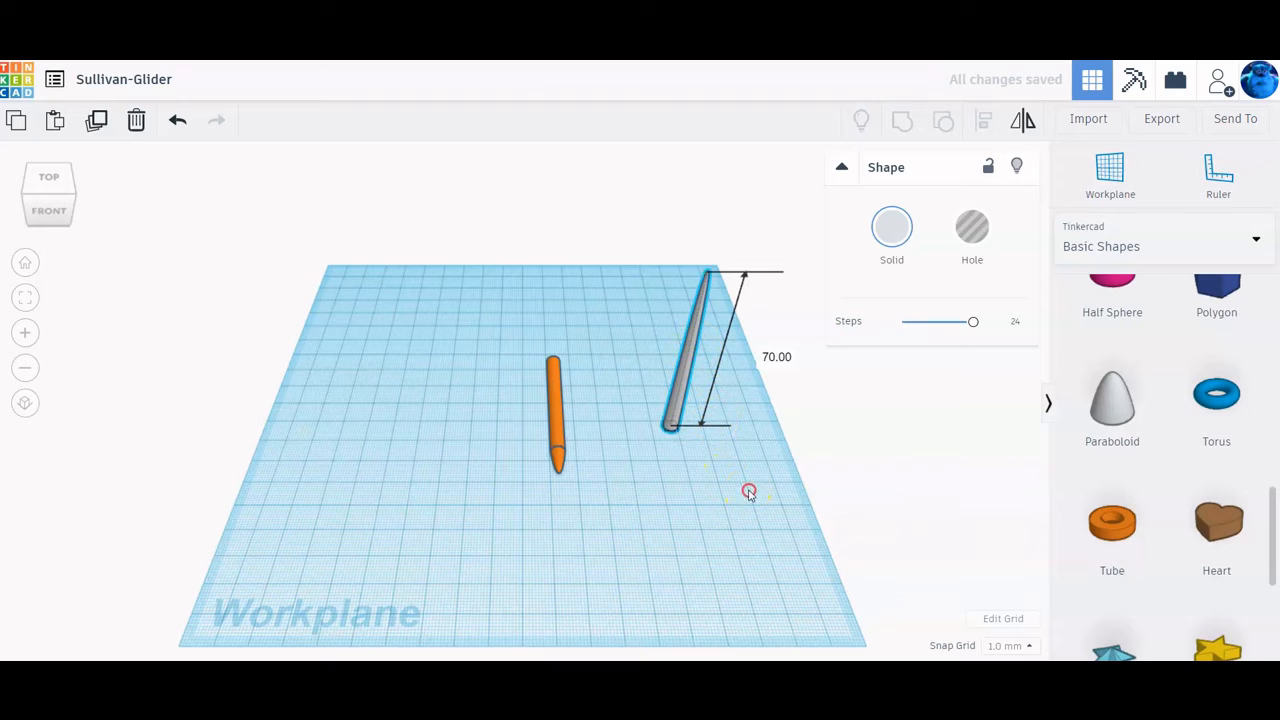
# Step: Rotate the tall paraboloid 90° to lie parallel to the body with its tip toward the back, and drop it onto the workplane
pyautogui.moveTo(749, 492); pyautogui.dragTo(410, 432, button='right')
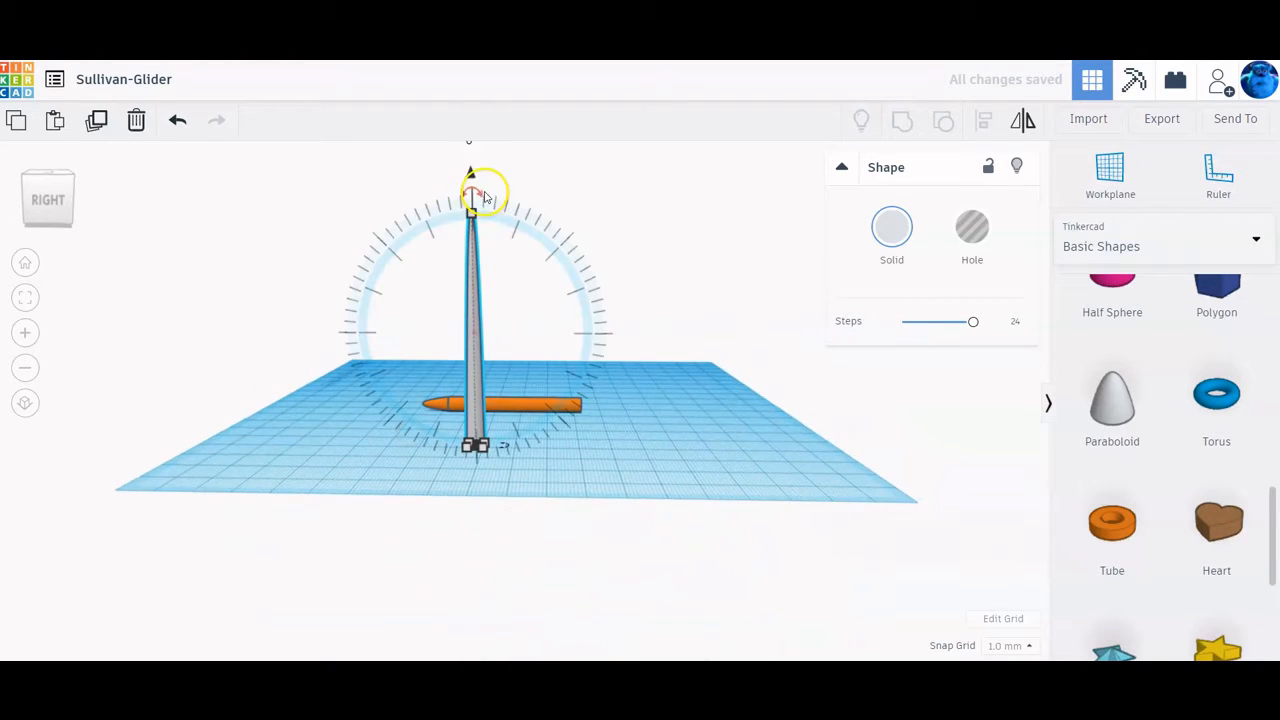
pyautogui.moveTo(477, 196); pyautogui.dragTo(586, 333)
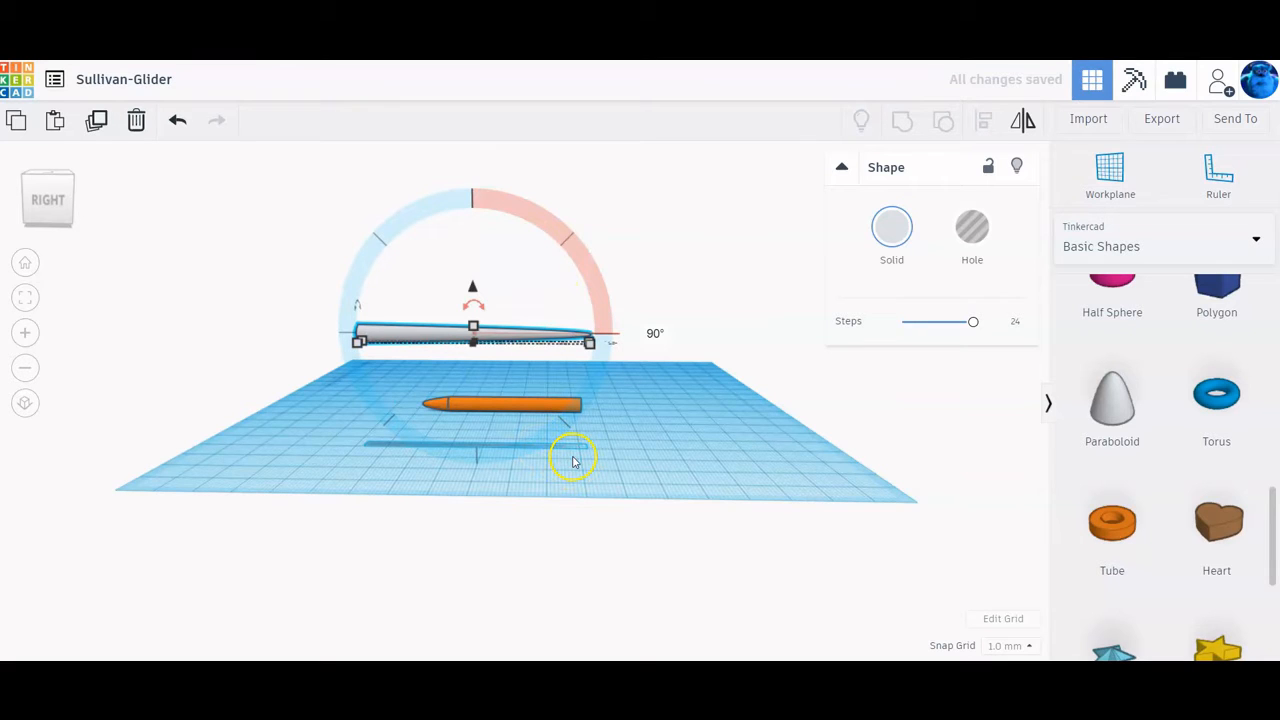
pyautogui.press('d')
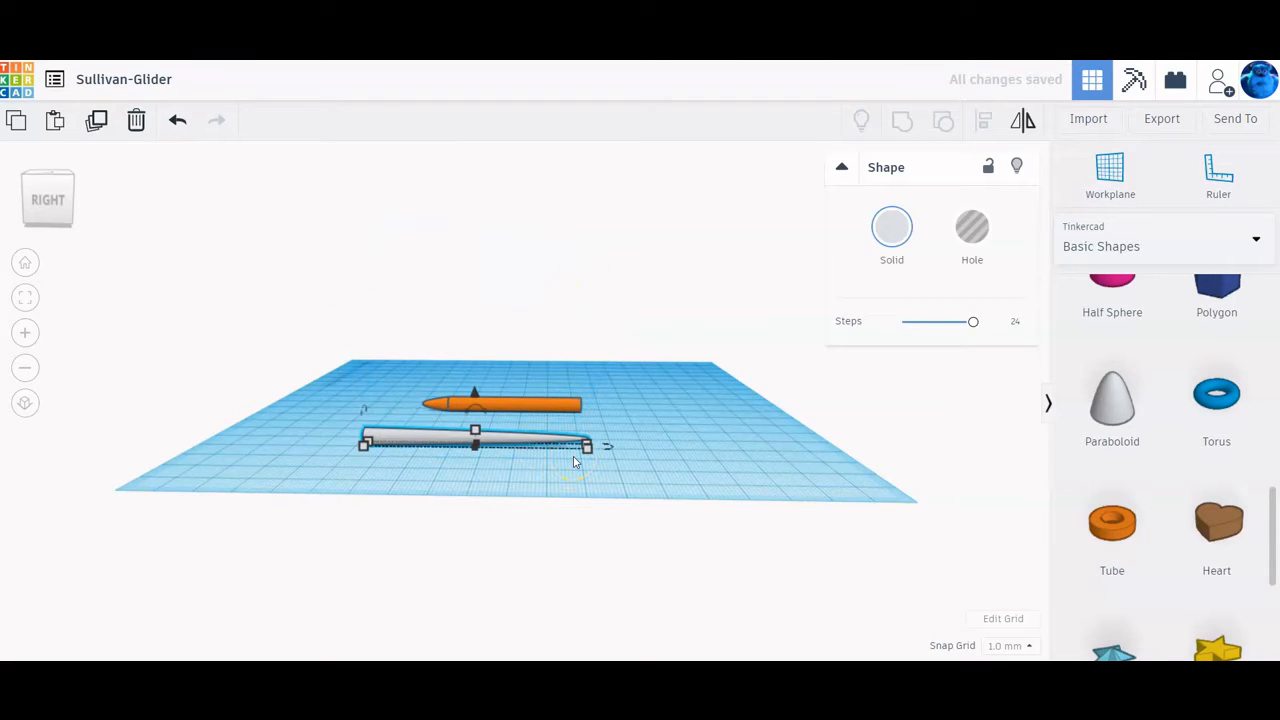
# Step: Try aligning the tall paraboloid with the grouped body on their centre line, and move the body away from it again
pyautogui.moveTo(529, 491); pyautogui.dragTo(540, 560, button='right')
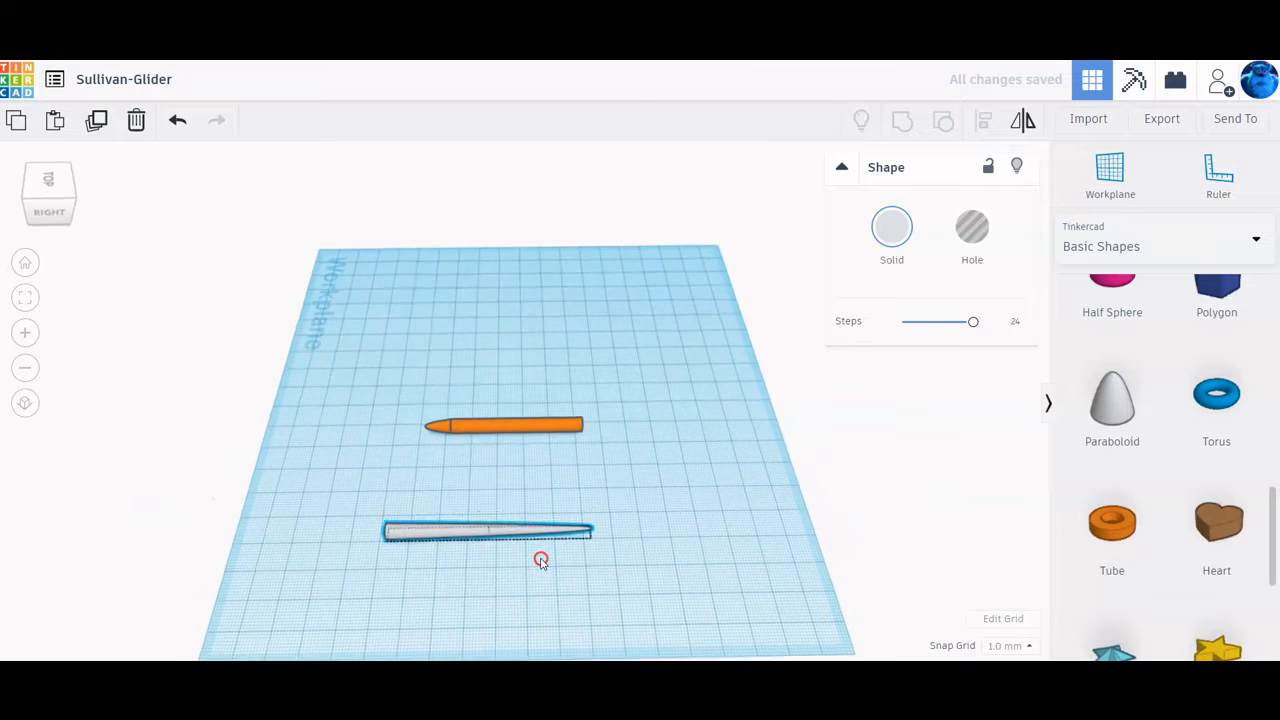
pyautogui.moveTo(370, 397); pyautogui.dragTo(614, 591)
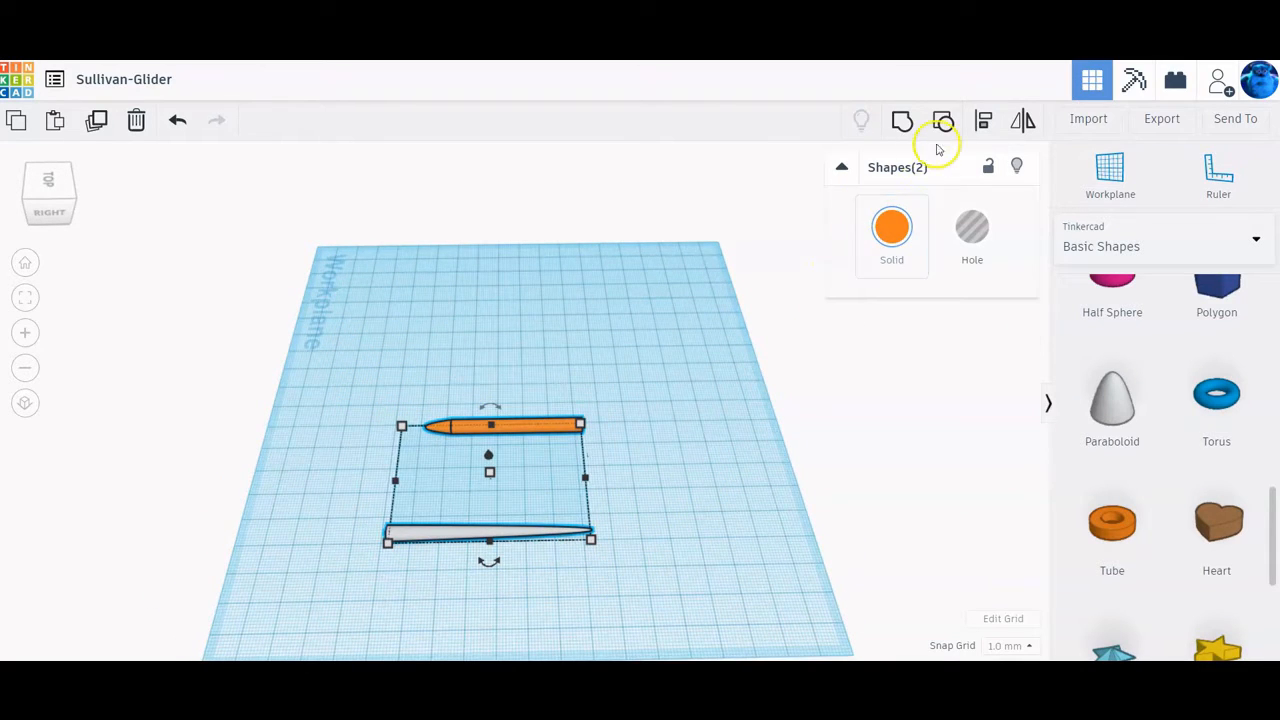
pyautogui.click(984, 120)
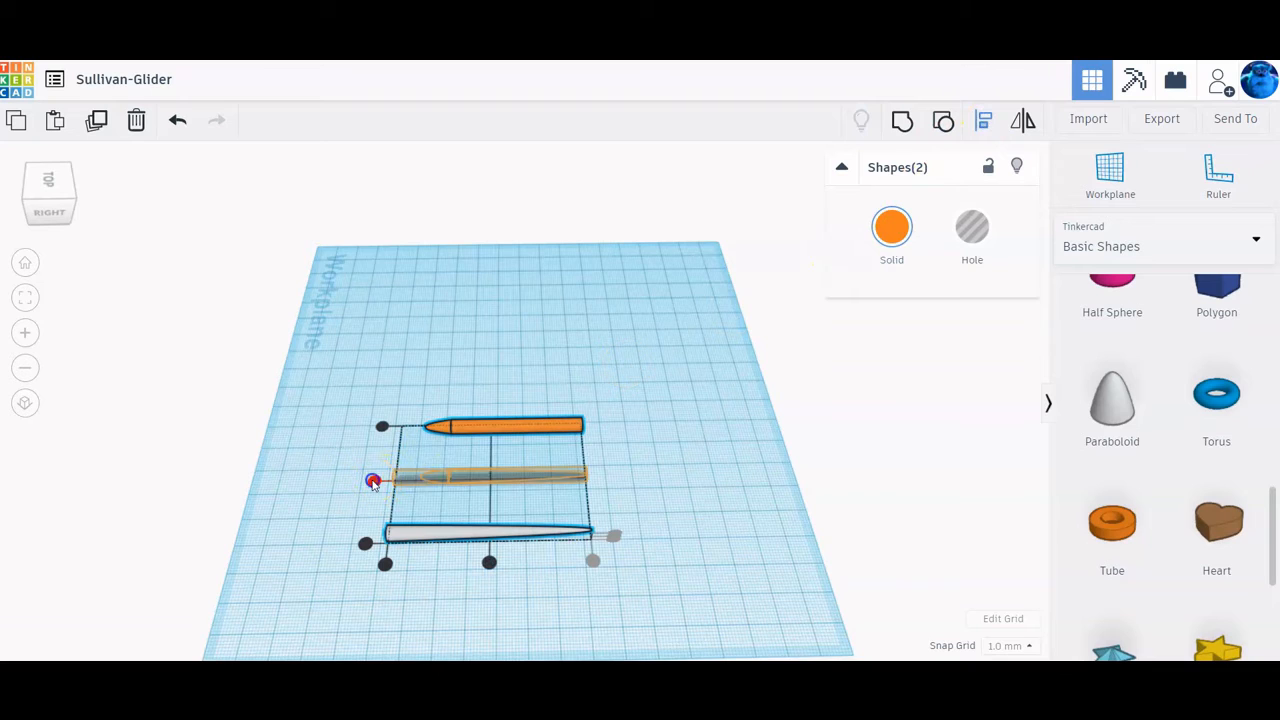
pyautogui.click(372, 481)
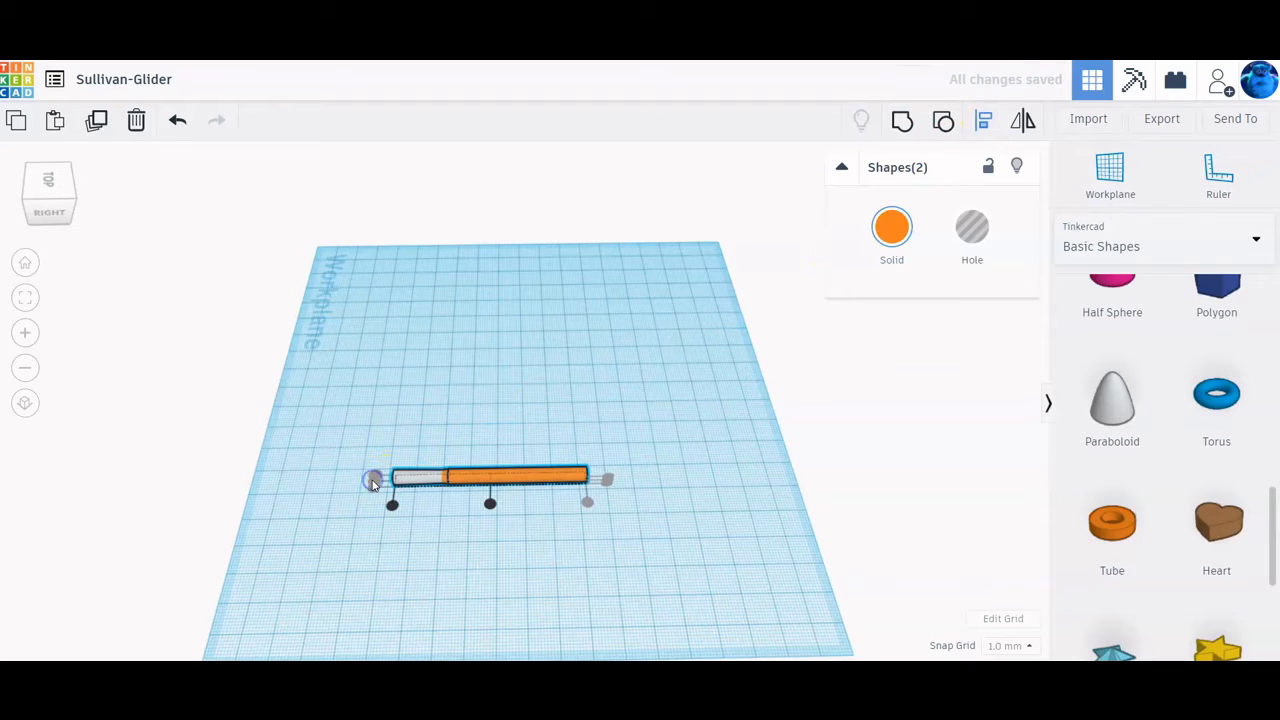
pyautogui.click(490, 506)
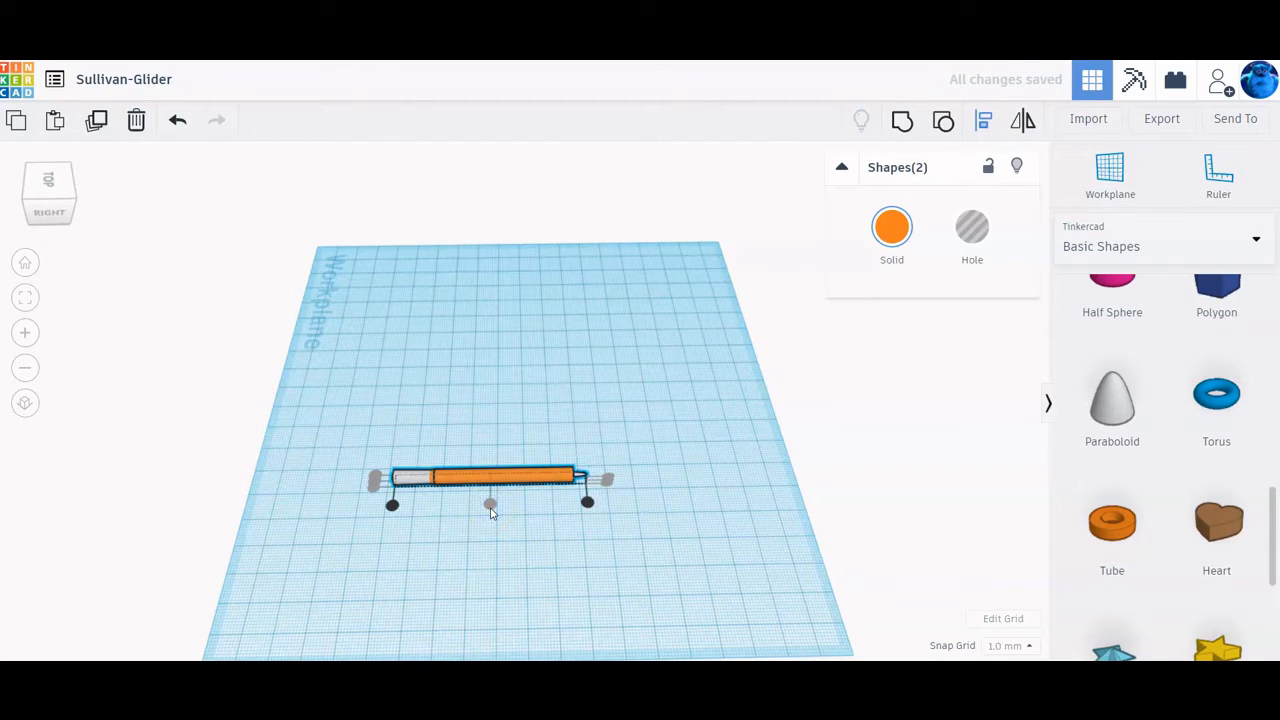
pyautogui.click(394, 507)
pyautogui.click(376, 484)
pyautogui.press('Escape')
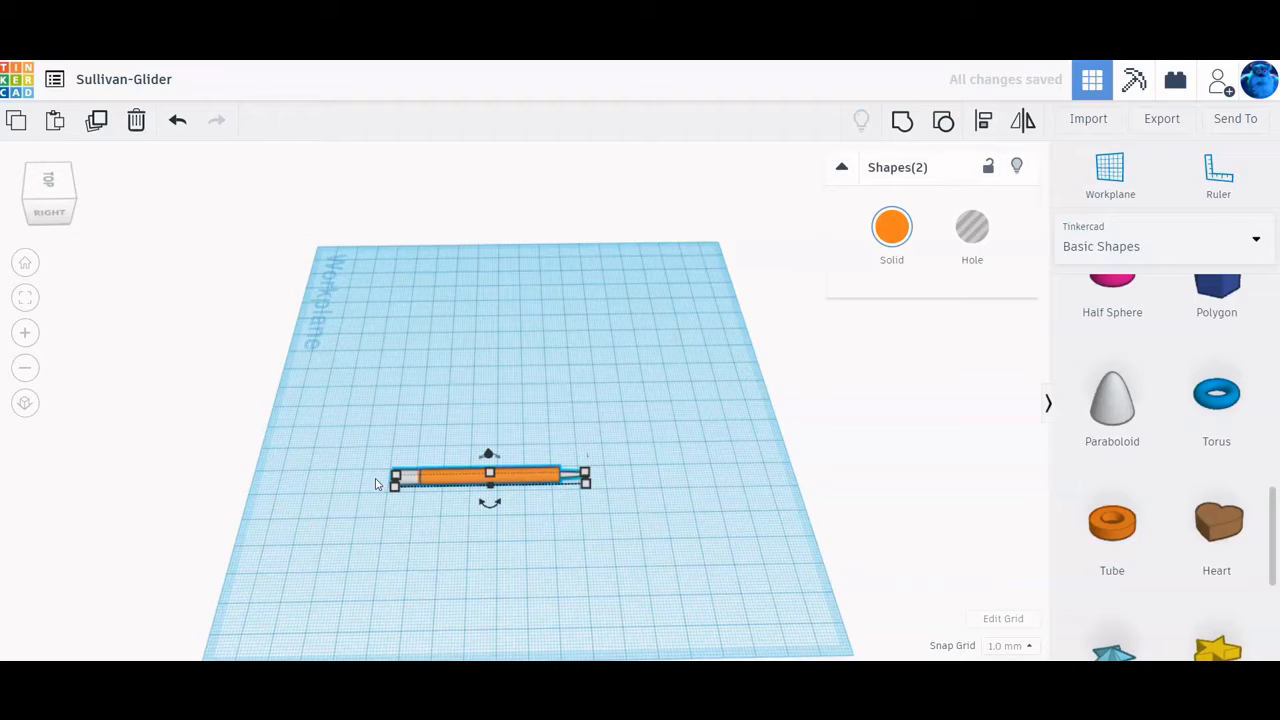
pyautogui.click(376, 484)
pyautogui.click(440, 386)
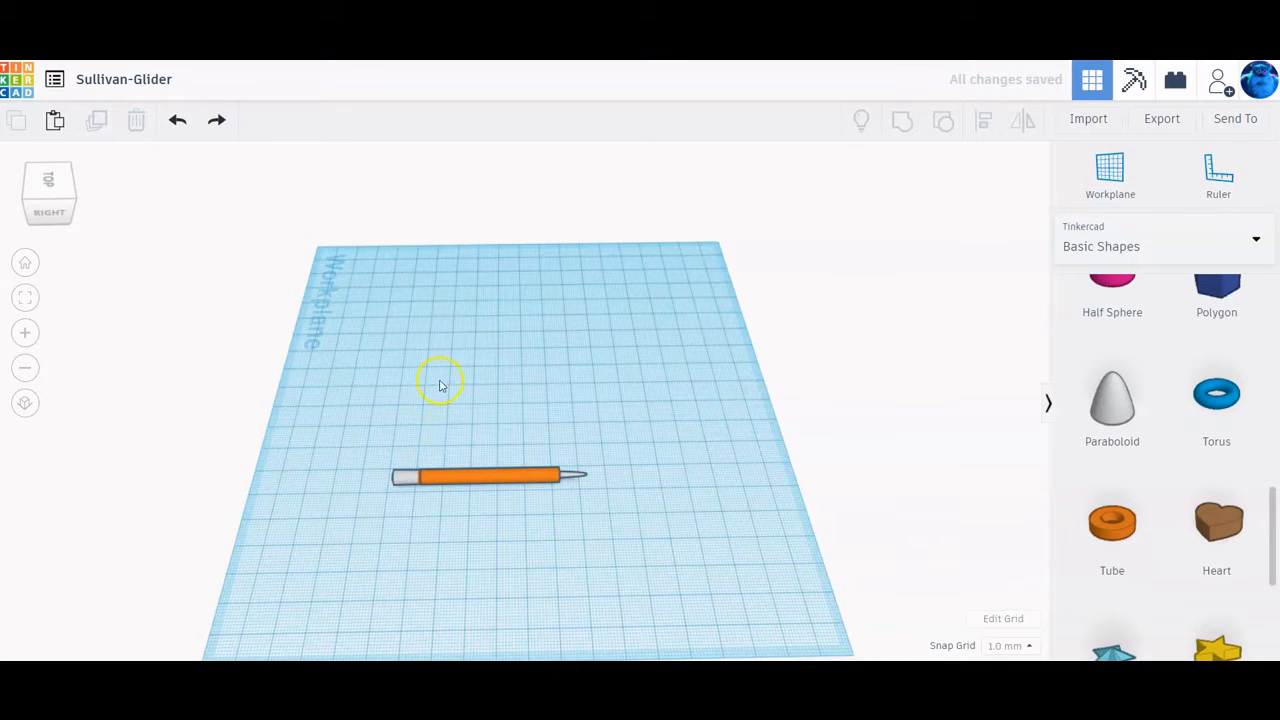
pyautogui.moveTo(472, 472); pyautogui.dragTo(500, 378)
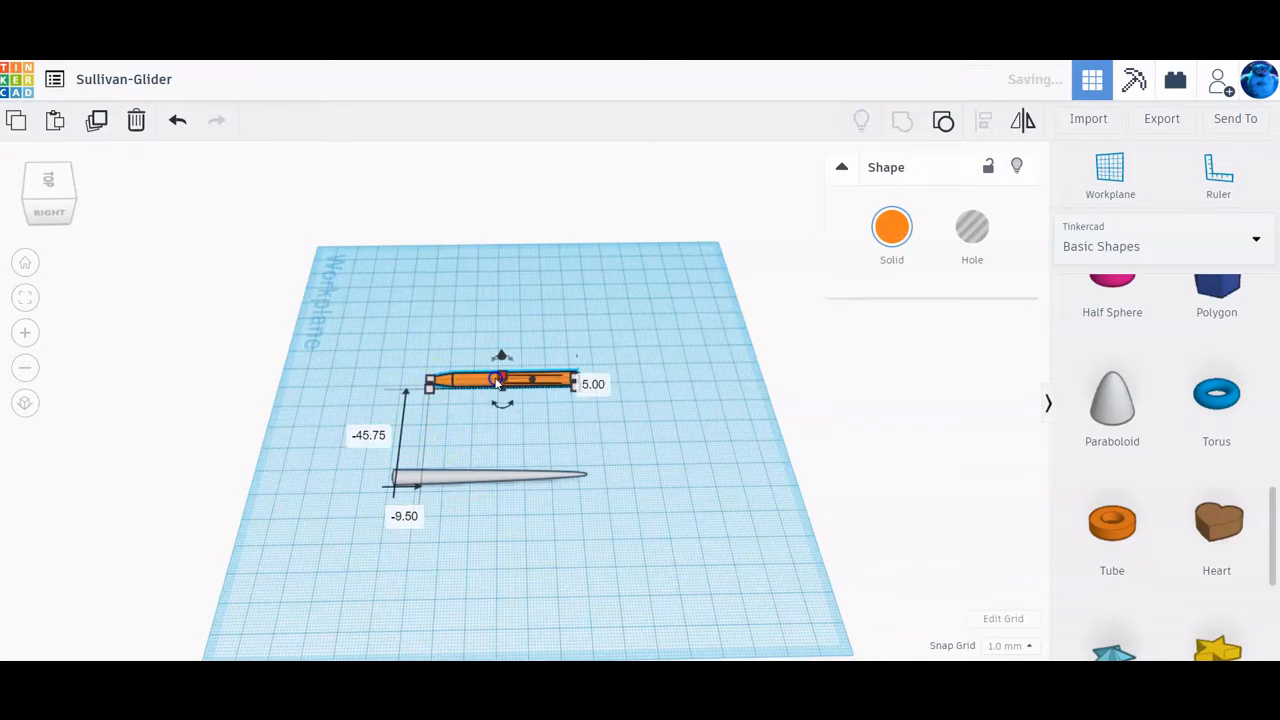
# Step: Align the grouped body and the tall paraboloid on a common centre line with their front ends flush
pyautogui.moveTo(350, 328); pyautogui.dragTo(630, 574)
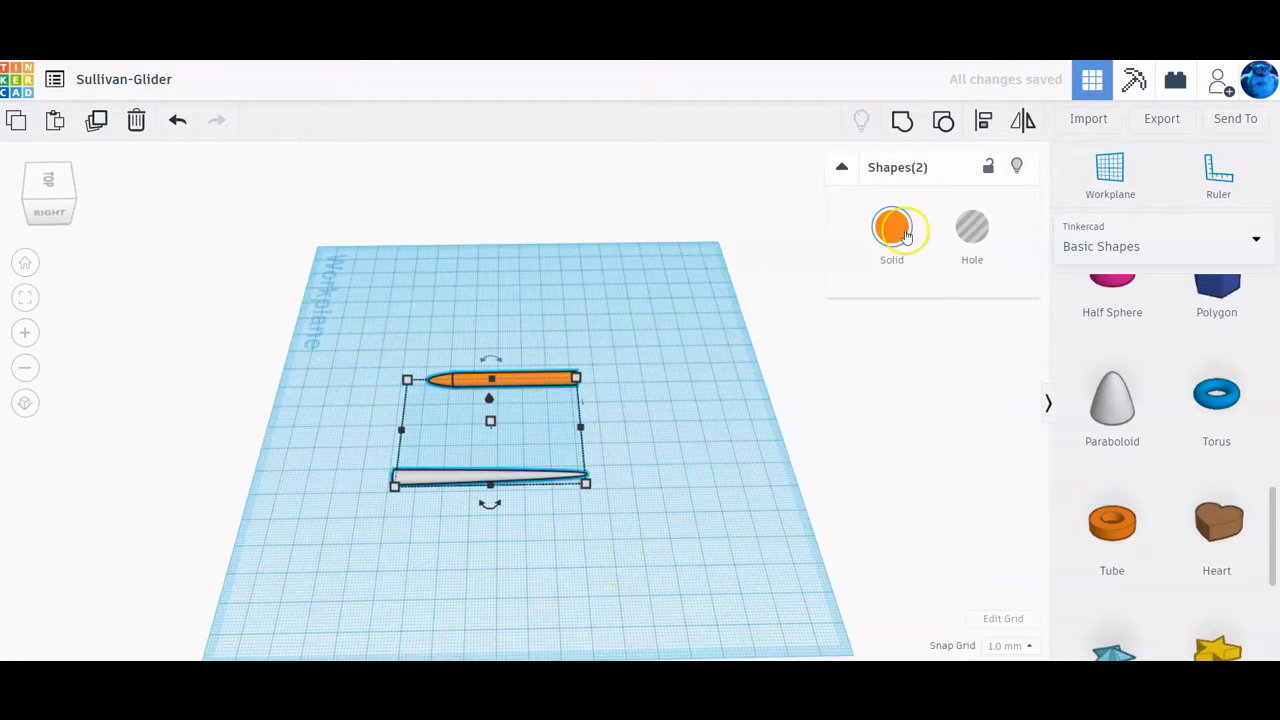
pyautogui.click(987, 120)
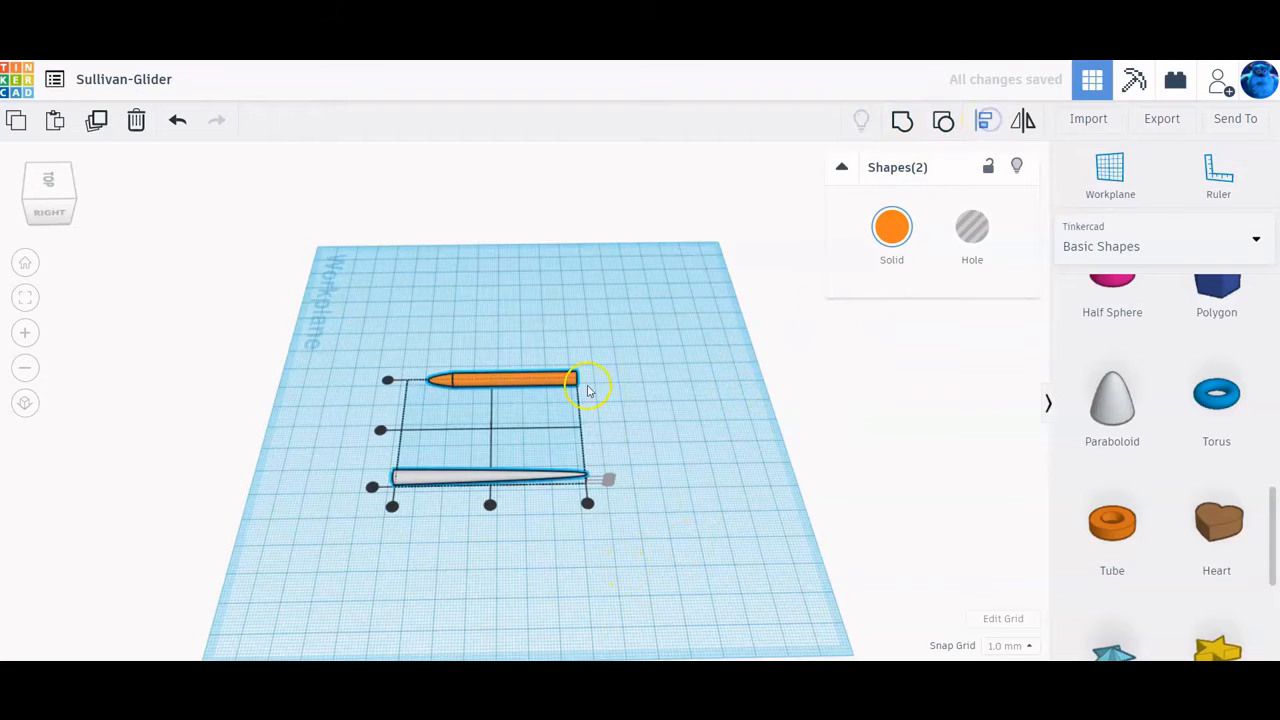
pyautogui.click(380, 432)
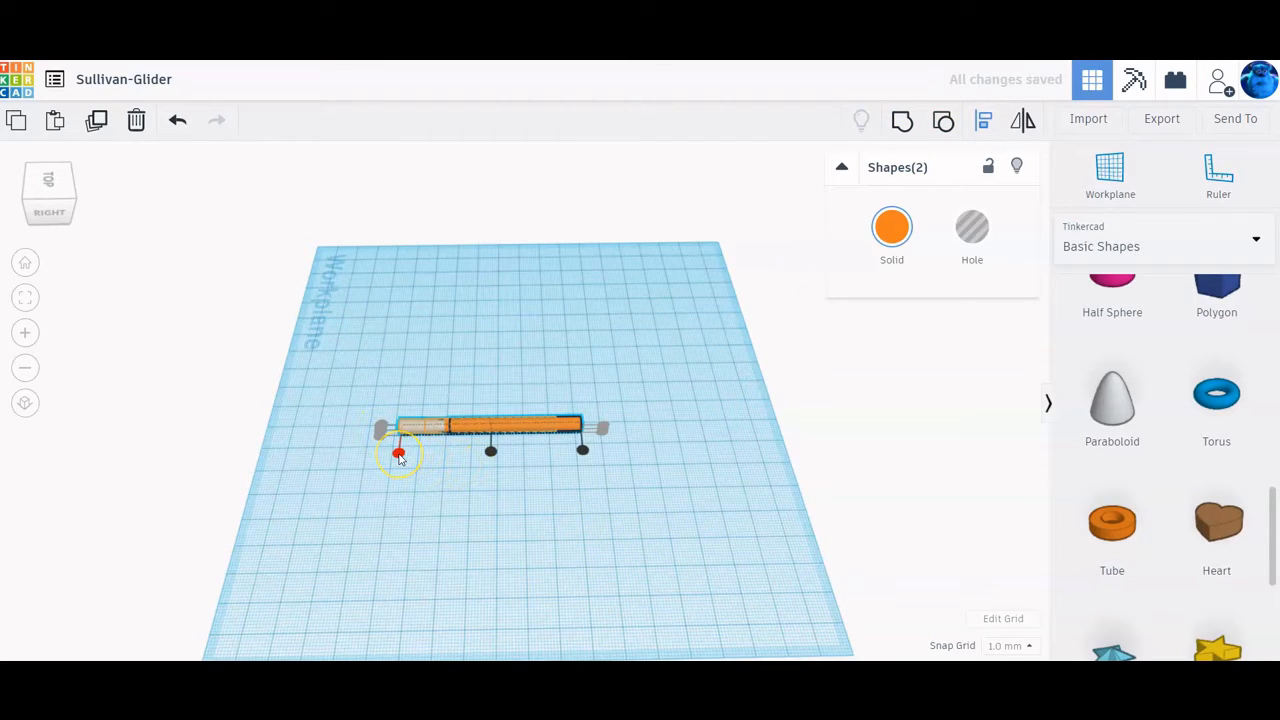
pyautogui.click(399, 455)
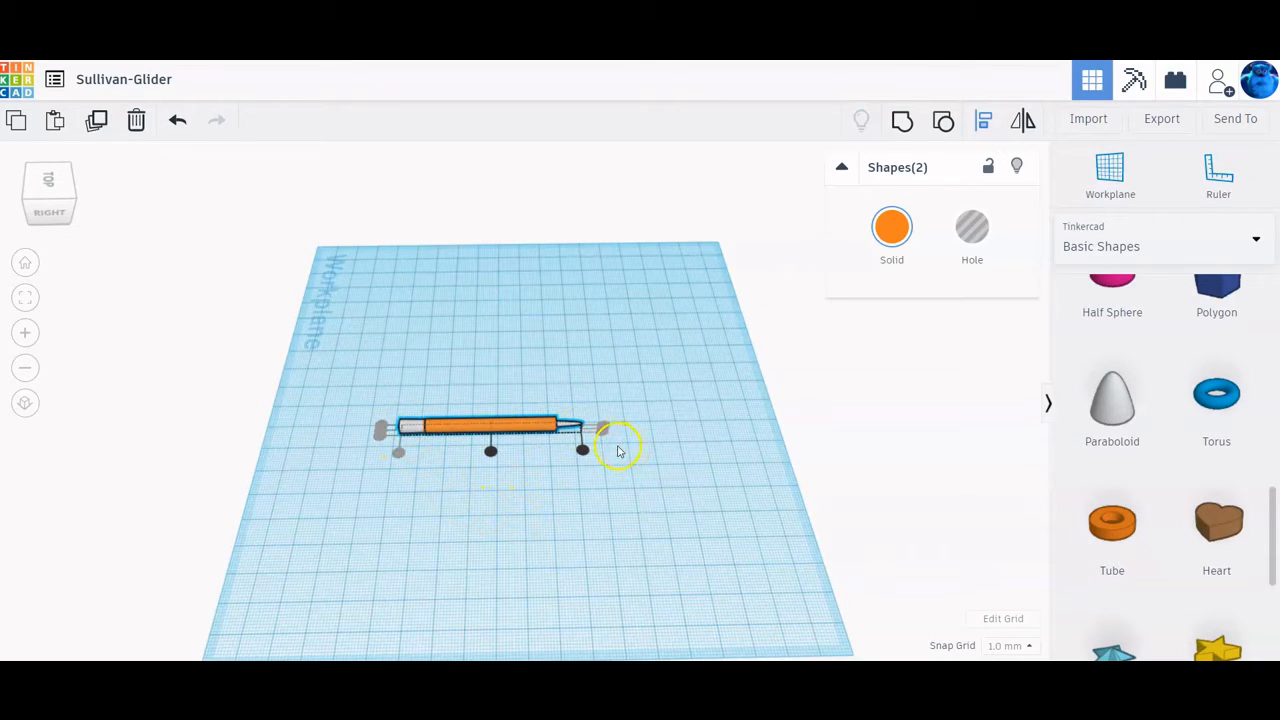
pyautogui.click(25, 297)
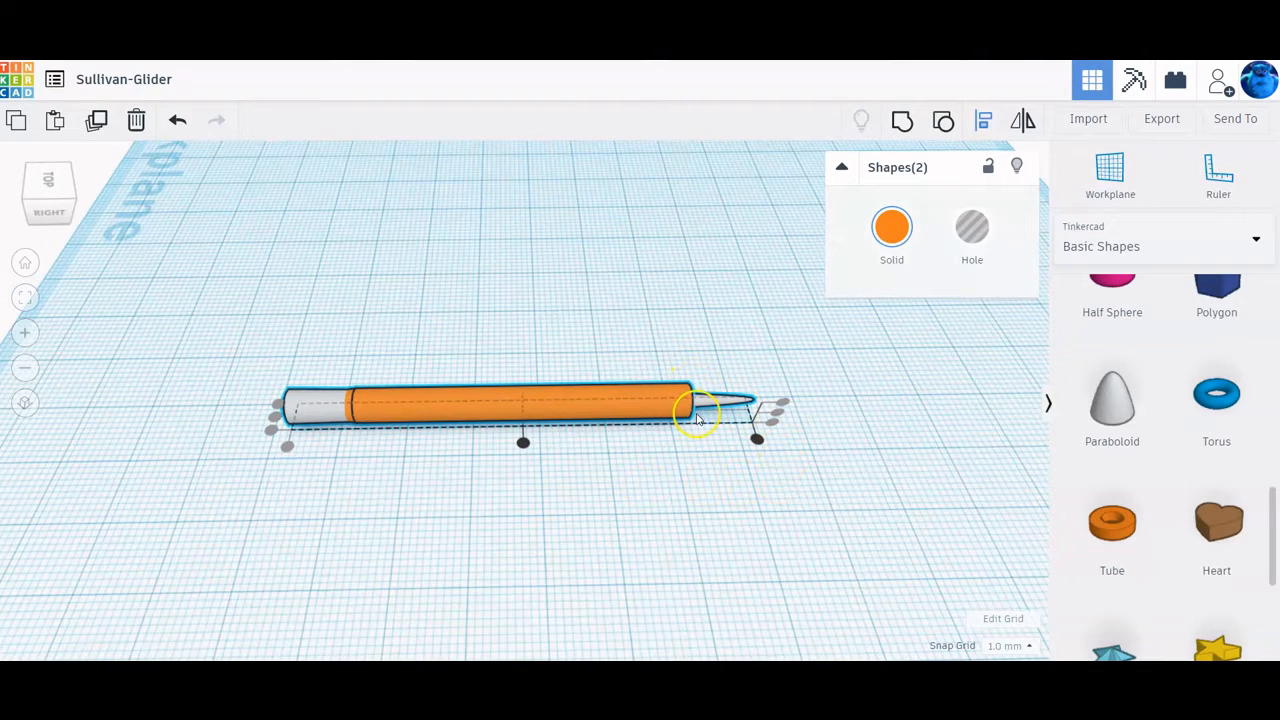
pyautogui.click(301, 400)
pyautogui.click(486, 533)
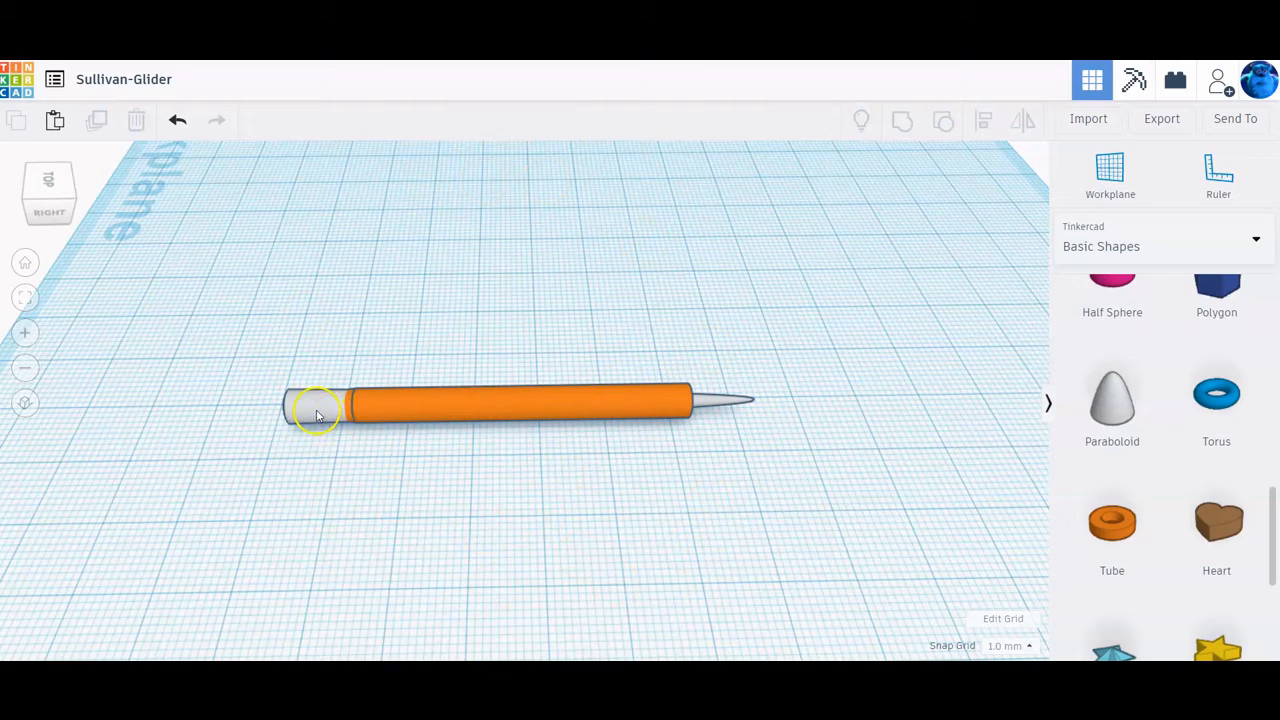
# Step: Move the tall paraboloid backward along the centre line until its base meets the body's rear end, and group it with the body
pyautogui.click(309, 415)
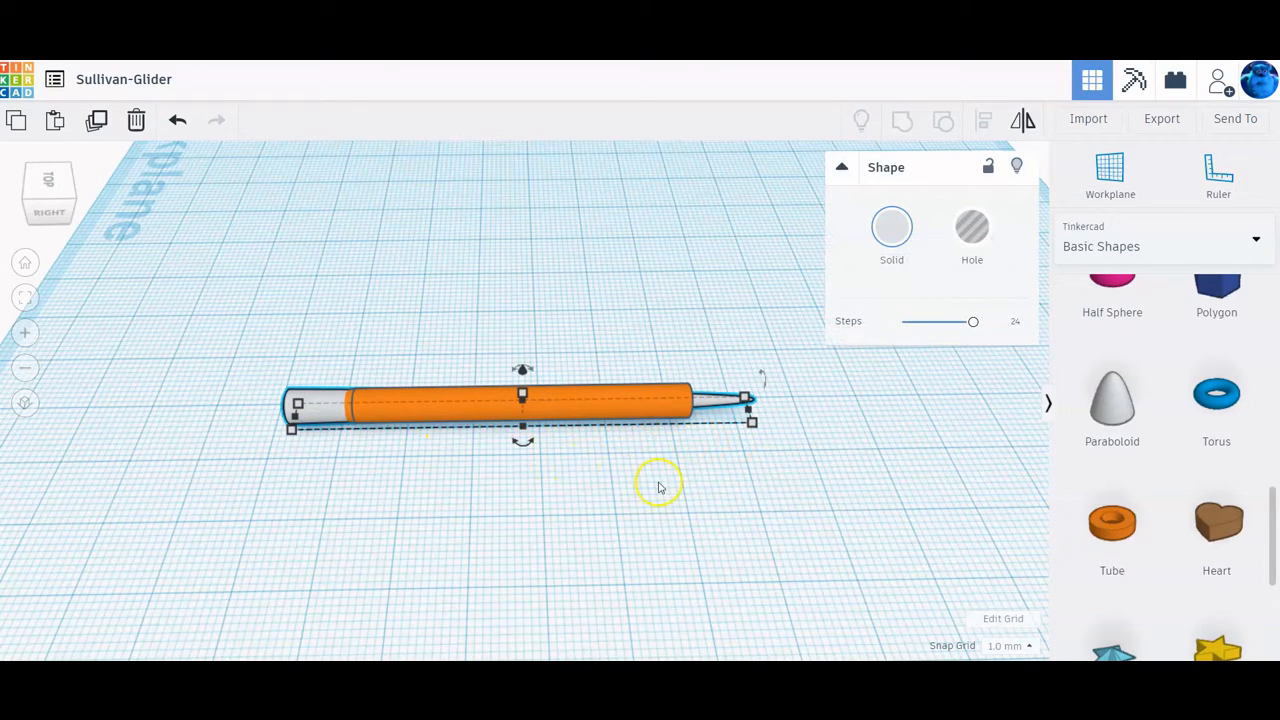
pyautogui.press('Right')
pyautogui.press('Right')
pyautogui.press('Right')
pyautogui.press('Right')
pyautogui.press('Right')
pyautogui.press('Right')
pyautogui.press('Right')
pyautogui.press('Right')
pyautogui.press('Right')
pyautogui.press('Right')
pyautogui.press('Right')
pyautogui.press('Right')
pyautogui.press('Right')
pyautogui.press('Right')
pyautogui.press('Right')
pyautogui.press('Right')
pyautogui.press('Right')
pyautogui.press('Right')
pyautogui.press('Right')
pyautogui.press('Right')
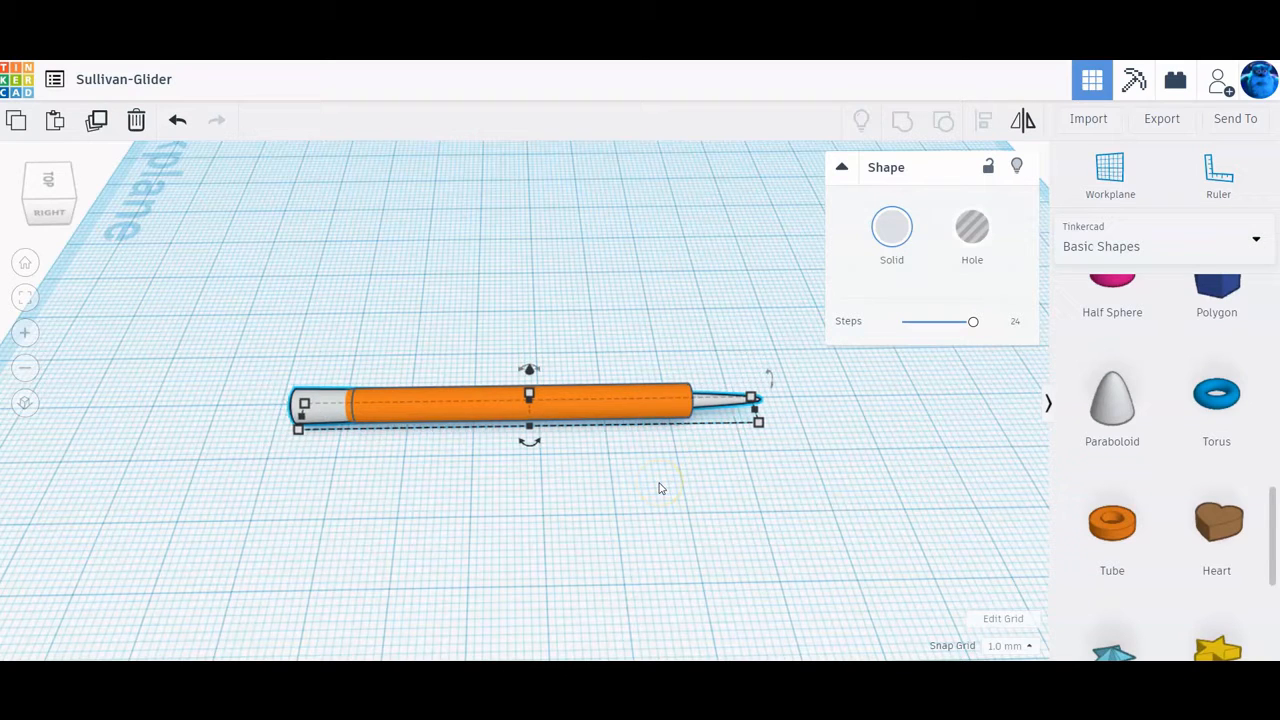
pyautogui.press('Right')
pyautogui.press('Right')
pyautogui.press('Right')
pyautogui.press('Right')
pyautogui.press('Right')
pyautogui.press('Right')
pyautogui.press('Right')
pyautogui.press('Right')
pyautogui.press('Right')
pyautogui.press('Right')
pyautogui.press('Right')
pyautogui.press('Right')
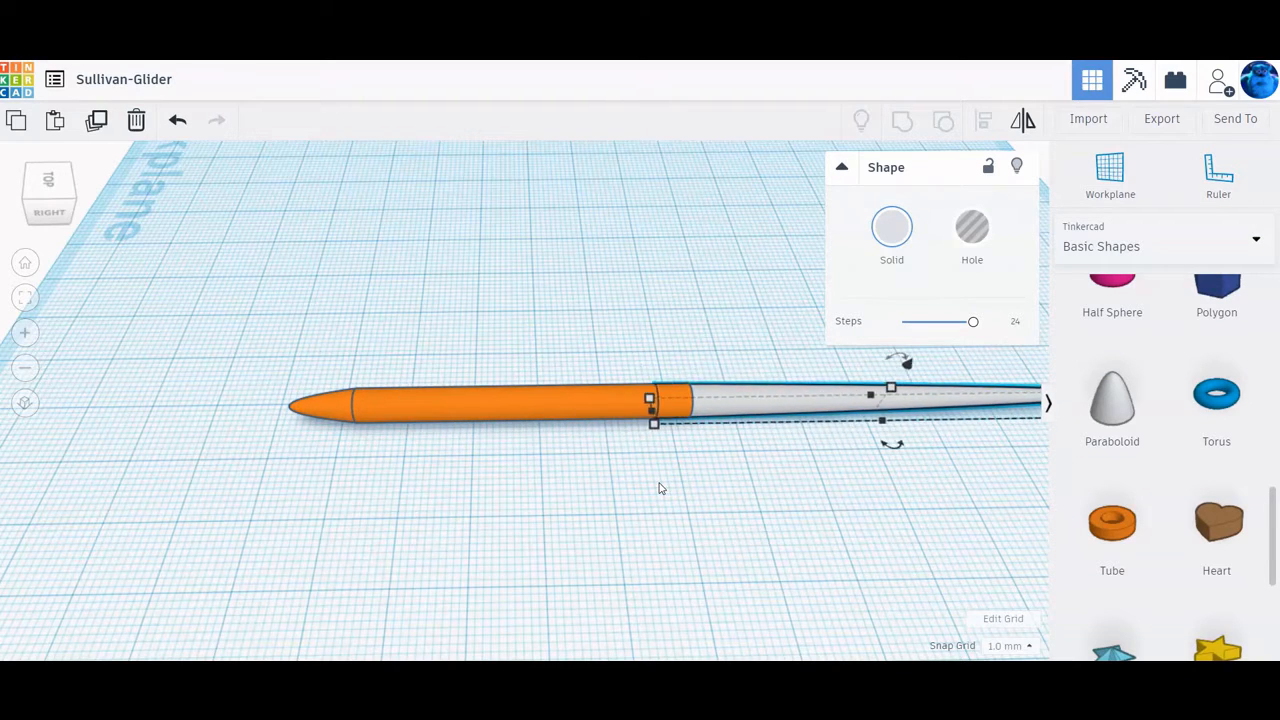
pyautogui.press('Right')
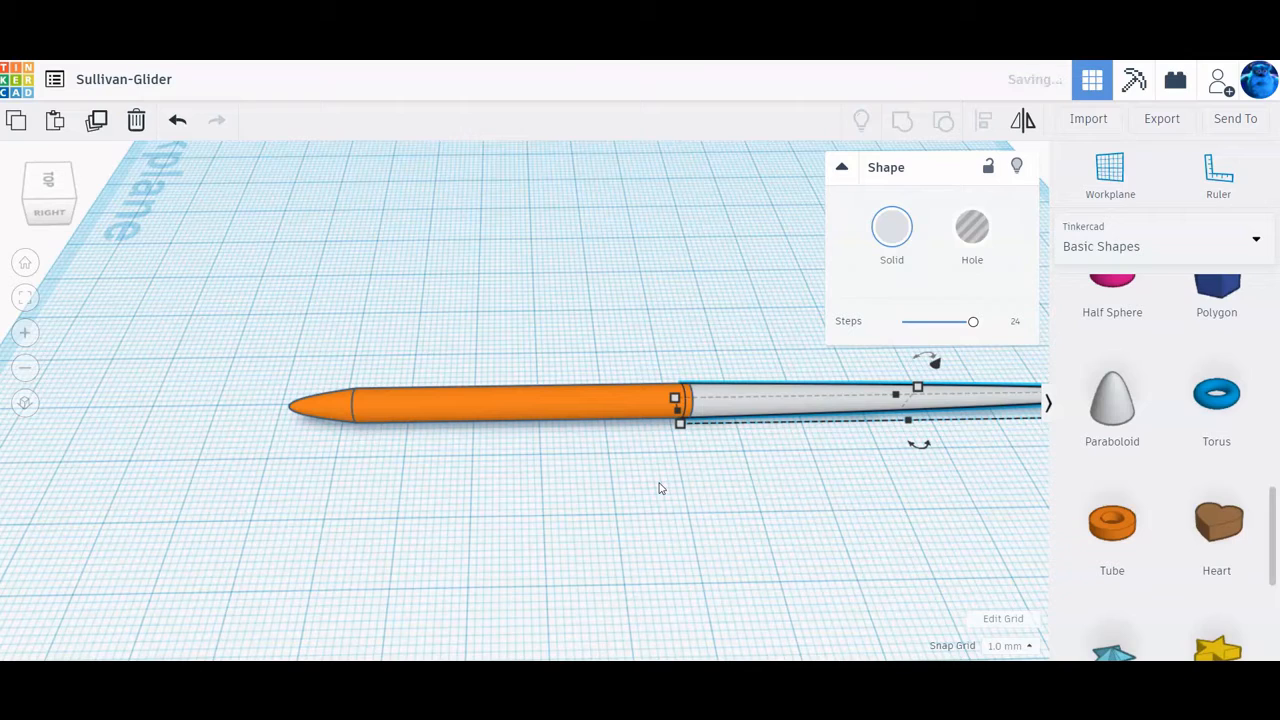
pyautogui.press('Right')
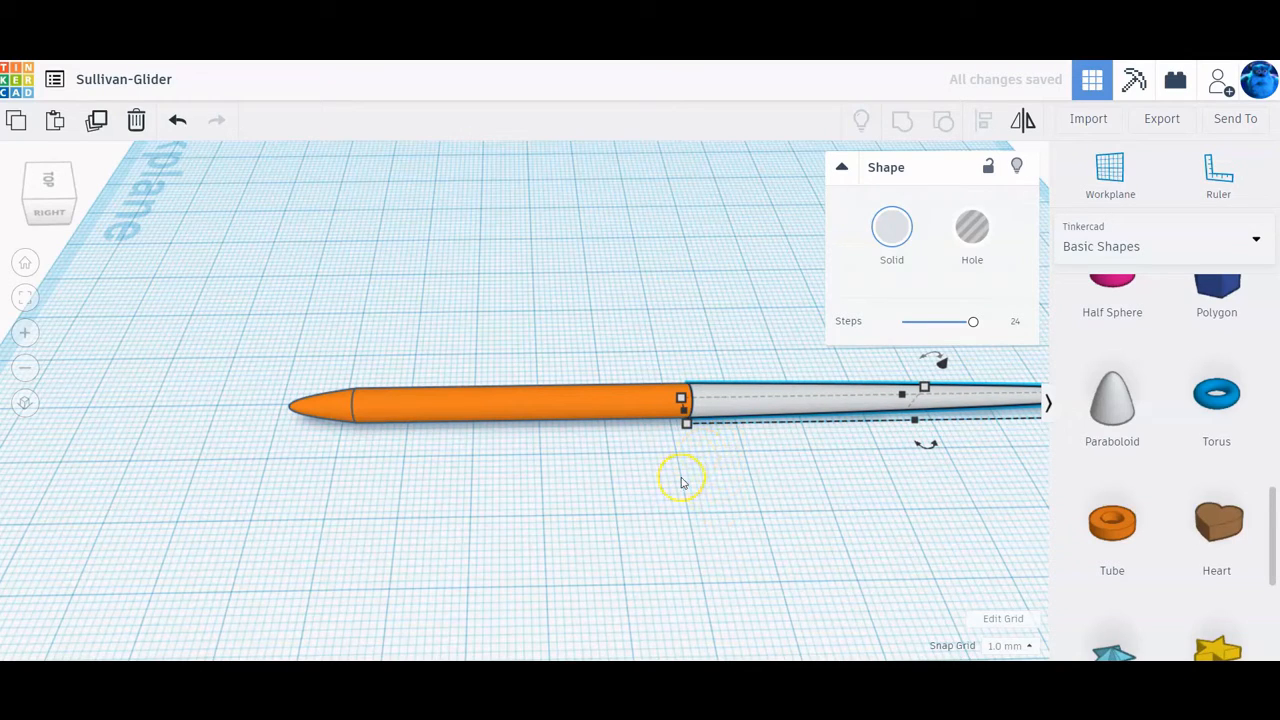
pyautogui.moveTo(340, 324)
pyautogui.mouseDown()
pyautogui.moveTo(700, 363)
pyautogui.moveTo(834, 491)
pyautogui.mouseUp()
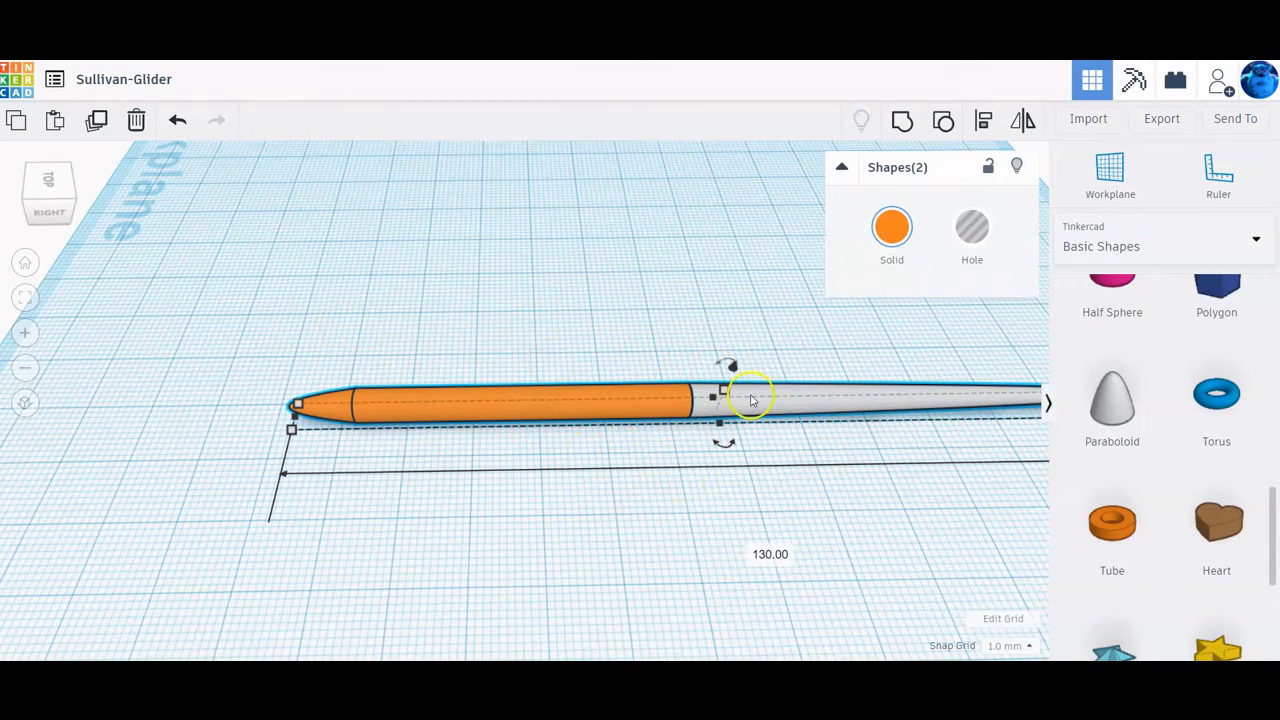
pyautogui.click(902, 120)
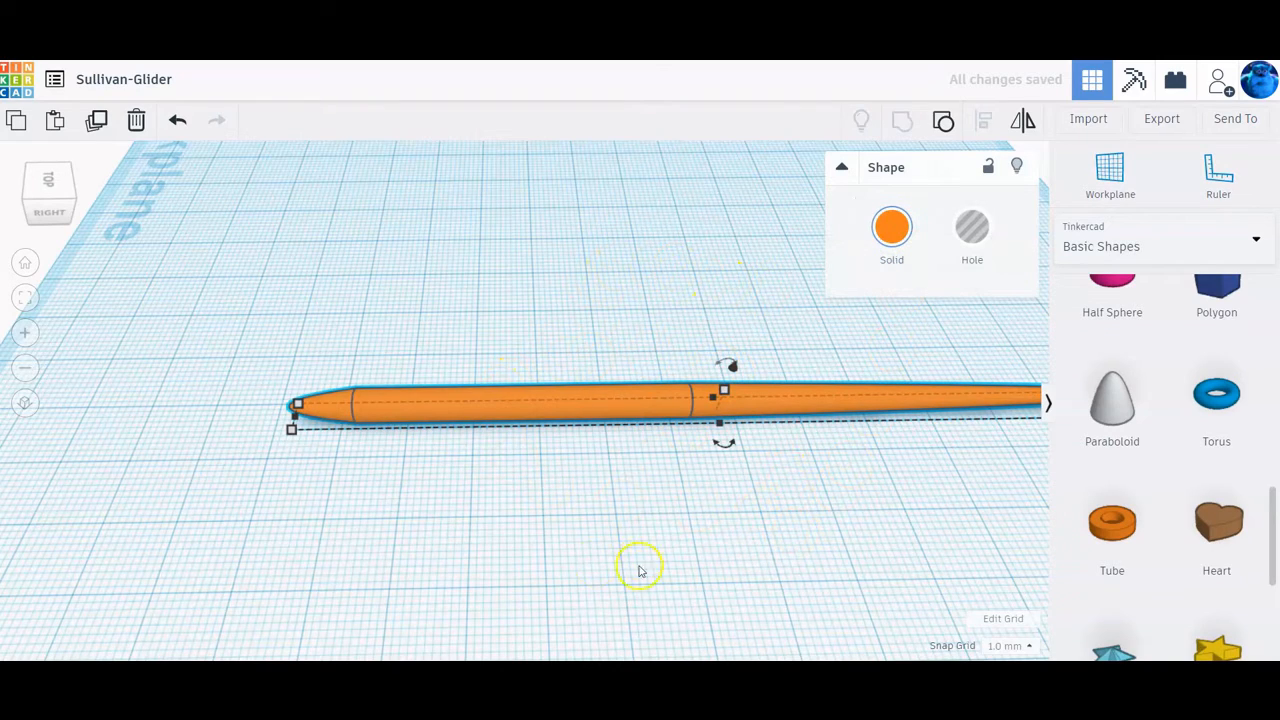
# Step: Add a wedge from the basic shapes beside the glider body and set its width to 2 mm
pyautogui.moveTo(640, 563); pyautogui.dragTo(692, 476, button='right')
pyautogui.moveTo(814, 493); pyautogui.dragTo(848, 509, button='right')
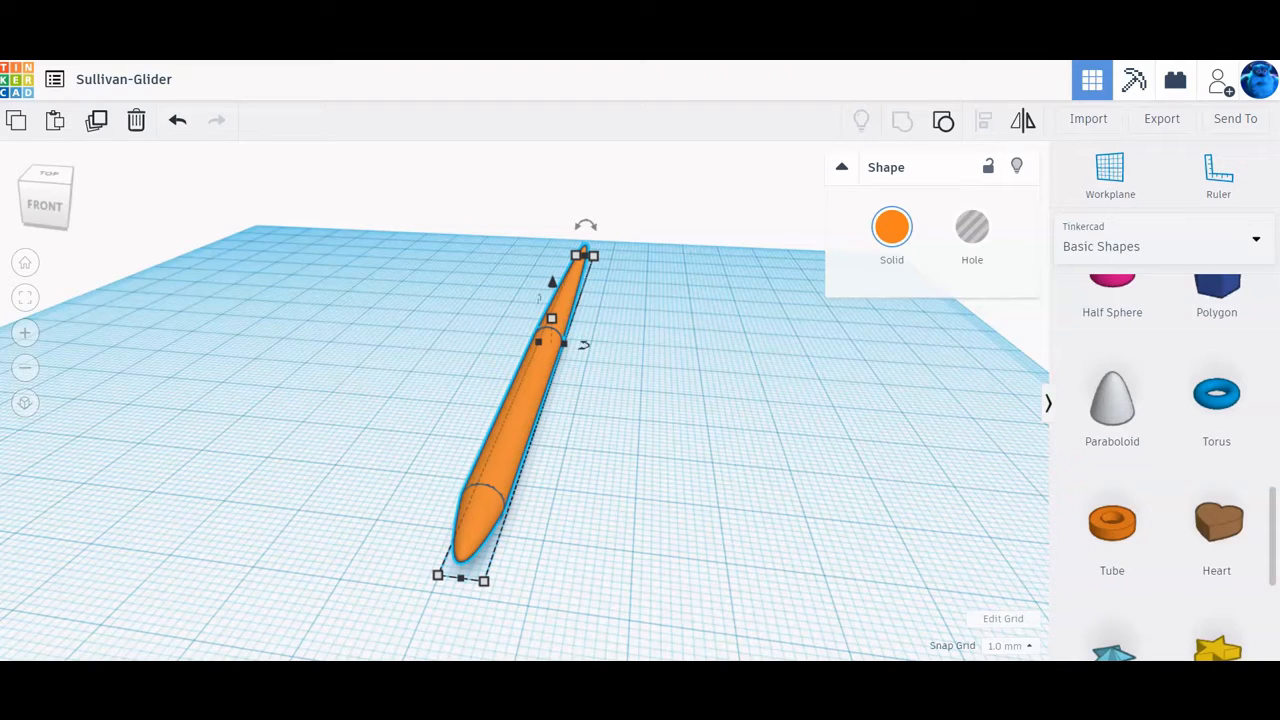
pyautogui.scroll(2, 1160, 463)
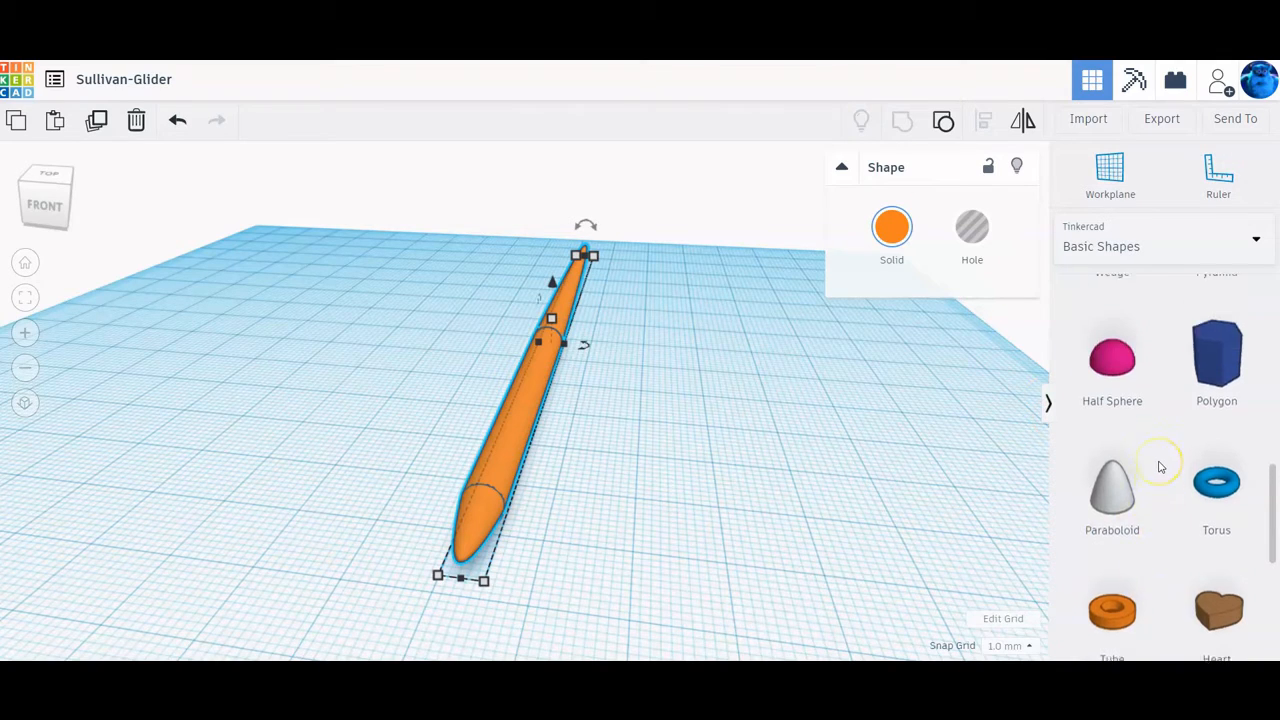
pyautogui.scroll(1, 1160, 465)
pyautogui.moveTo(1105, 462); pyautogui.dragTo(239, 375)
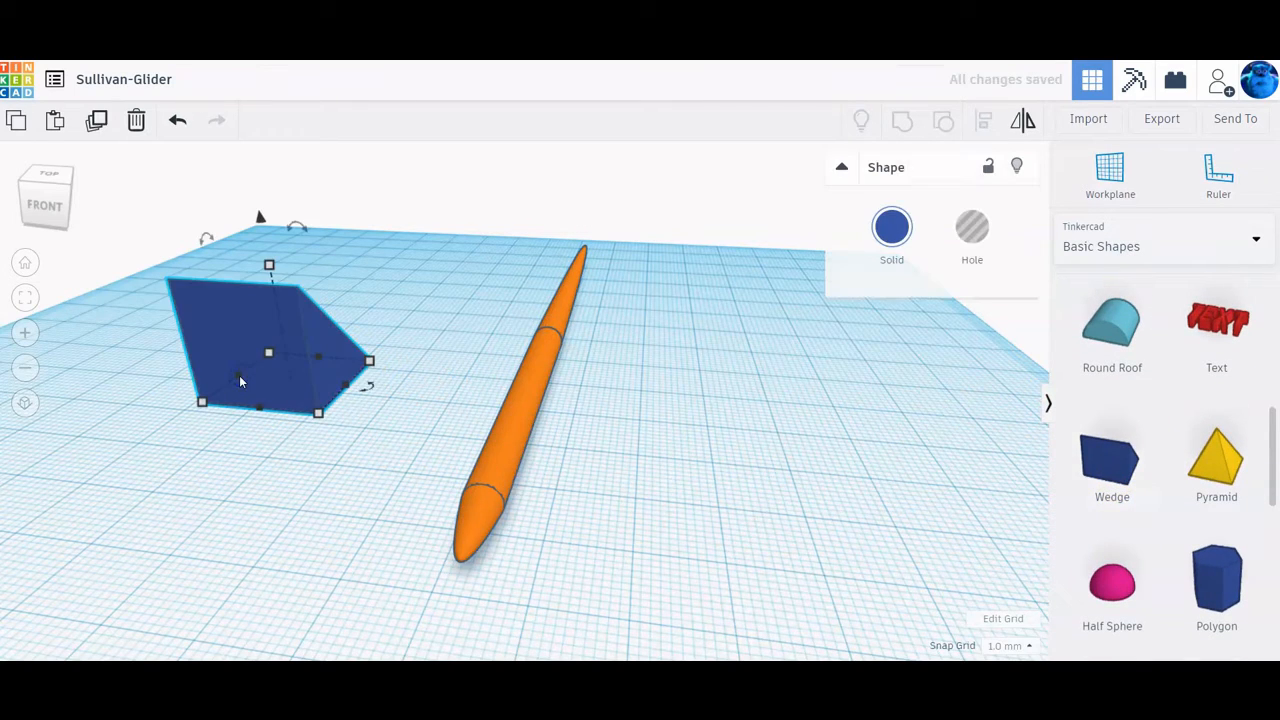
pyautogui.click(252, 376)
pyautogui.moveTo(313, 414)
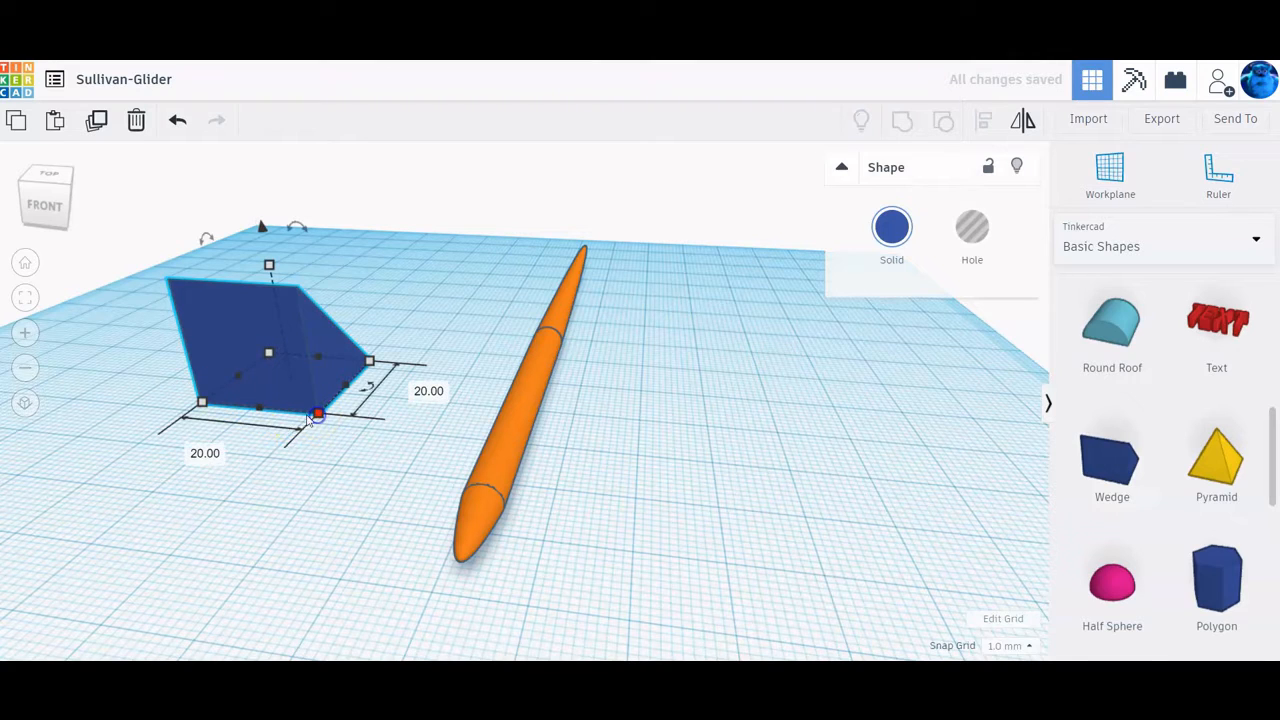
pyautogui.click(215, 459)
pyautogui.write('2')
pyautogui.press('Return')
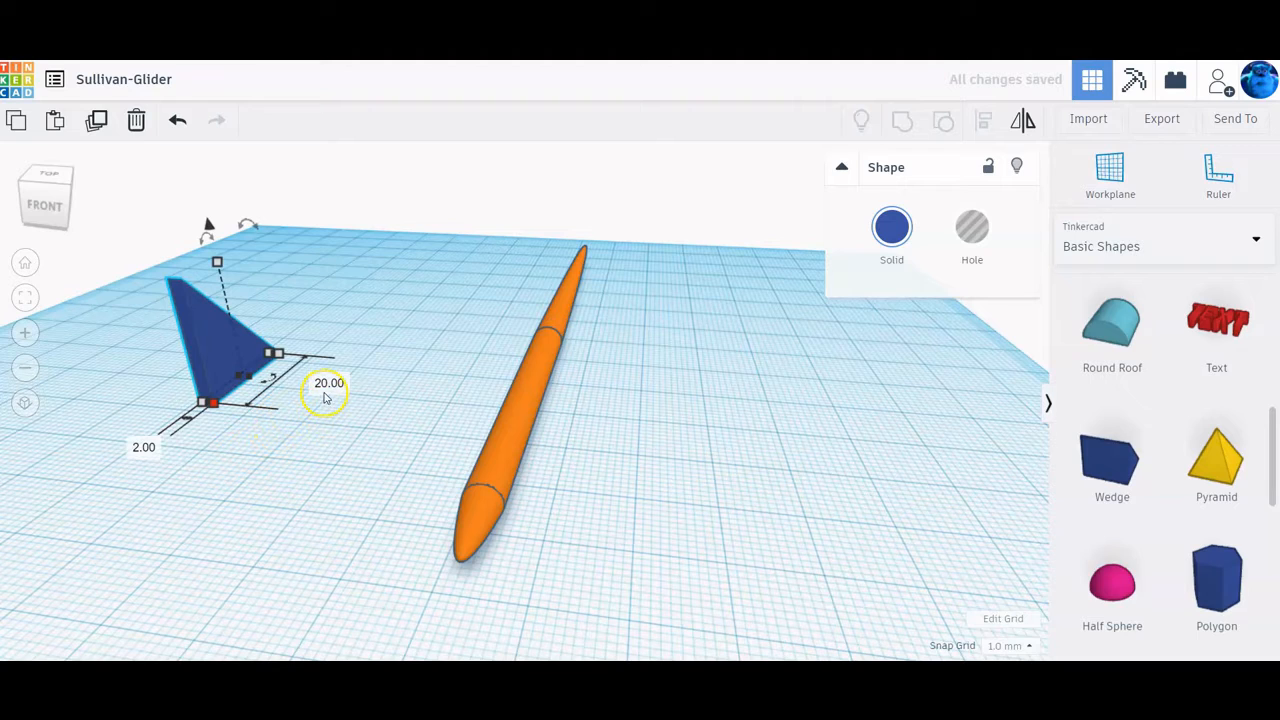
# Step: Mirror the thin wedge lengthwise so its upright edge faces the tail and its slope faces the nose
pyautogui.moveTo(216, 261)
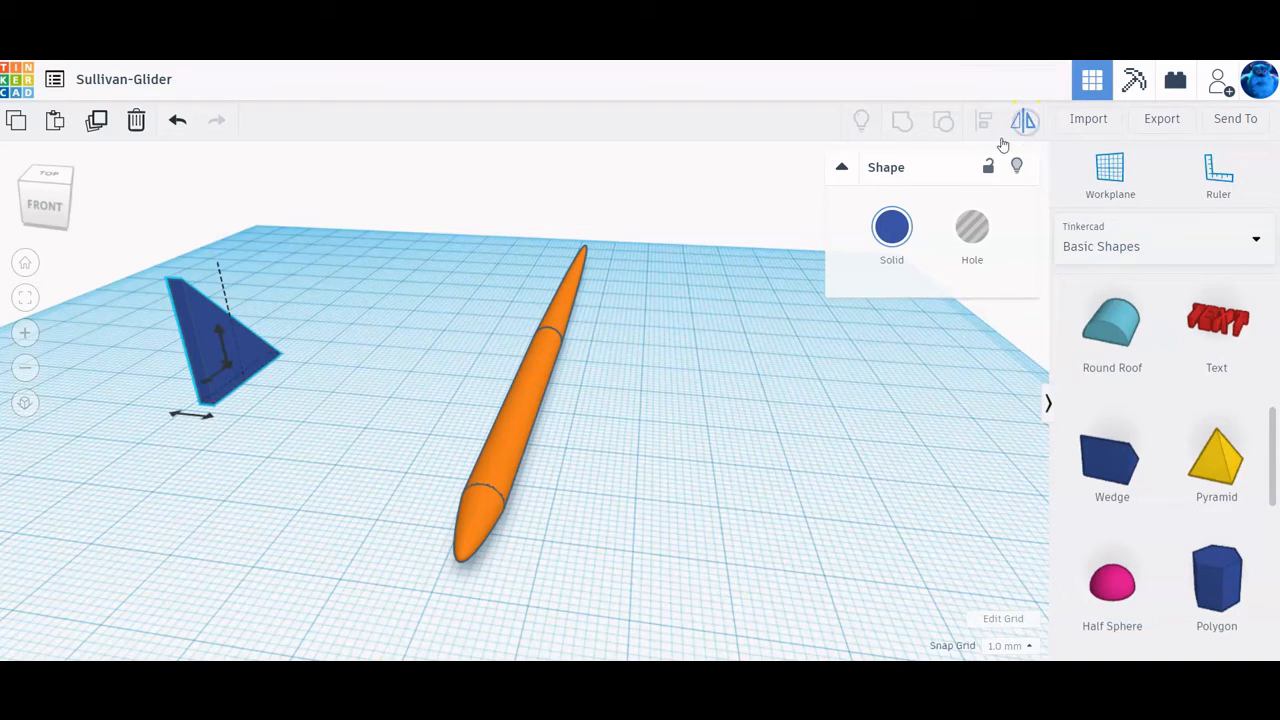
pyautogui.moveTo(280, 463); pyautogui.dragTo(371, 463, button='right')
pyautogui.press('f')
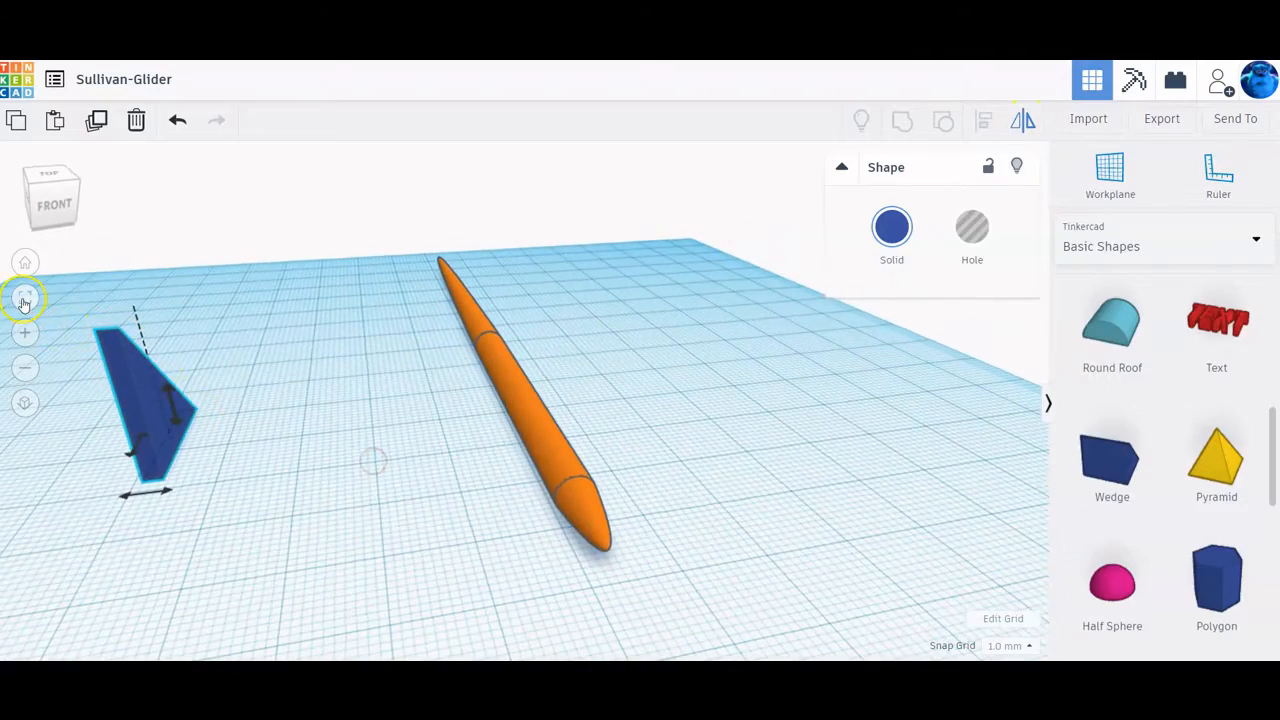
pyautogui.moveTo(525, 565); pyautogui.dragTo(591, 537, button='right')
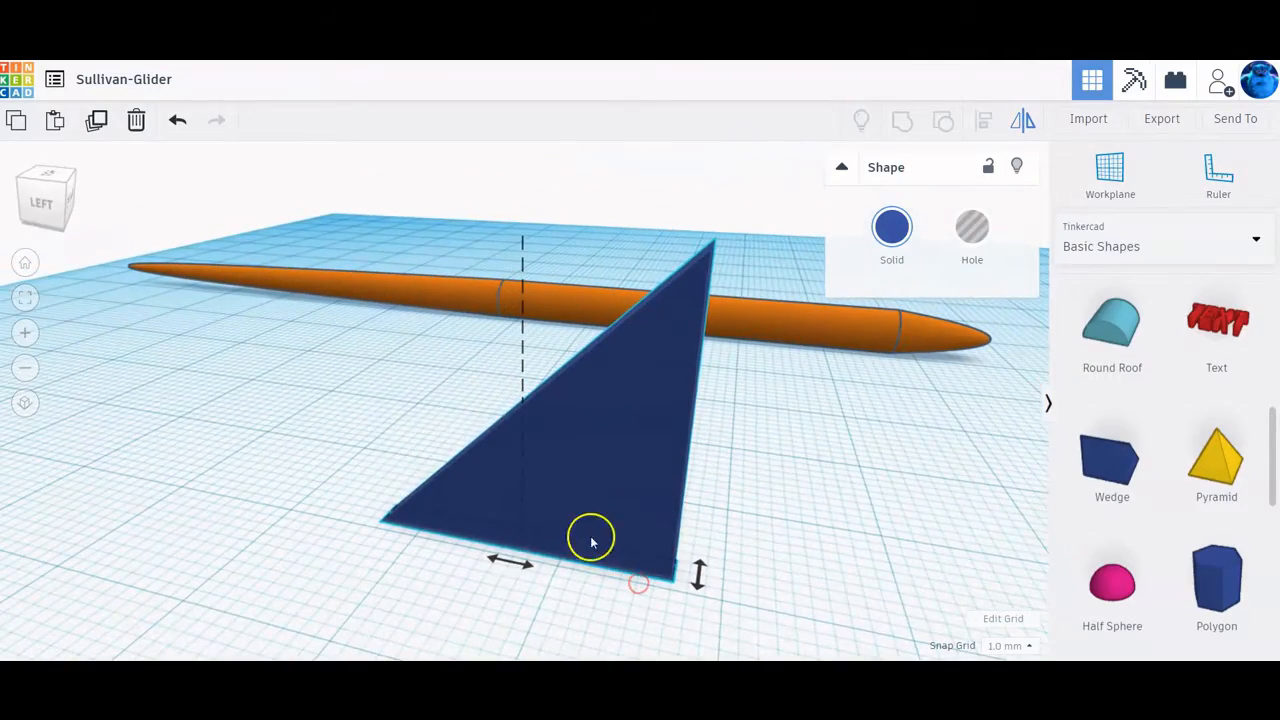
pyautogui.click(520, 567)
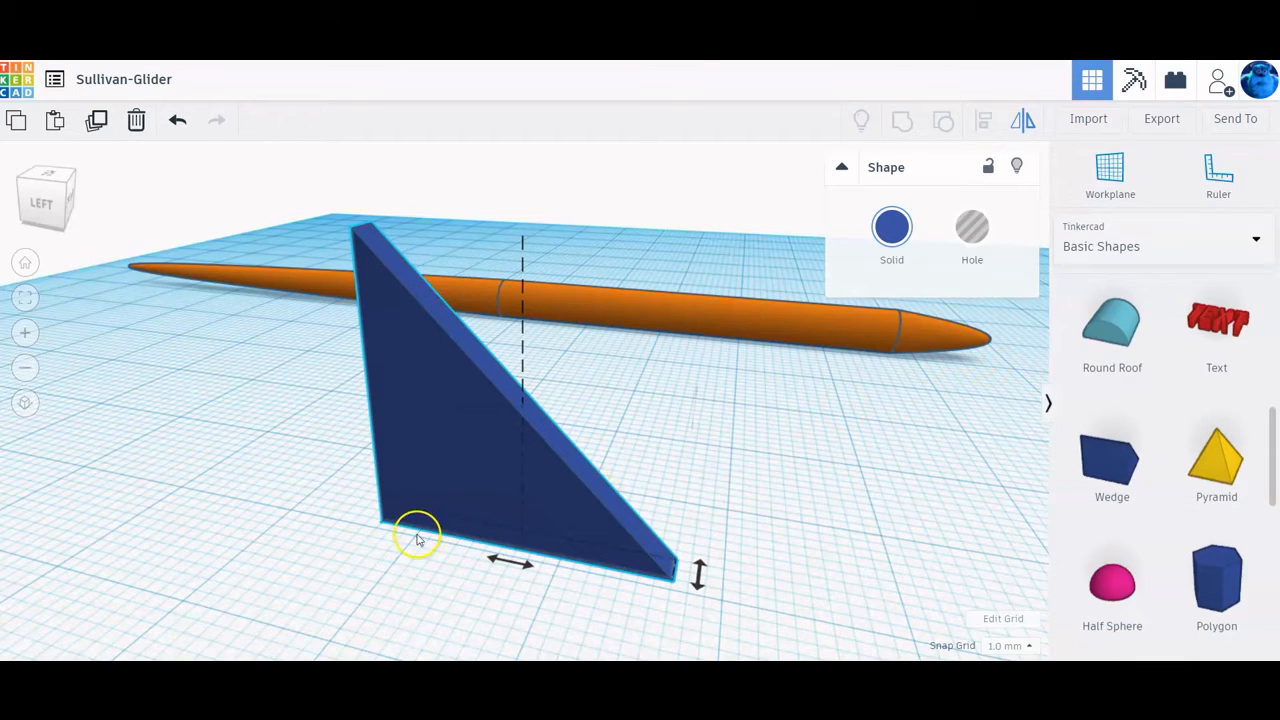
# Step: Align the wedge fin with the glider body, centred across its width and flush with the tail end
pyautogui.moveTo(323, 548); pyautogui.dragTo(643, 271)
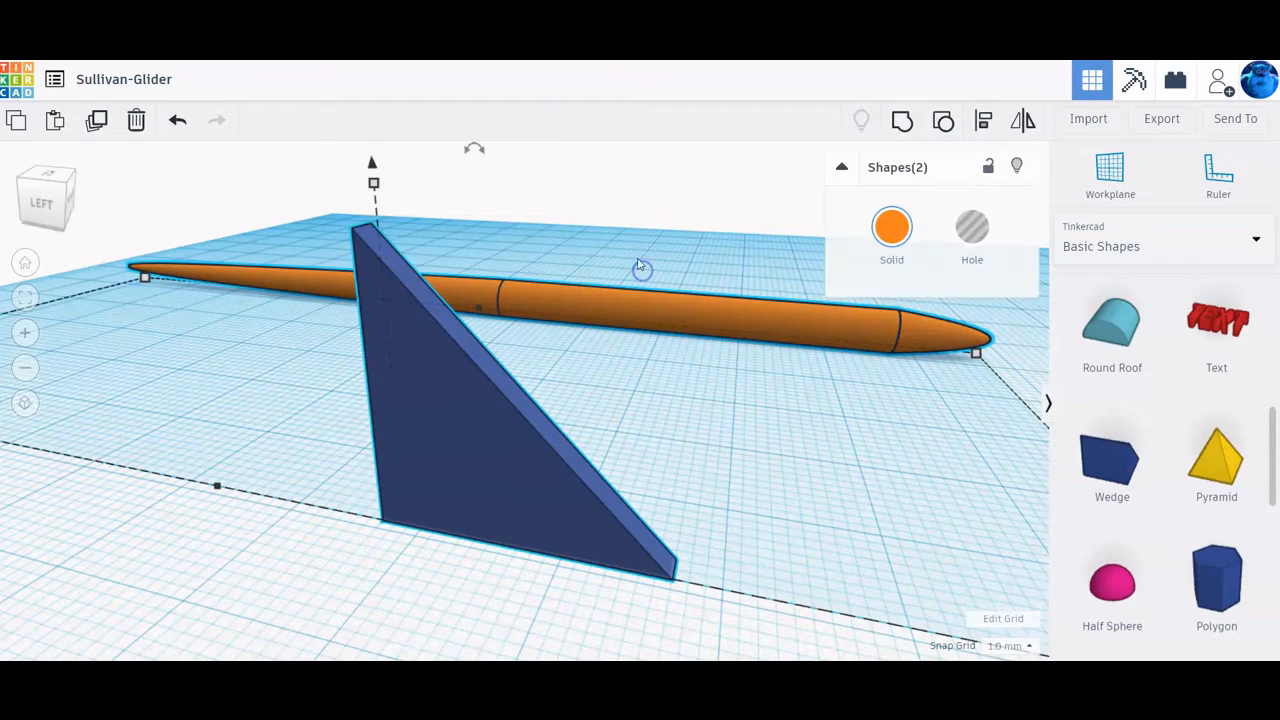
pyautogui.click(983, 120)
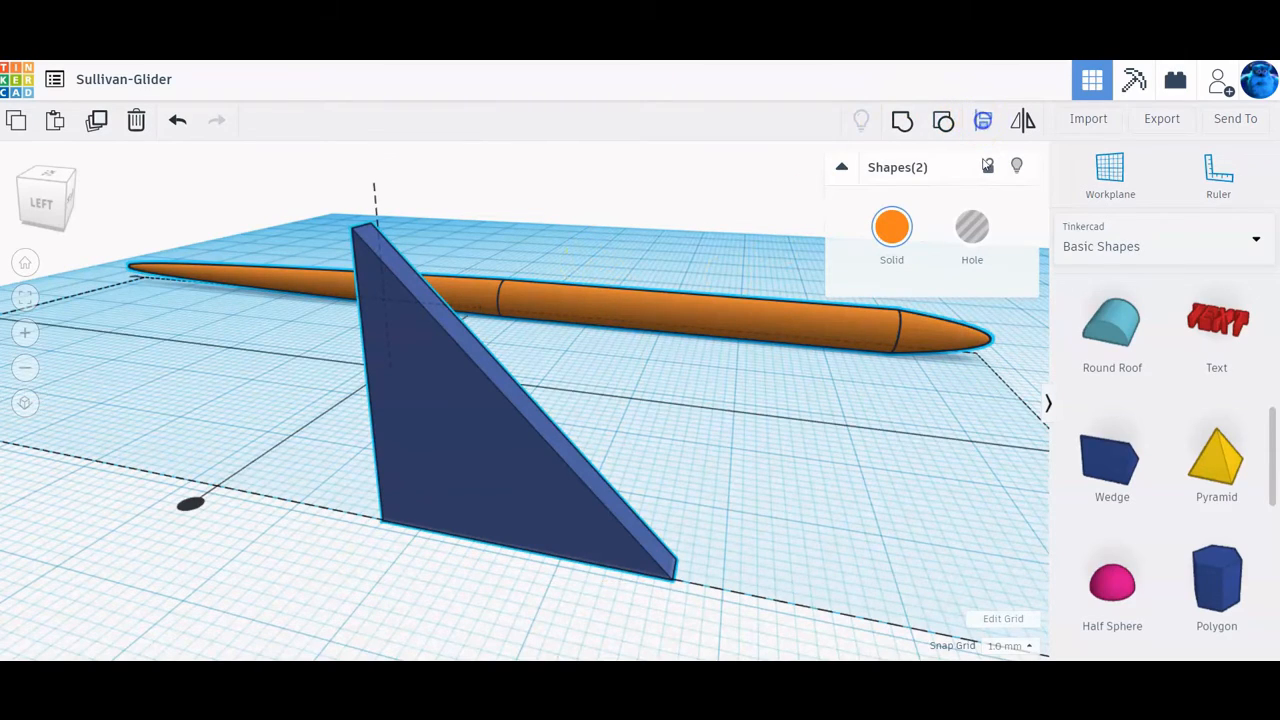
pyautogui.scroll(-1, 750, 339)
pyautogui.scroll(-3, 750, 339)
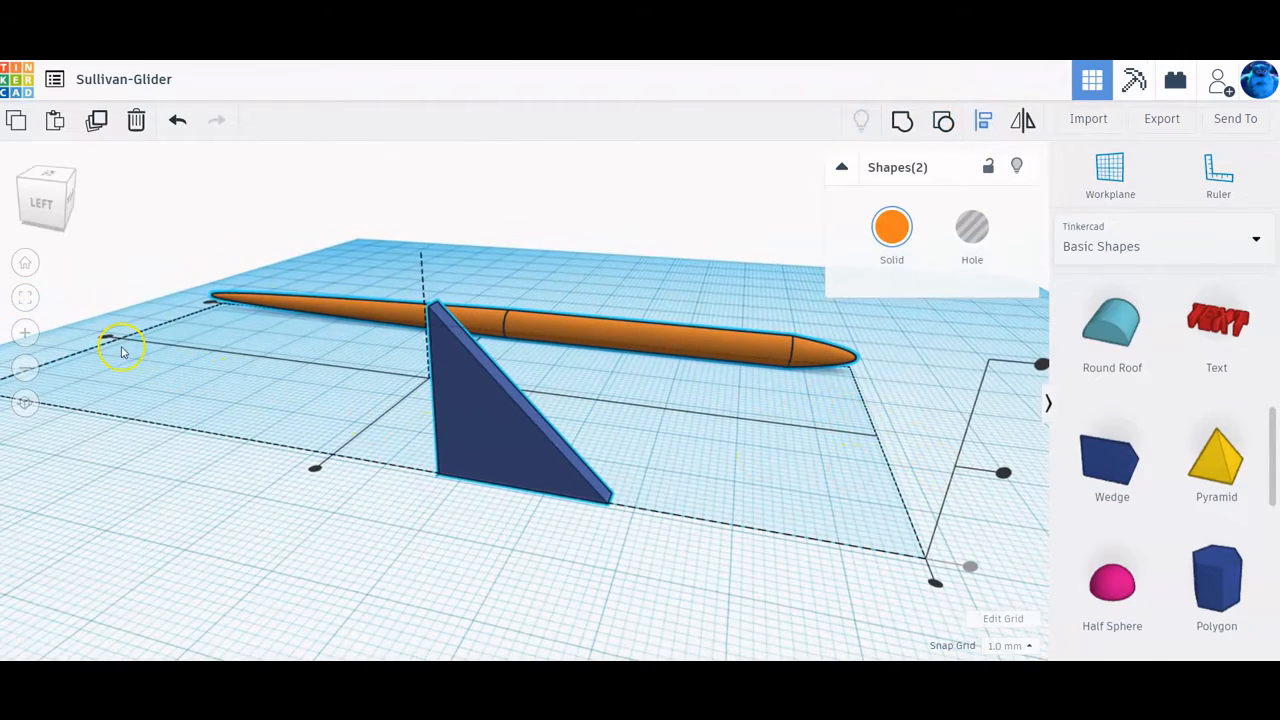
pyautogui.click(105, 337)
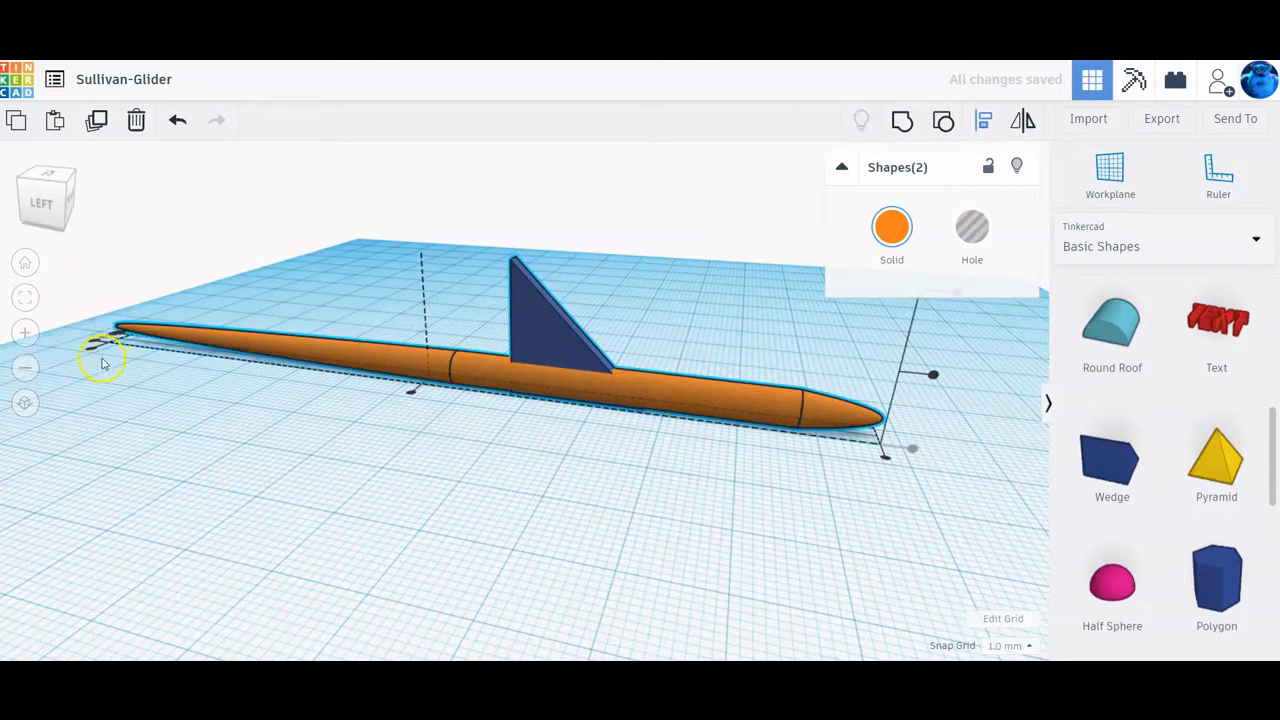
pyautogui.click(95, 348)
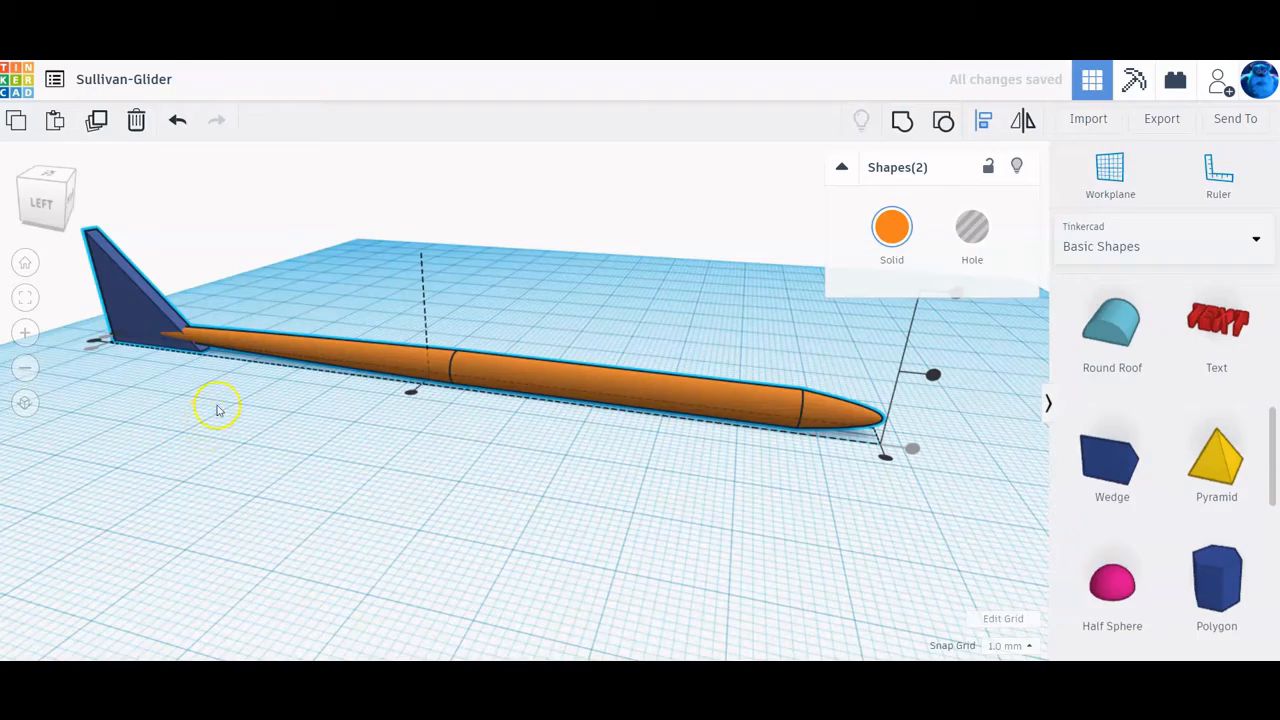
# Step: Raise the wedge fin about 3 mm until its base meets the top of the tail, and shift it 2 mm toward the nose
pyautogui.moveTo(189, 366); pyautogui.dragTo(98, 381, button='right')
pyautogui.click(26, 295)
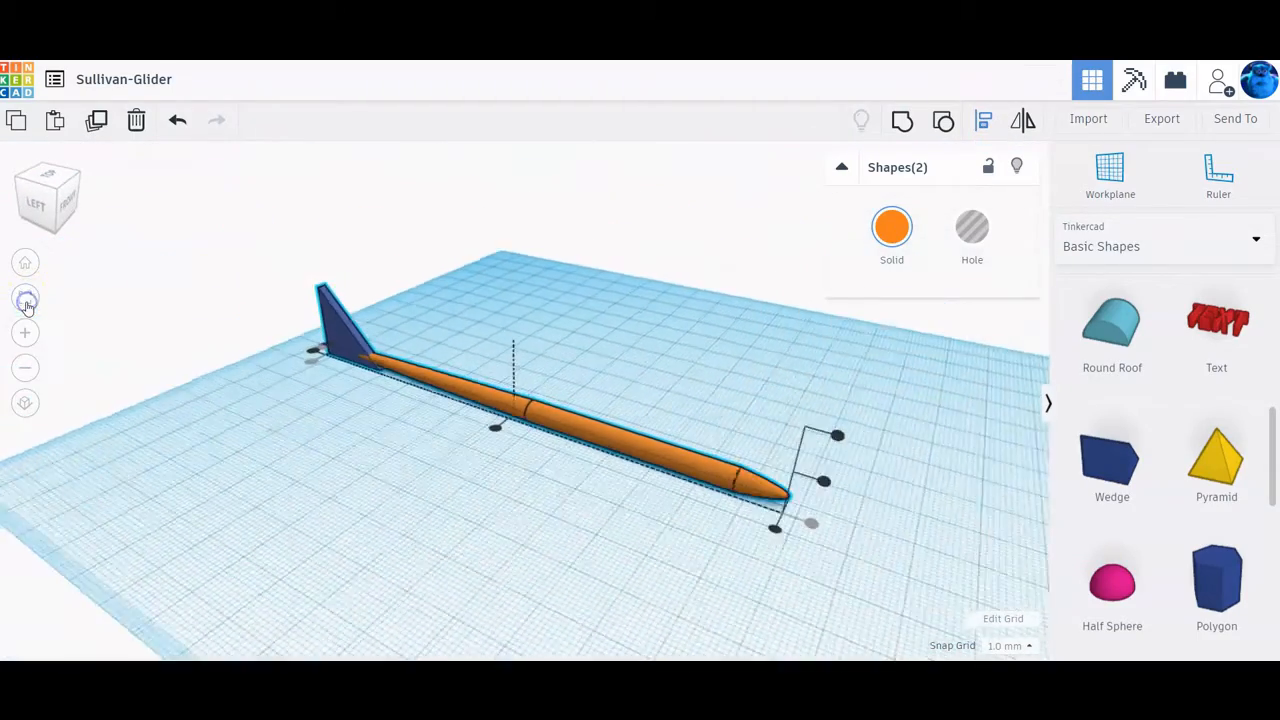
pyautogui.click(397, 431)
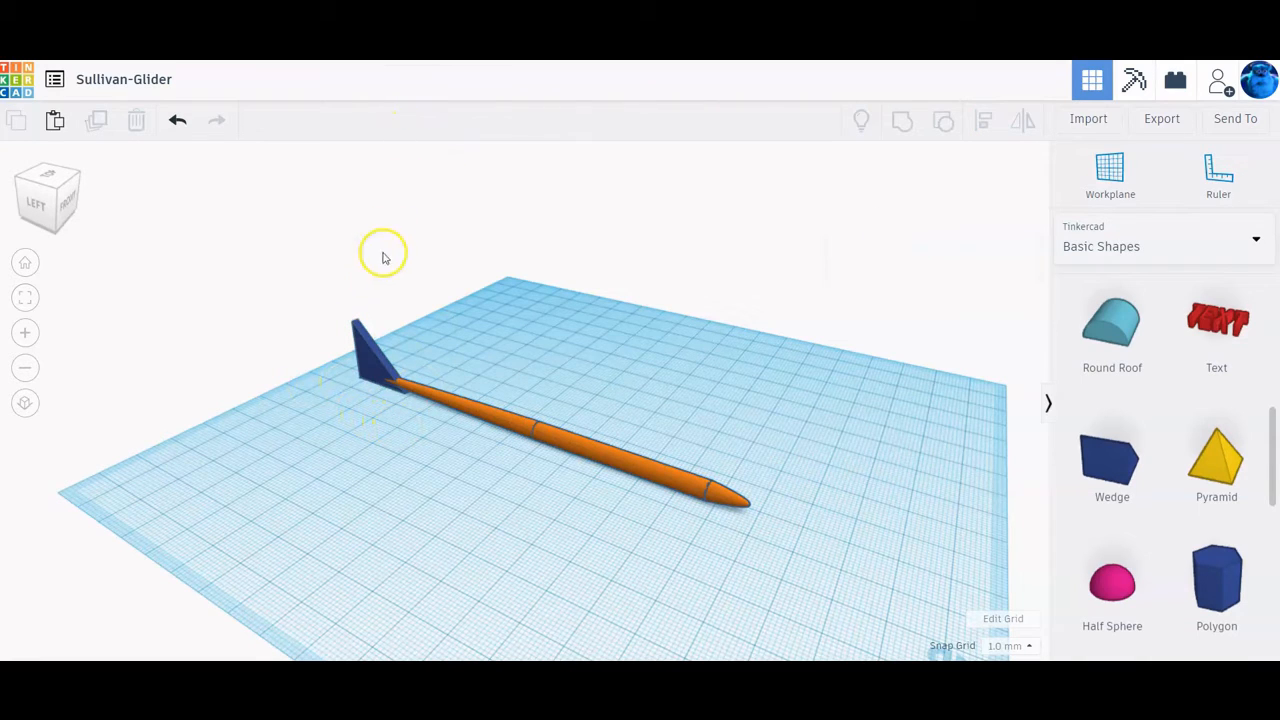
pyautogui.scroll(5, 371, 386)
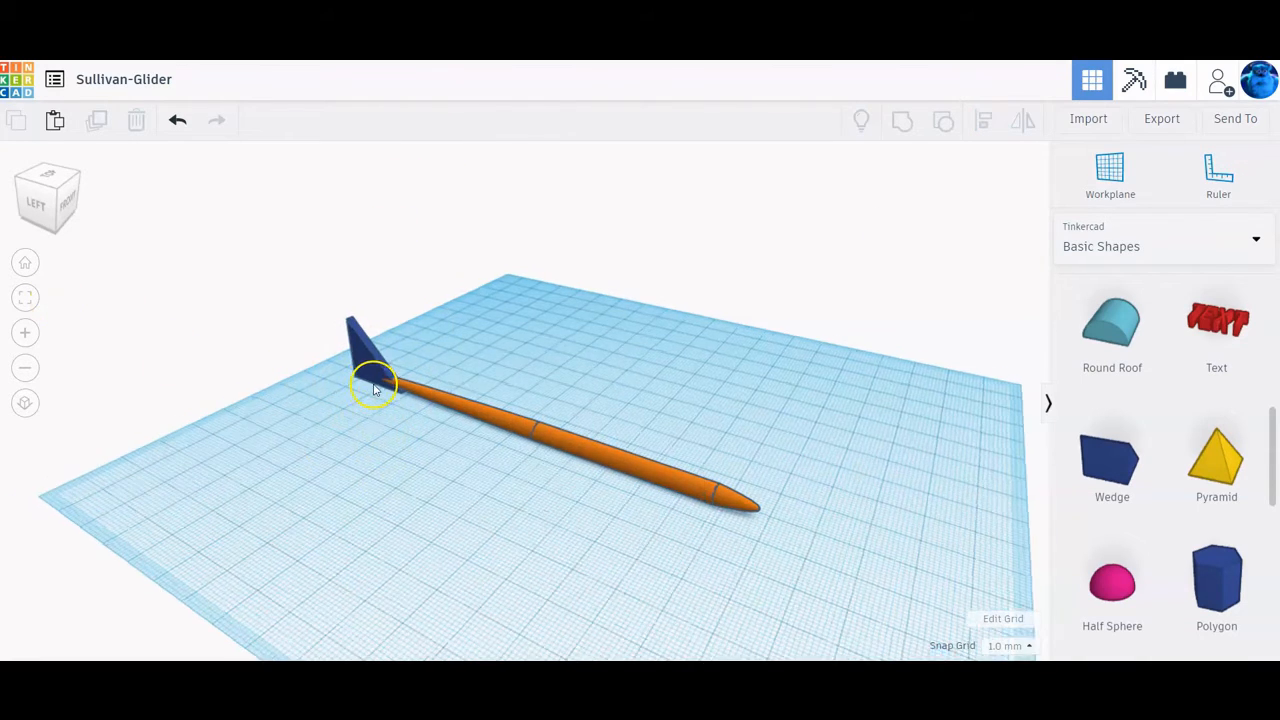
pyautogui.click(287, 352)
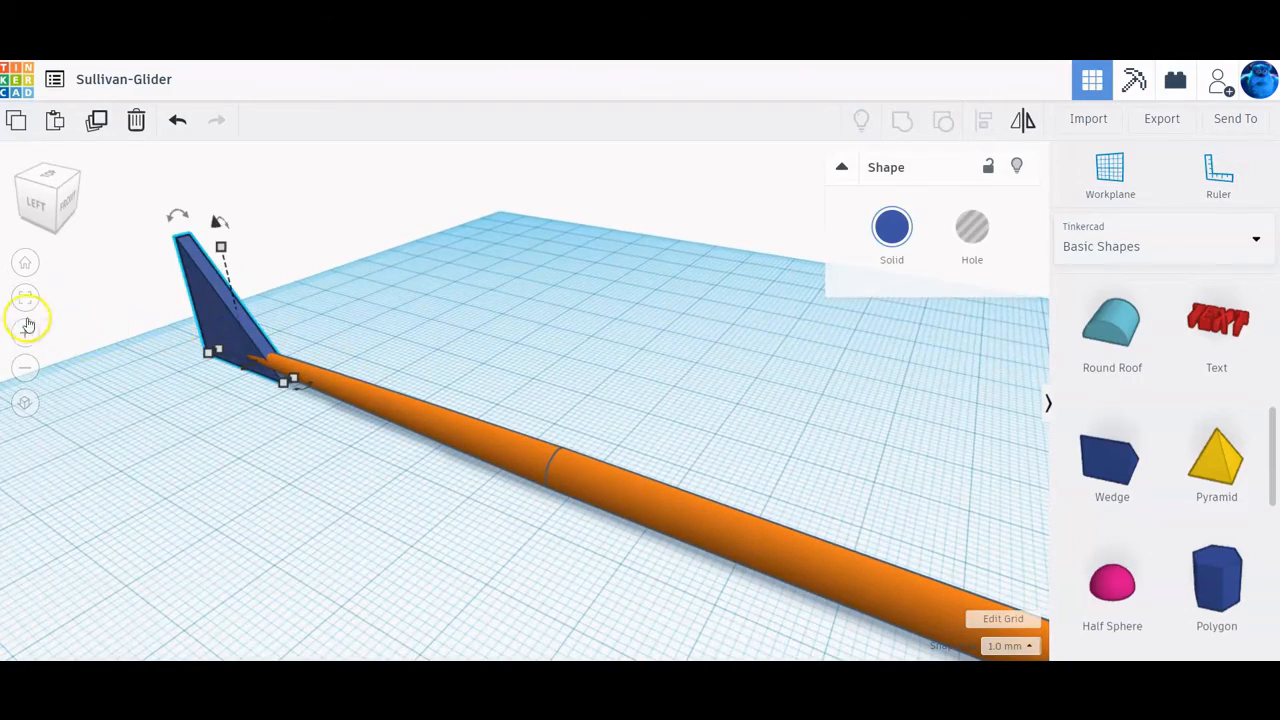
pyautogui.click(25, 297)
pyautogui.moveTo(424, 490); pyautogui.dragTo(487, 441, button='right')
pyautogui.click(700, 580)
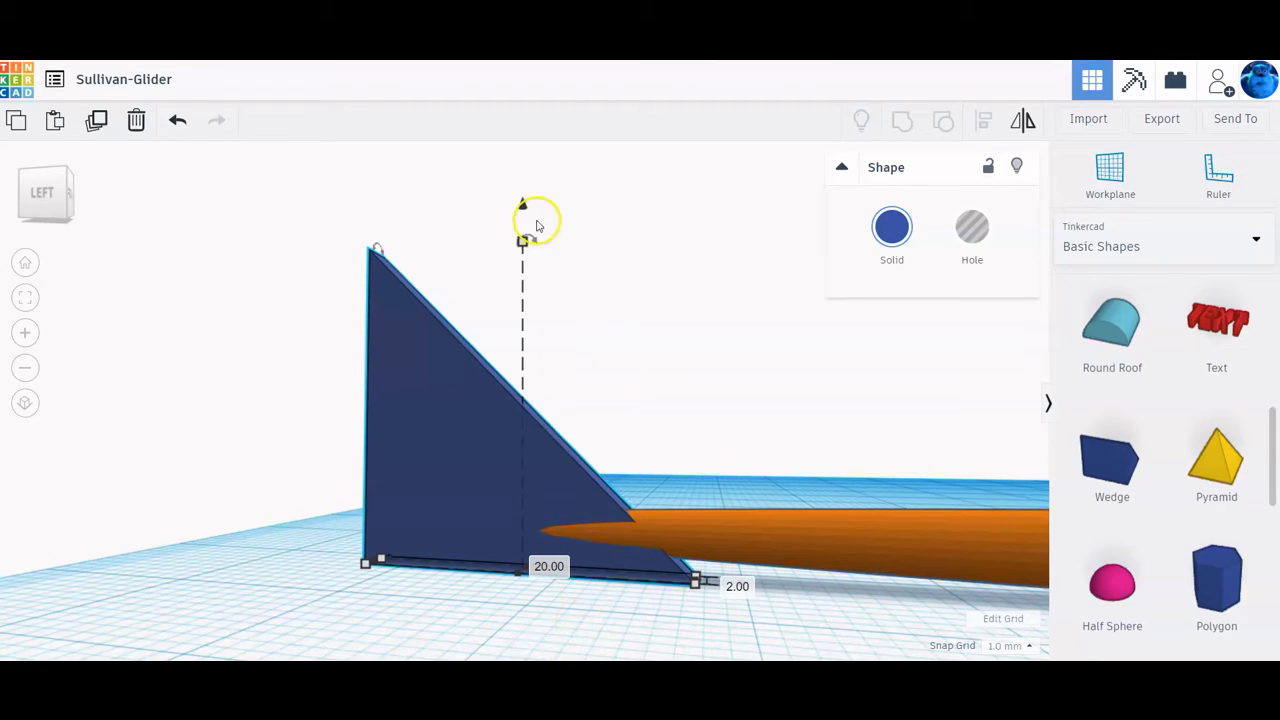
pyautogui.moveTo(522, 205); pyautogui.dragTo(523, 167)
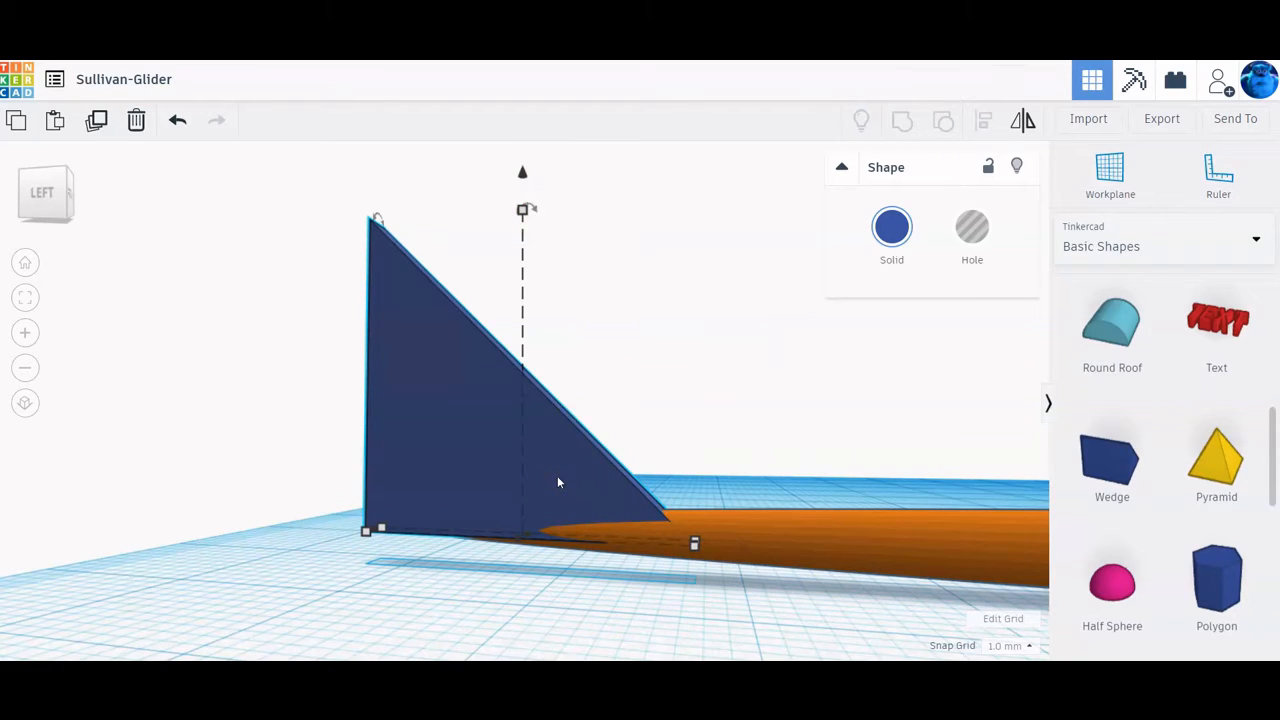
pyautogui.press('Right')
pyautogui.press('Right')
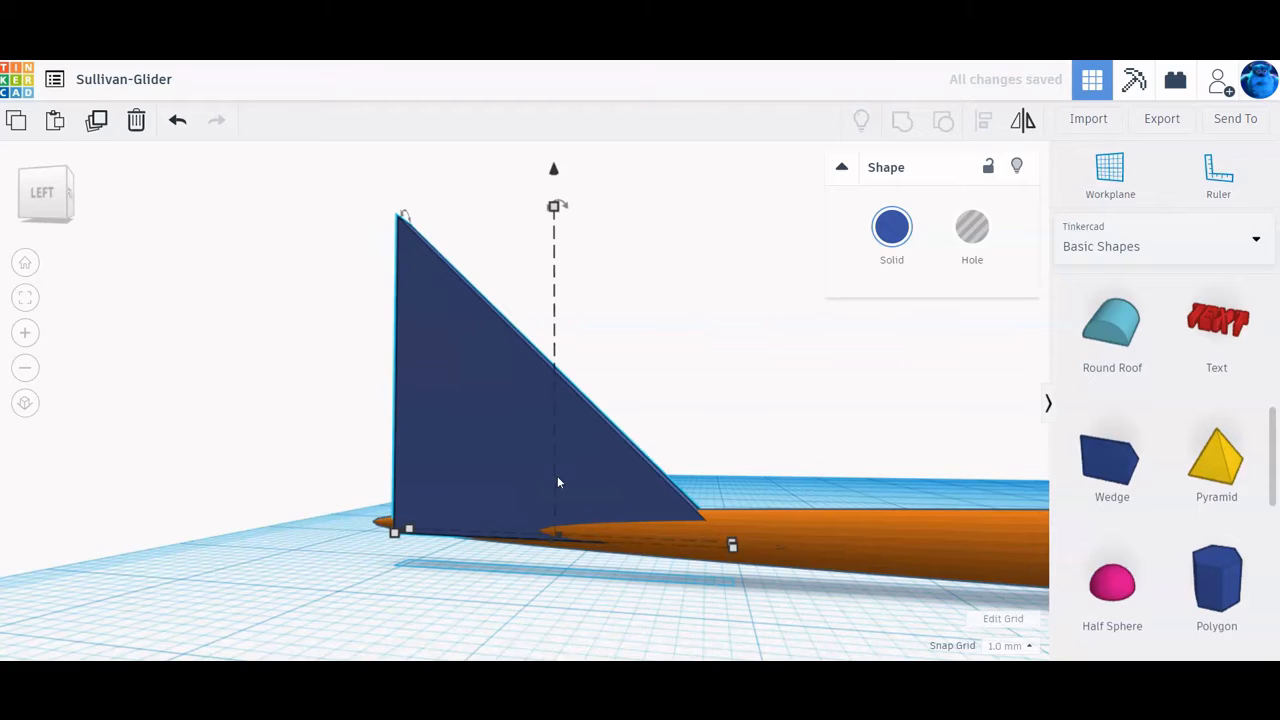
pyautogui.hotkey('ctrl', 'Up')
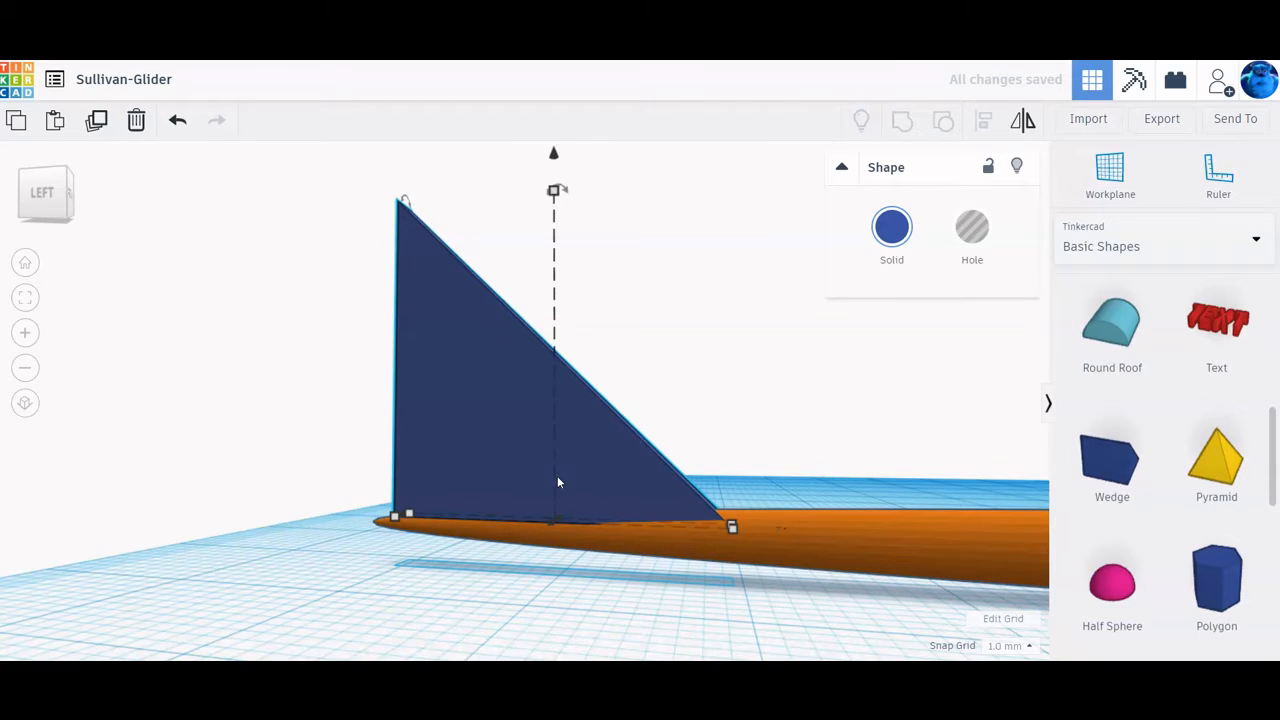
# Step: Group the raised tail fin with the glider body into one solid
pyautogui.moveTo(554, 503); pyautogui.dragTo(307, 566, button='right')
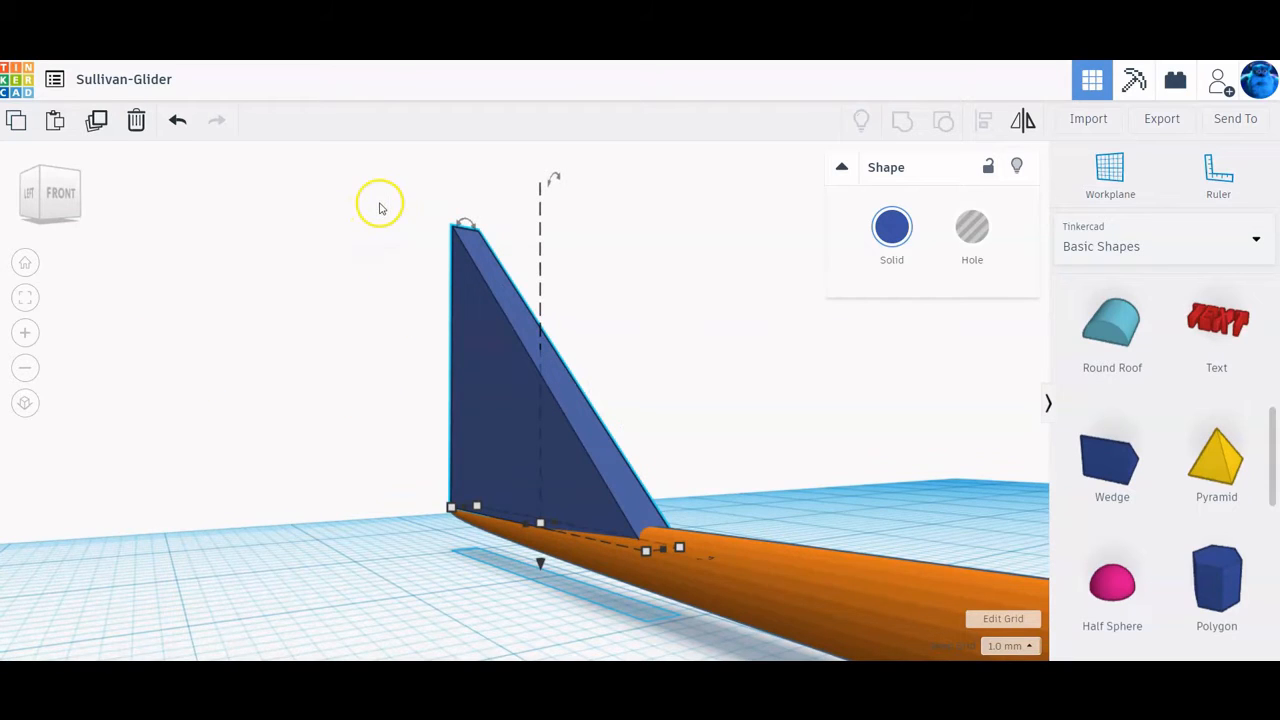
pyautogui.moveTo(379, 203); pyautogui.dragTo(735, 603)
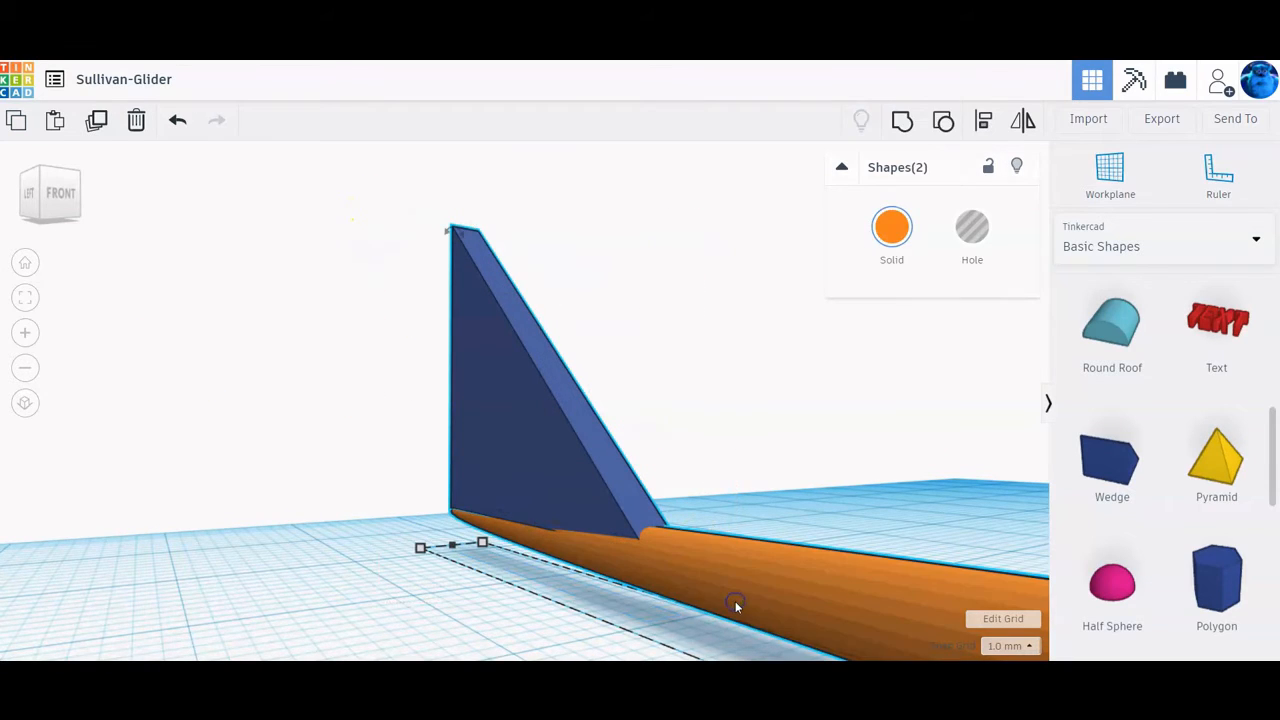
pyautogui.click(901, 125)
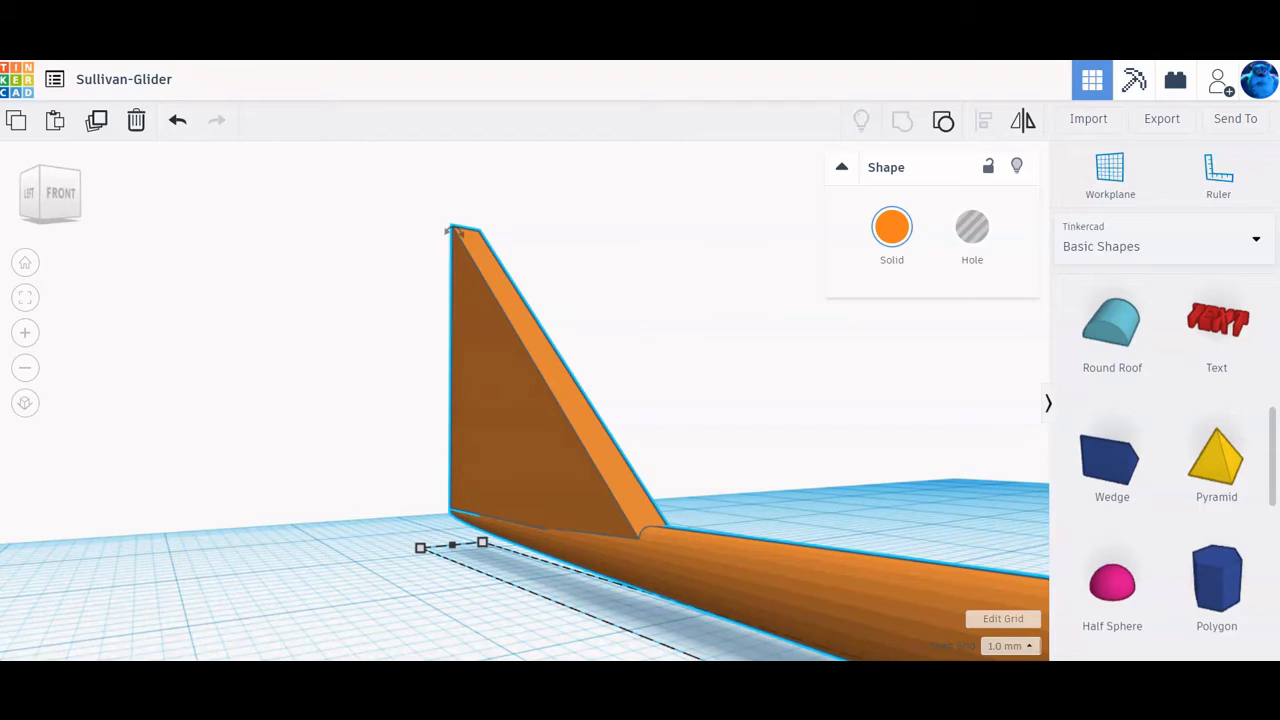
# Step: Add a solid box from the basic shapes on the workplane beside the glider's front half
pyautogui.click(27, 300)
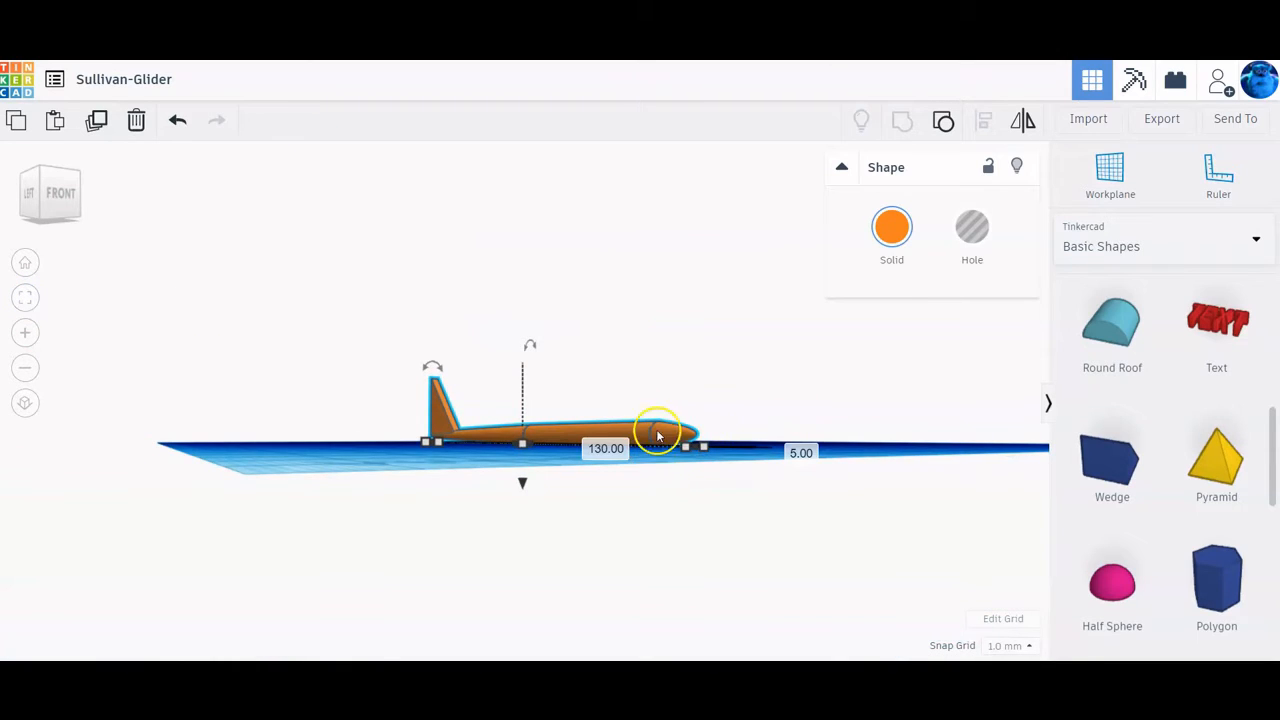
pyautogui.moveTo(509, 423); pyautogui.dragTo(480, 506, button='right')
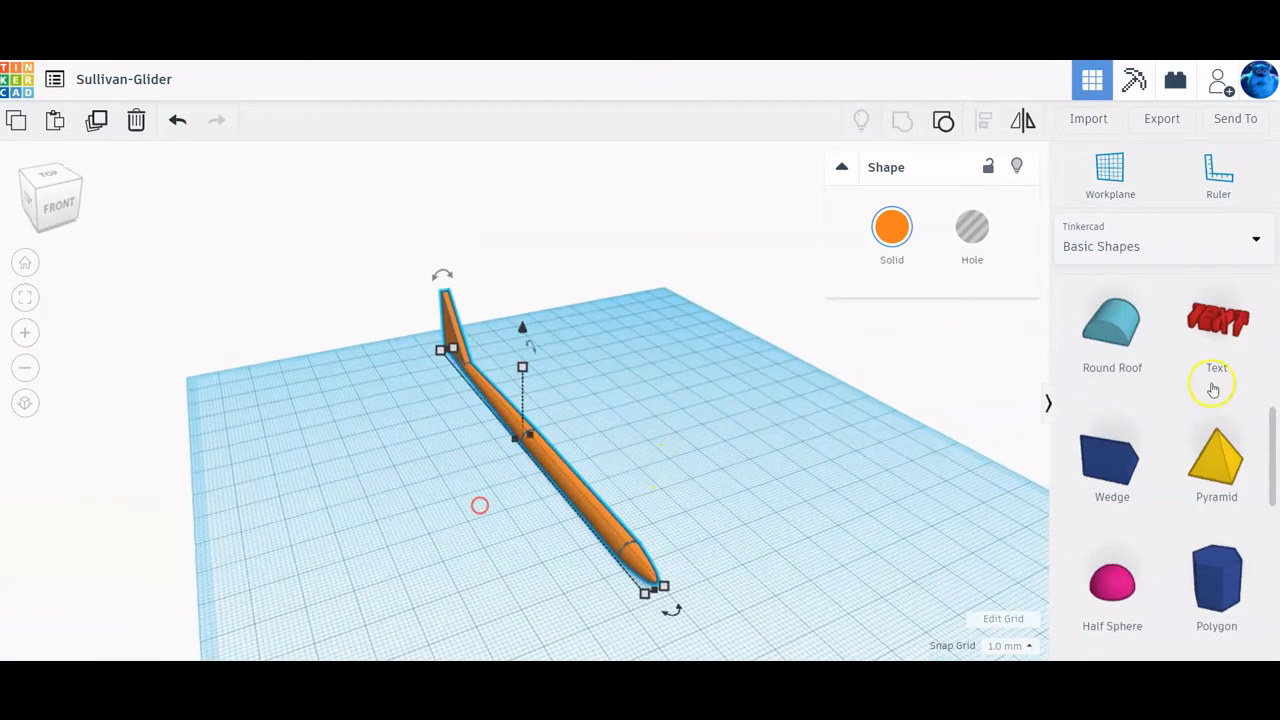
pyautogui.scroll(5, 1203, 443)
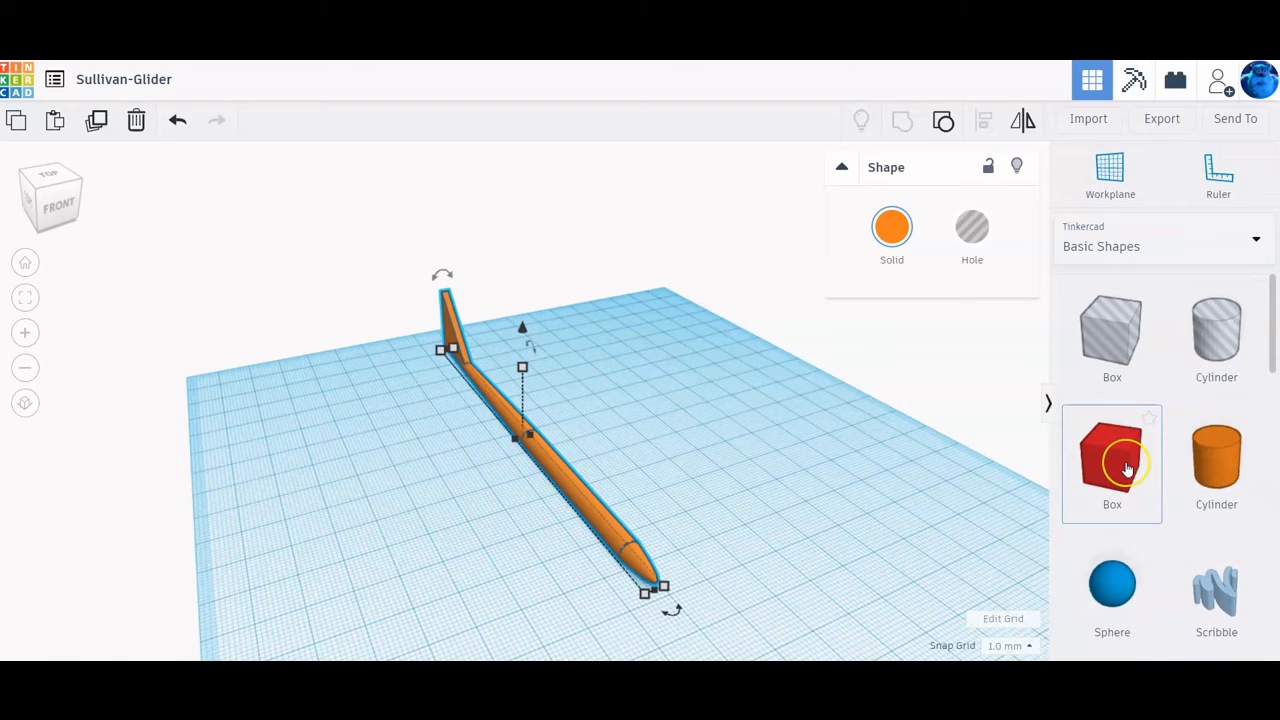
pyautogui.moveTo(1118, 468); pyautogui.dragTo(745, 474)
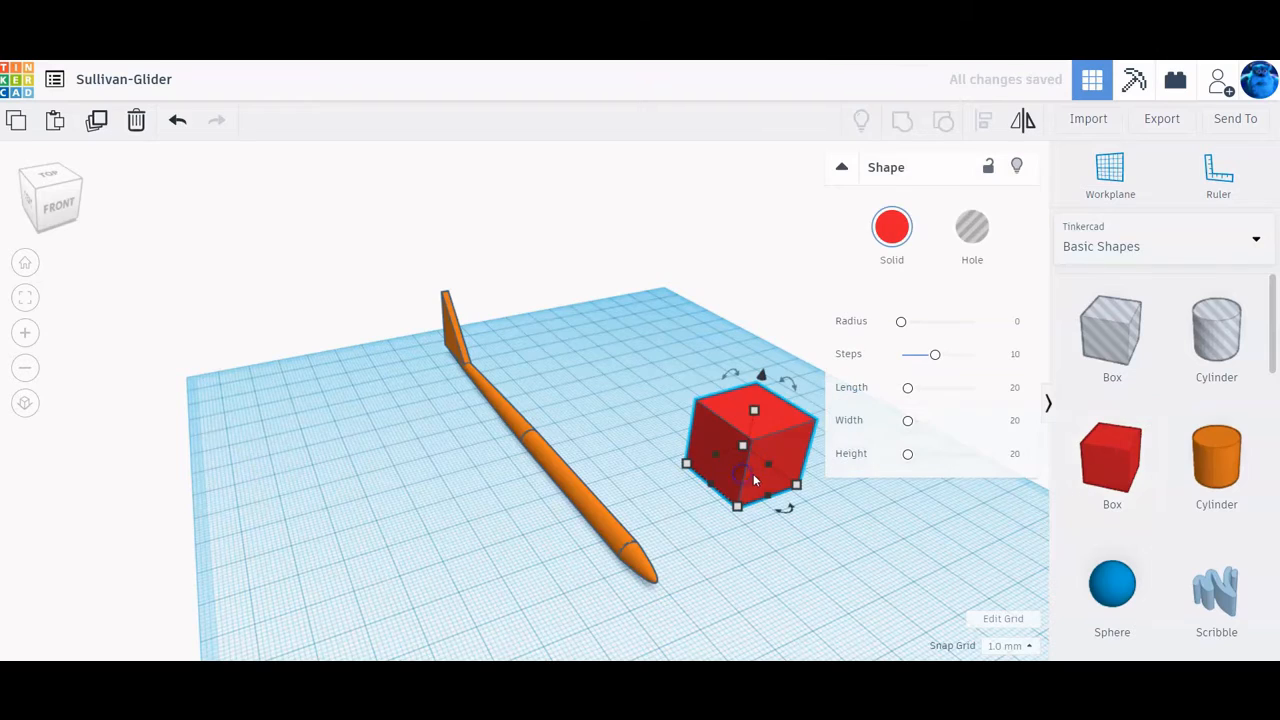
# Step: Try a 2 mm width on the box across the glider's direction, and restore it to 20 mm
pyautogui.moveTo(737, 508)
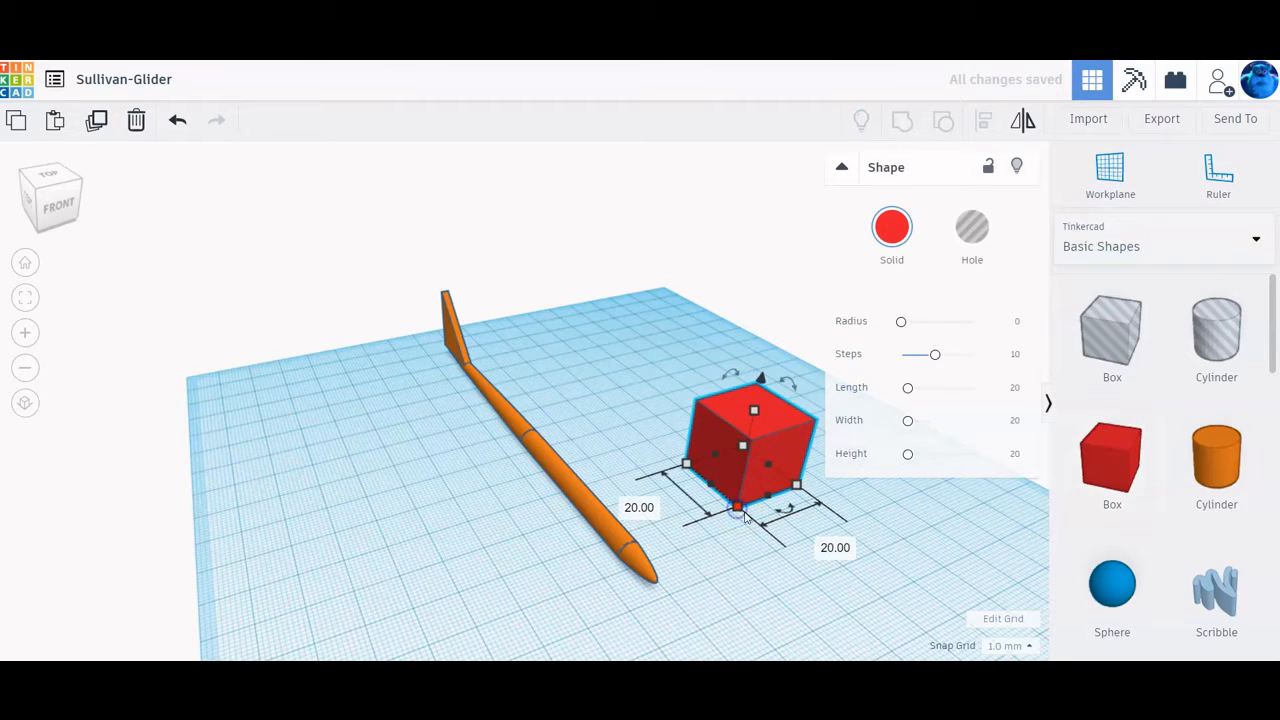
pyautogui.click(836, 548)
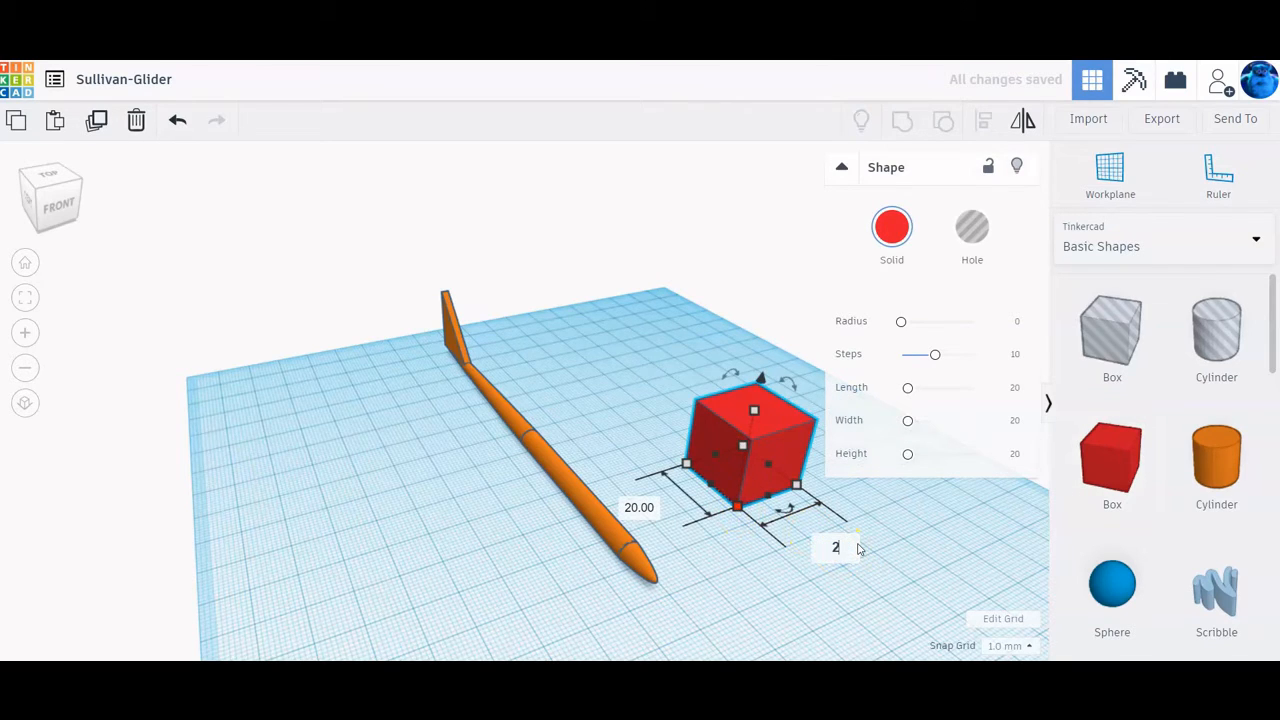
pyautogui.write('2')
pyautogui.press('Return')
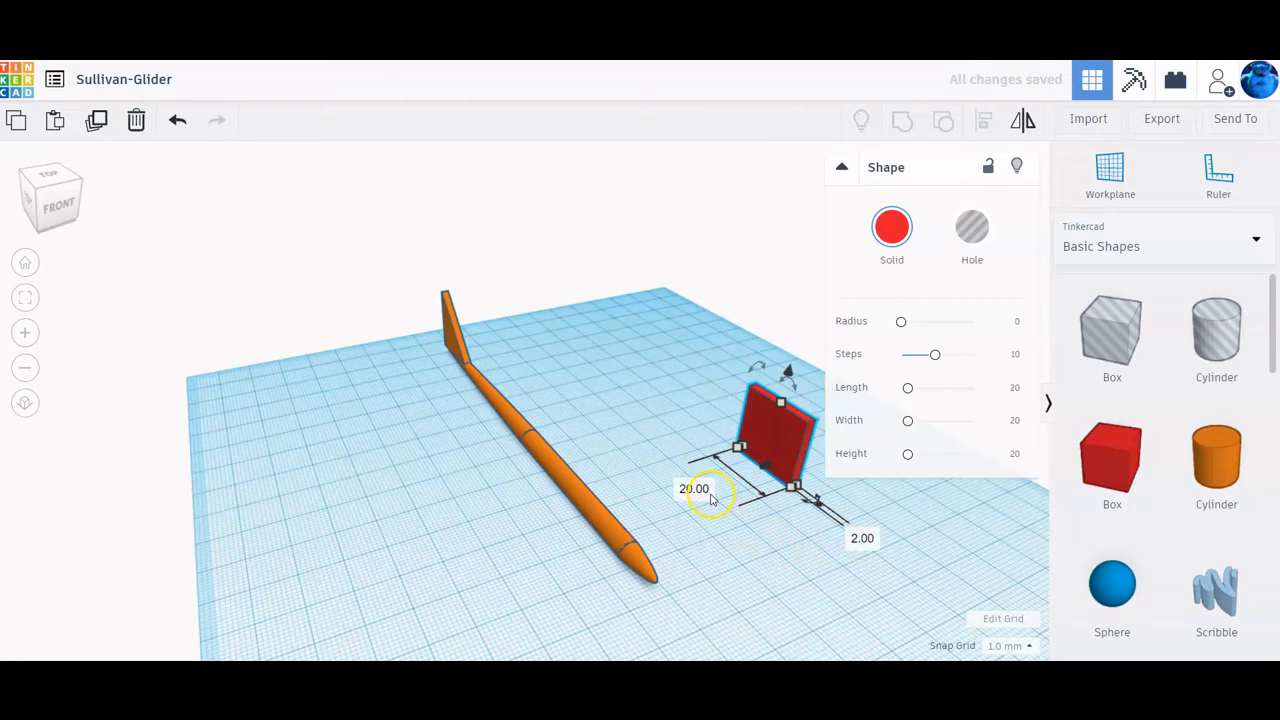
pyautogui.click(862, 540)
pyautogui.write('20')
pyautogui.press('Return')
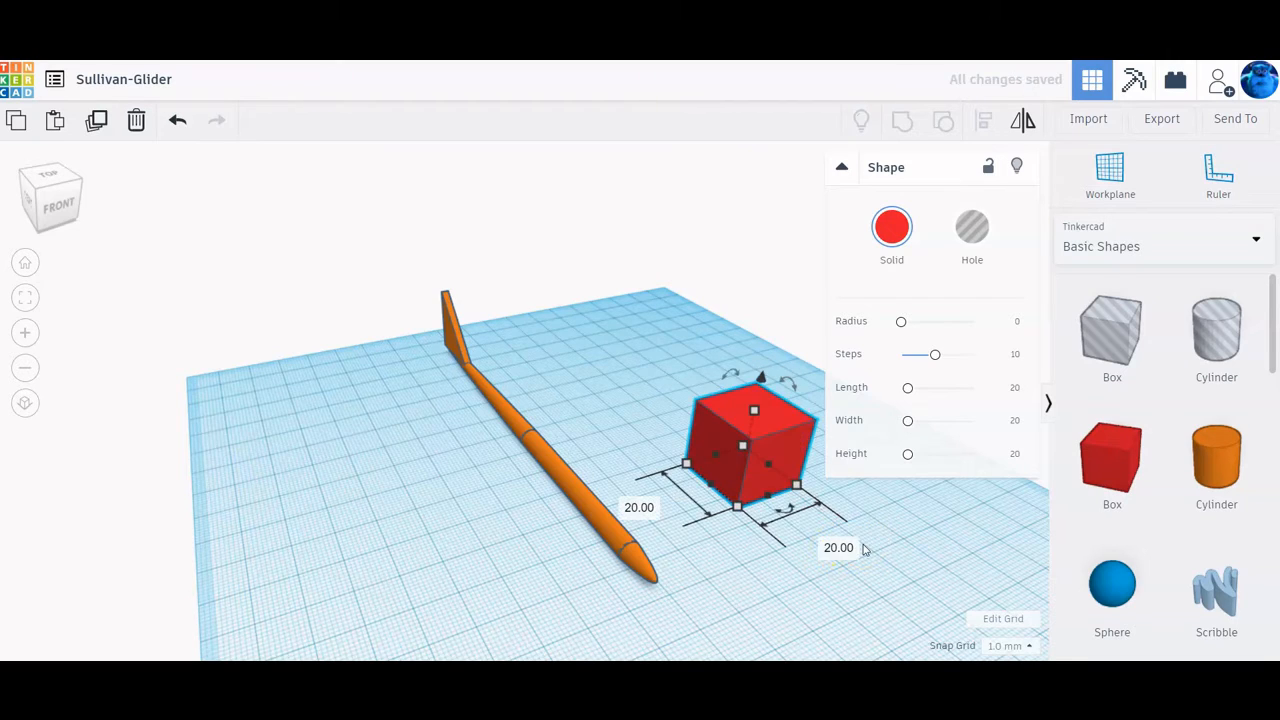
# Step: Set the box's dimension along the glider's length to 2 mm and tilt the thin plate 45° with its upper edge toward the nose
pyautogui.click(638, 508)
pyautogui.press('Return')
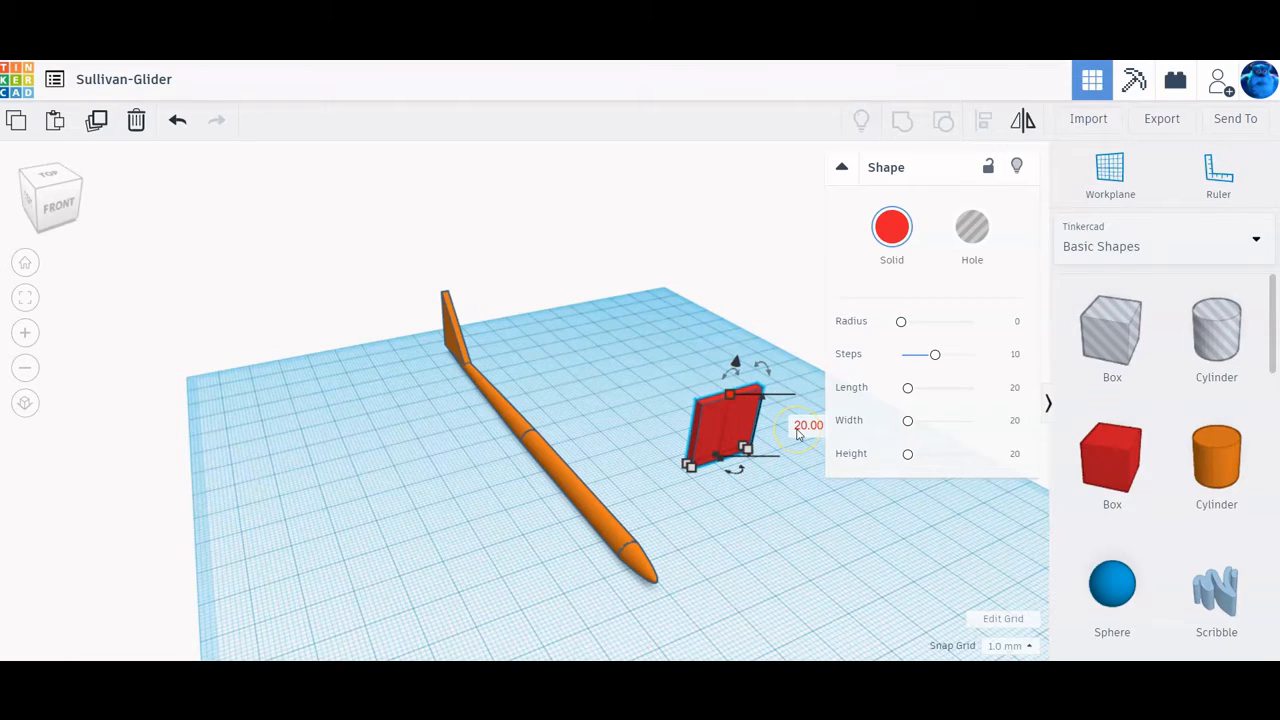
pyautogui.moveTo(789, 525); pyautogui.dragTo(863, 531, button='right')
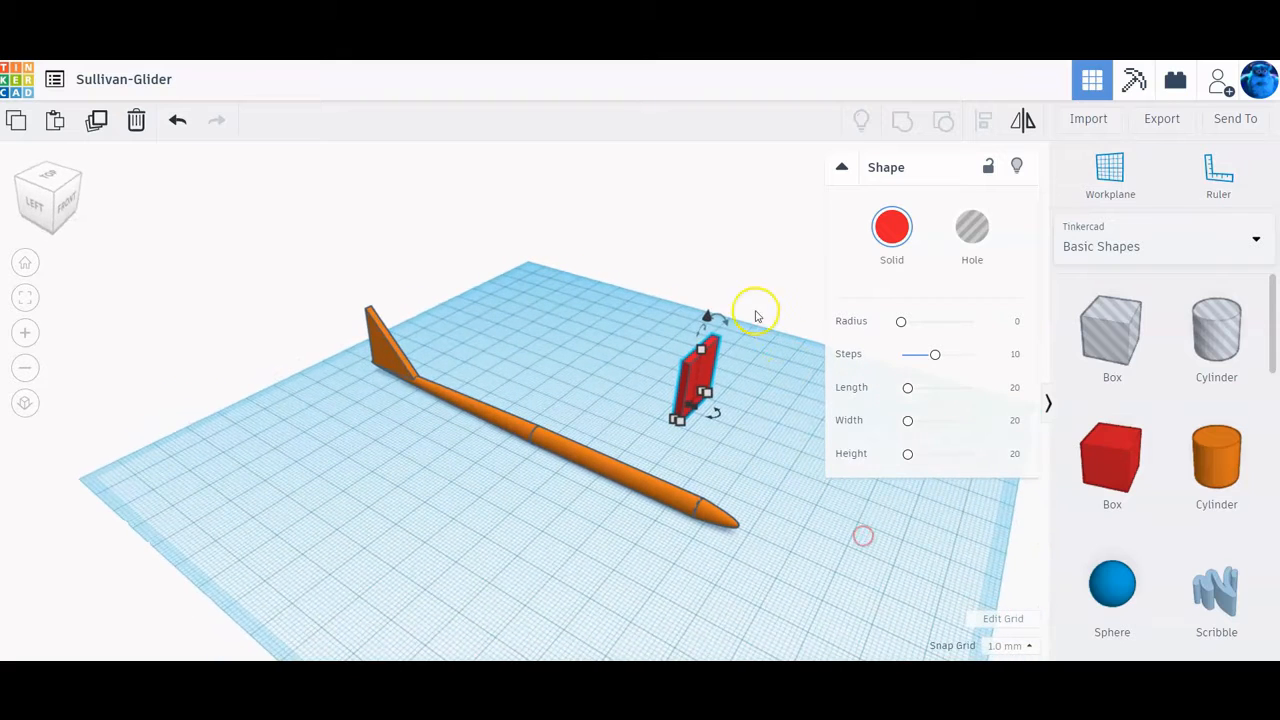
pyautogui.click(727, 325)
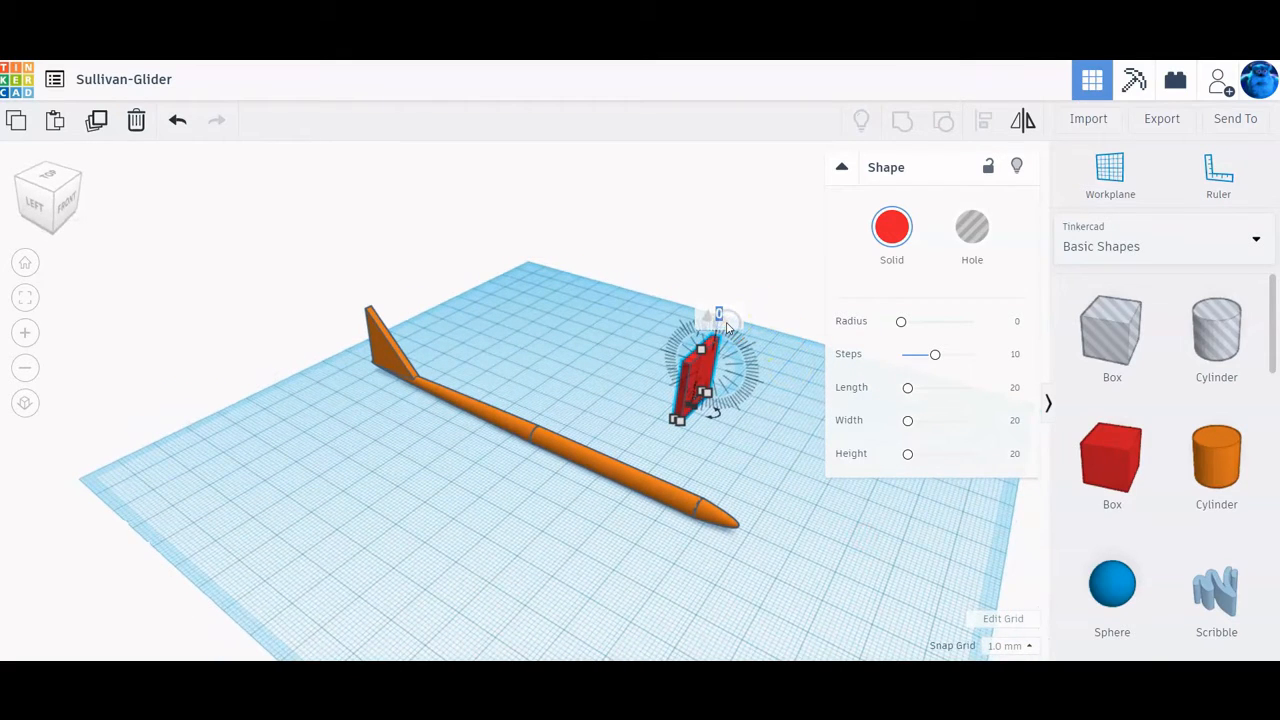
pyautogui.moveTo(727, 325); pyautogui.dragTo(754, 337)
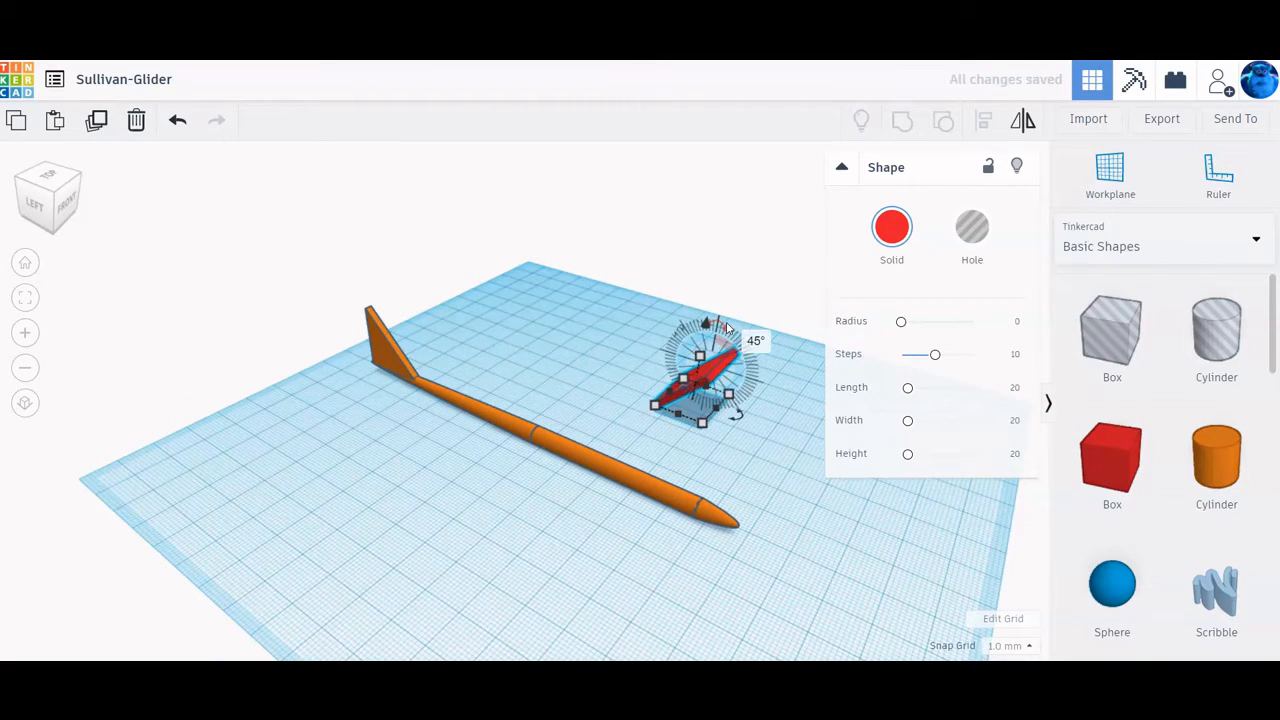
pyautogui.click(751, 381)
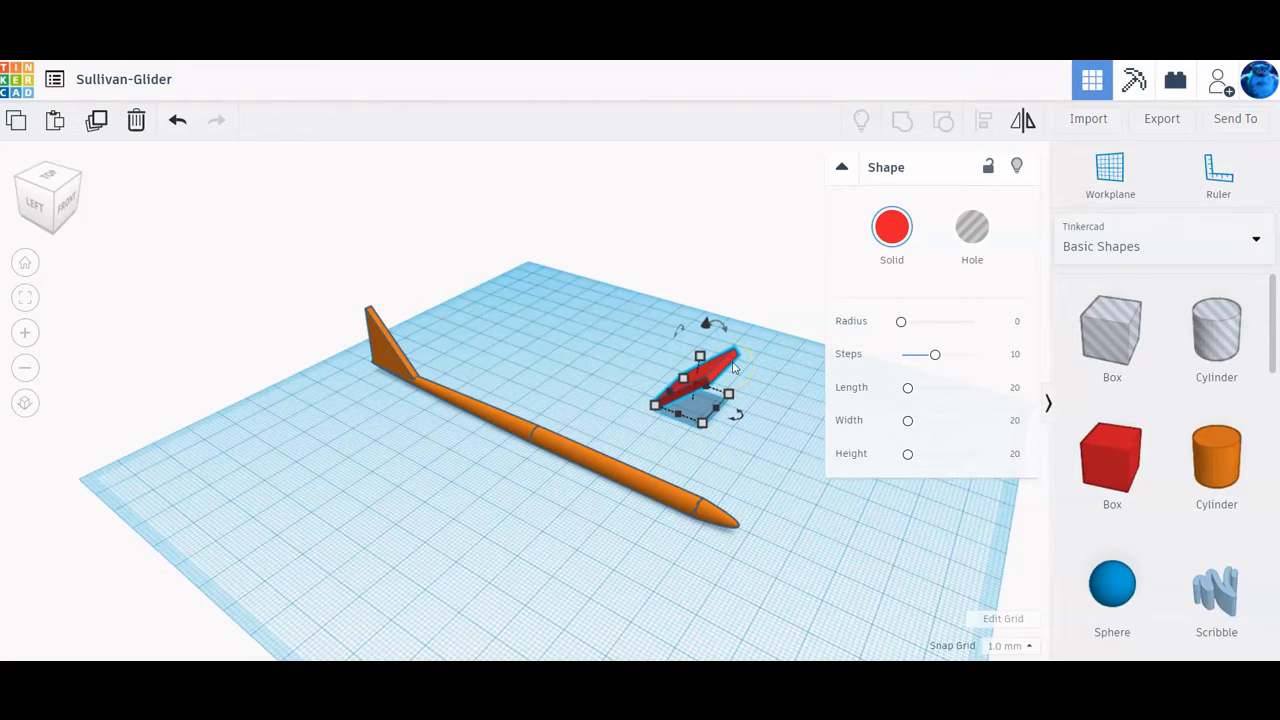
# Step: Turn the tilted plate into a hole and align it with the glider, centred across the body's width
pyautogui.click(971, 229)
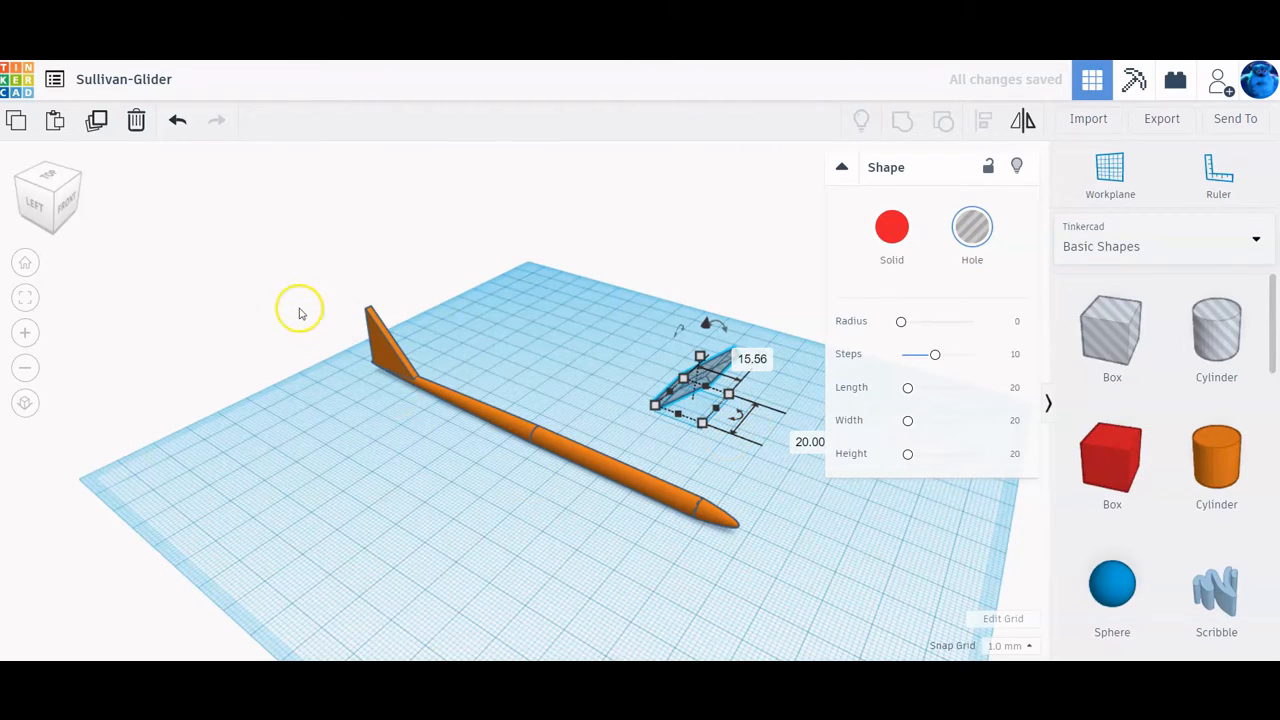
pyautogui.moveTo(297, 306); pyautogui.dragTo(790, 540)
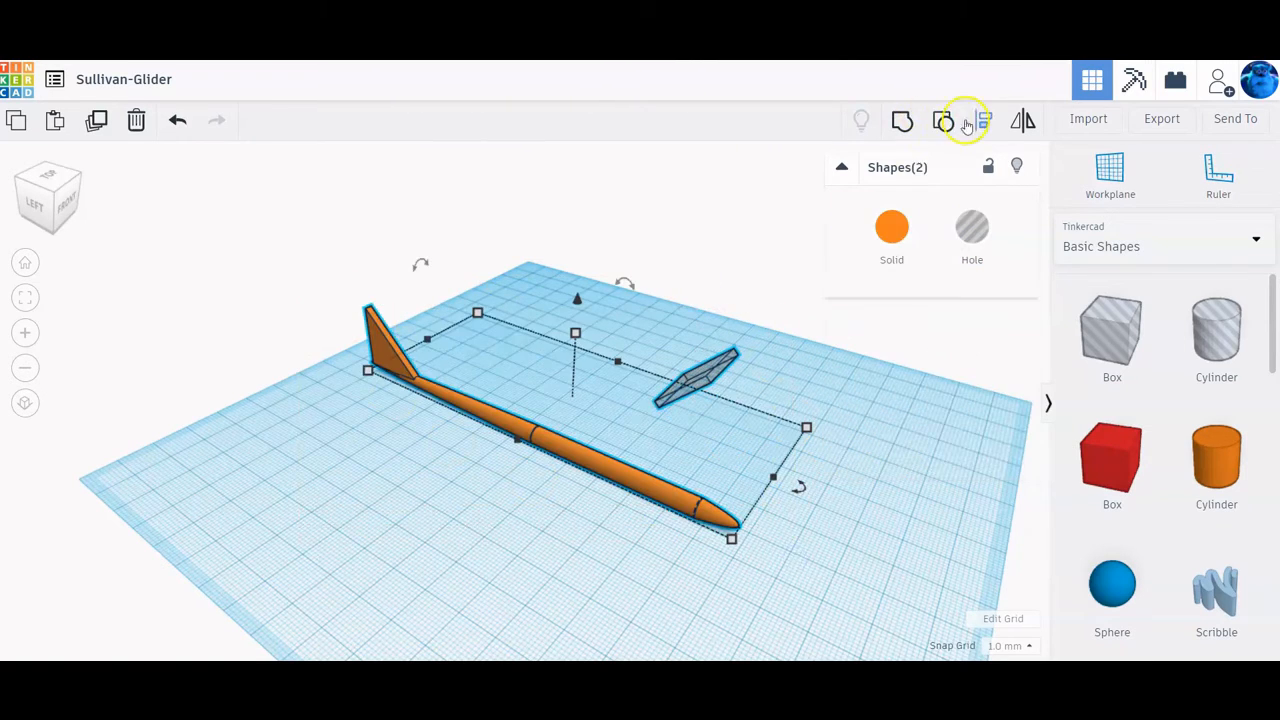
pyautogui.click(985, 122)
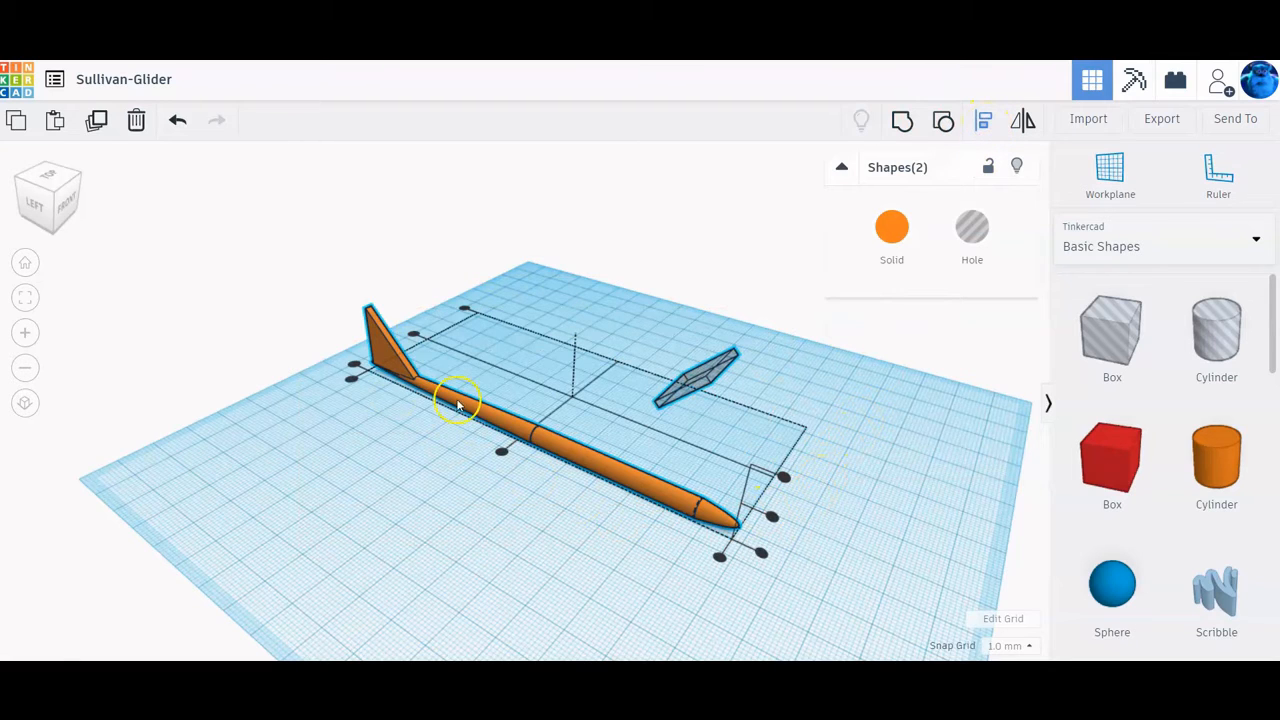
pyautogui.click(415, 333)
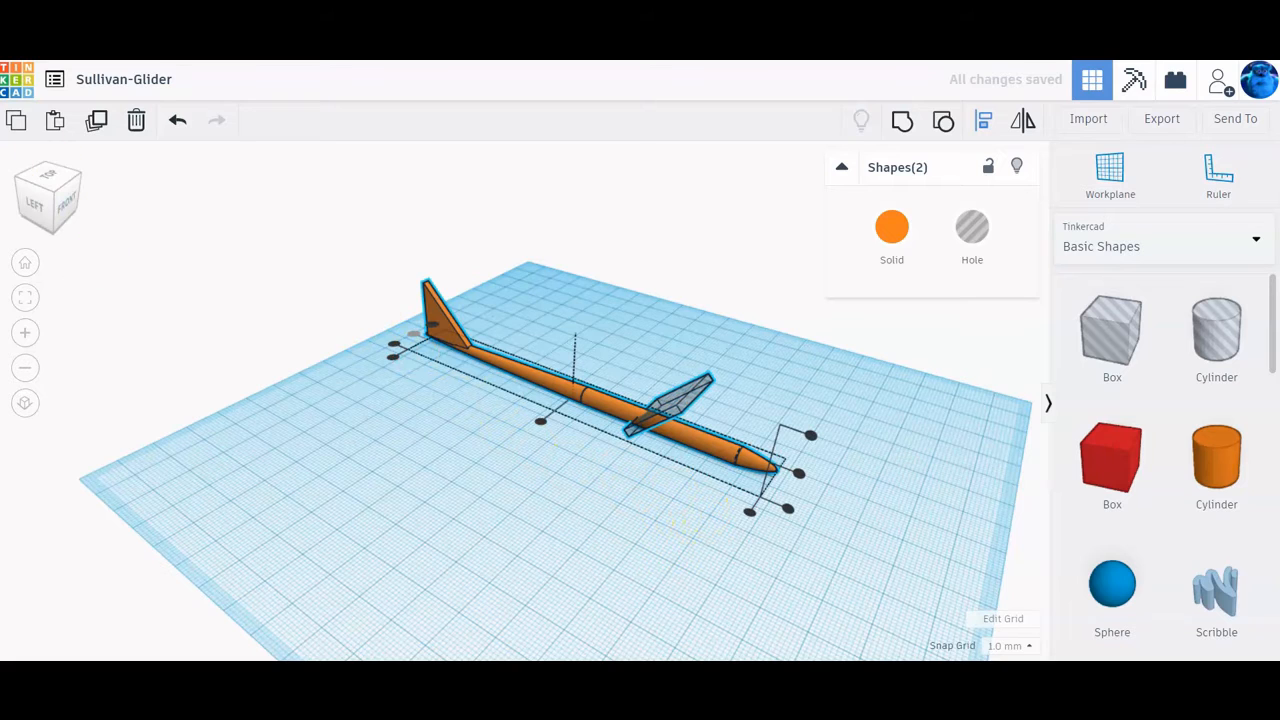
pyautogui.click(749, 357)
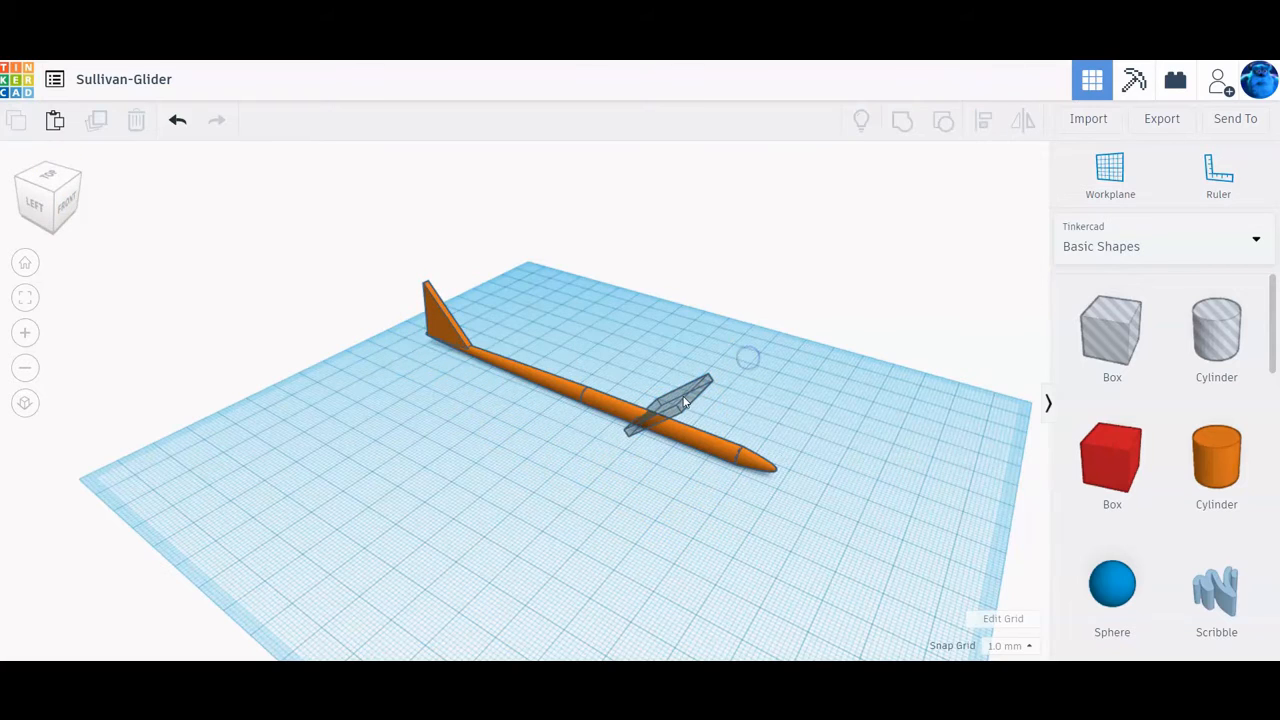
# Step: Move the tilted hole plate forward along the body until its lower edge sits just behind the nose cone
pyautogui.click(684, 398)
pyautogui.moveTo(690, 568); pyautogui.dragTo(785, 533, button='right')
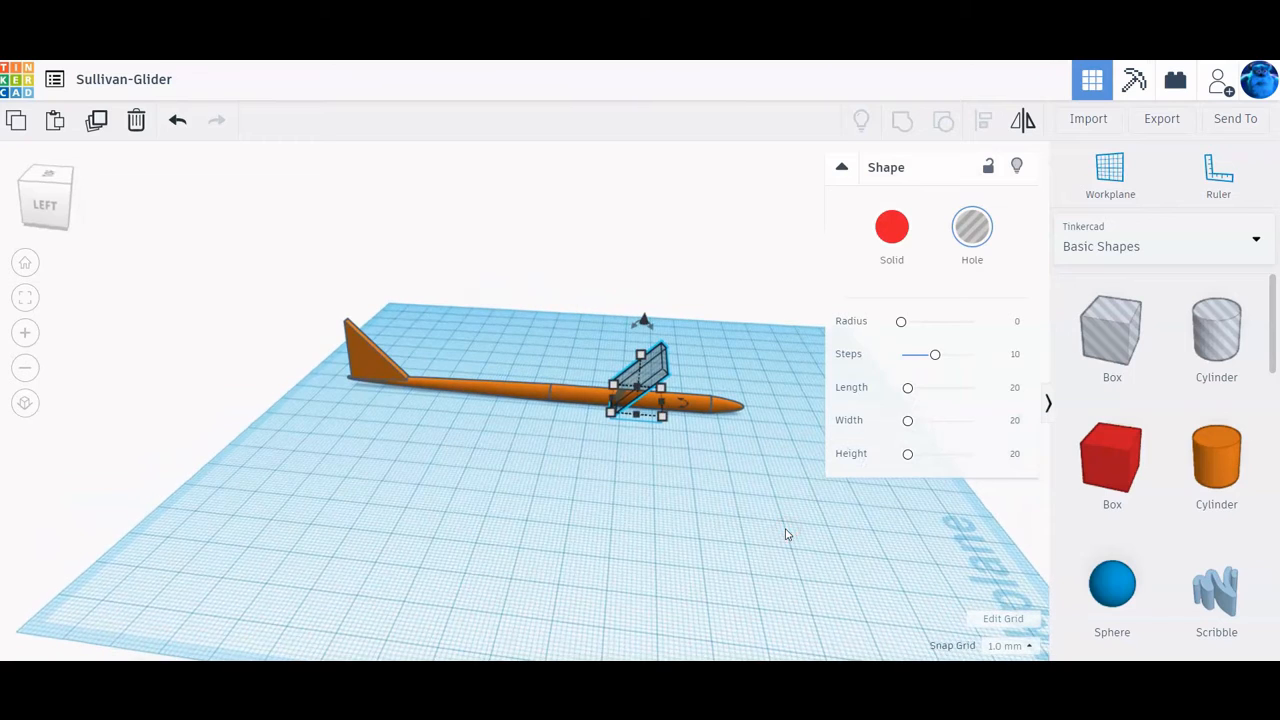
pyautogui.press('Right')
pyautogui.press('Right')
pyautogui.press('Right')
pyautogui.press('Right')
pyautogui.press('Right')
pyautogui.press('Right')
pyautogui.press('Right')
pyautogui.press('Right')
pyautogui.press('Right')
pyautogui.press('Right')
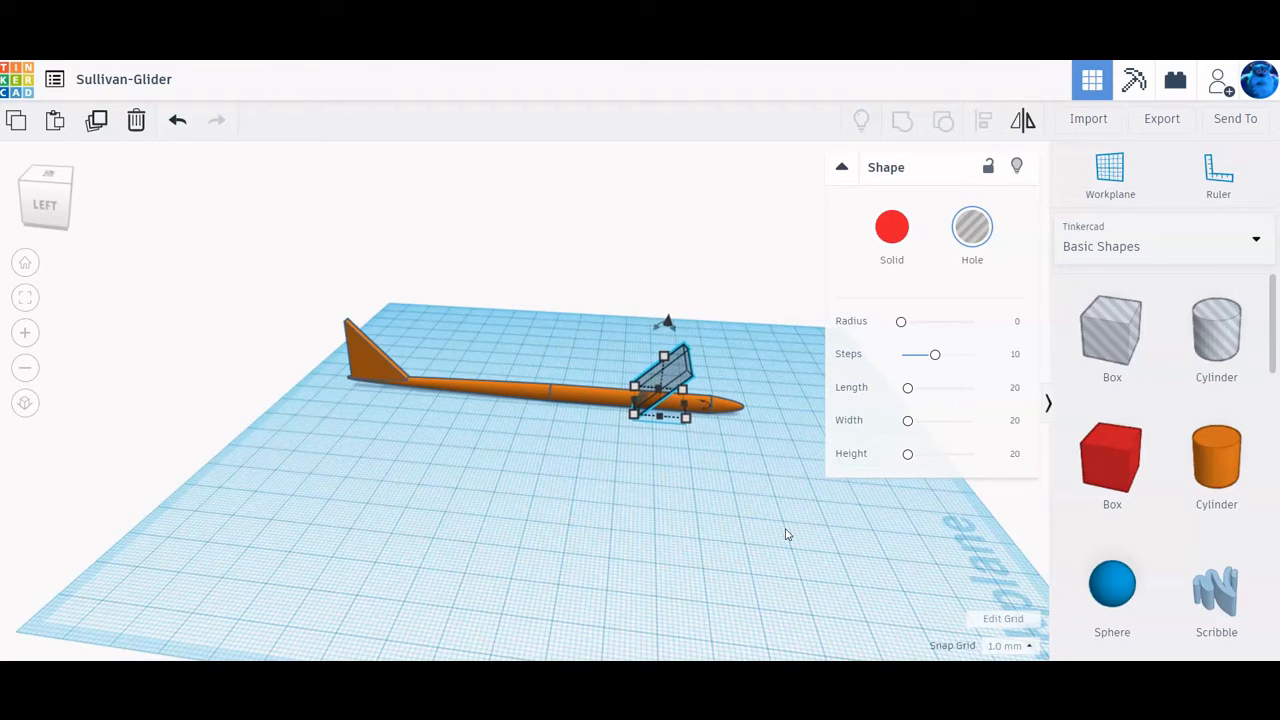
pyautogui.press('Right')
pyautogui.press('Right')
pyautogui.press('Right')
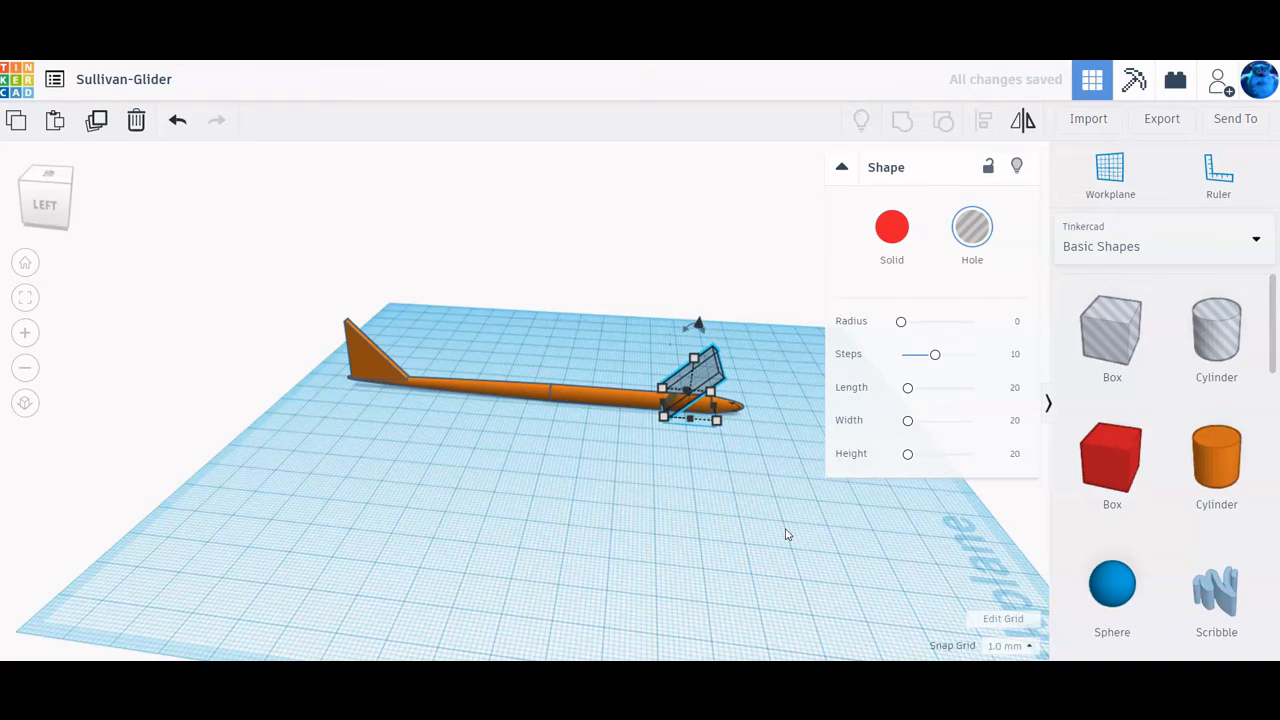
pyautogui.press('Right')
pyautogui.press('Right')
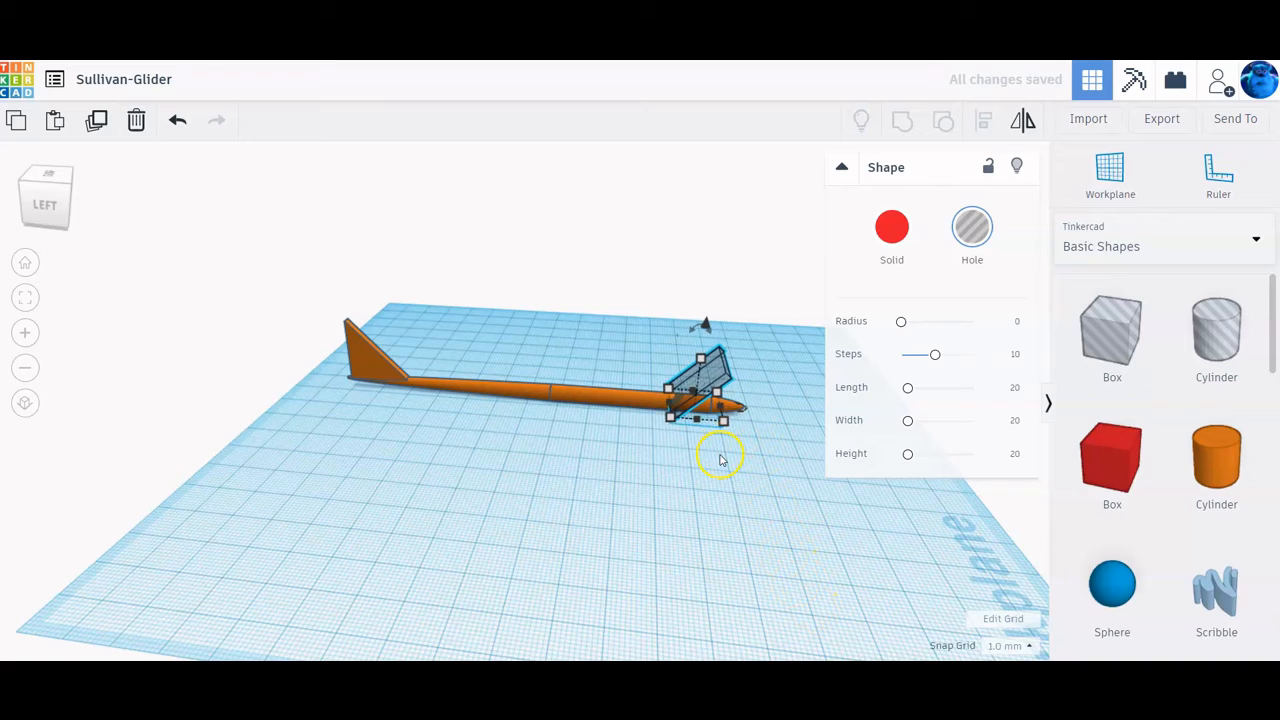
# Step: Align the tilted hole plate with the glider vertically, trying the top alignment and settling on the bottom one
pyautogui.moveTo(507, 321); pyautogui.dragTo(751, 466)
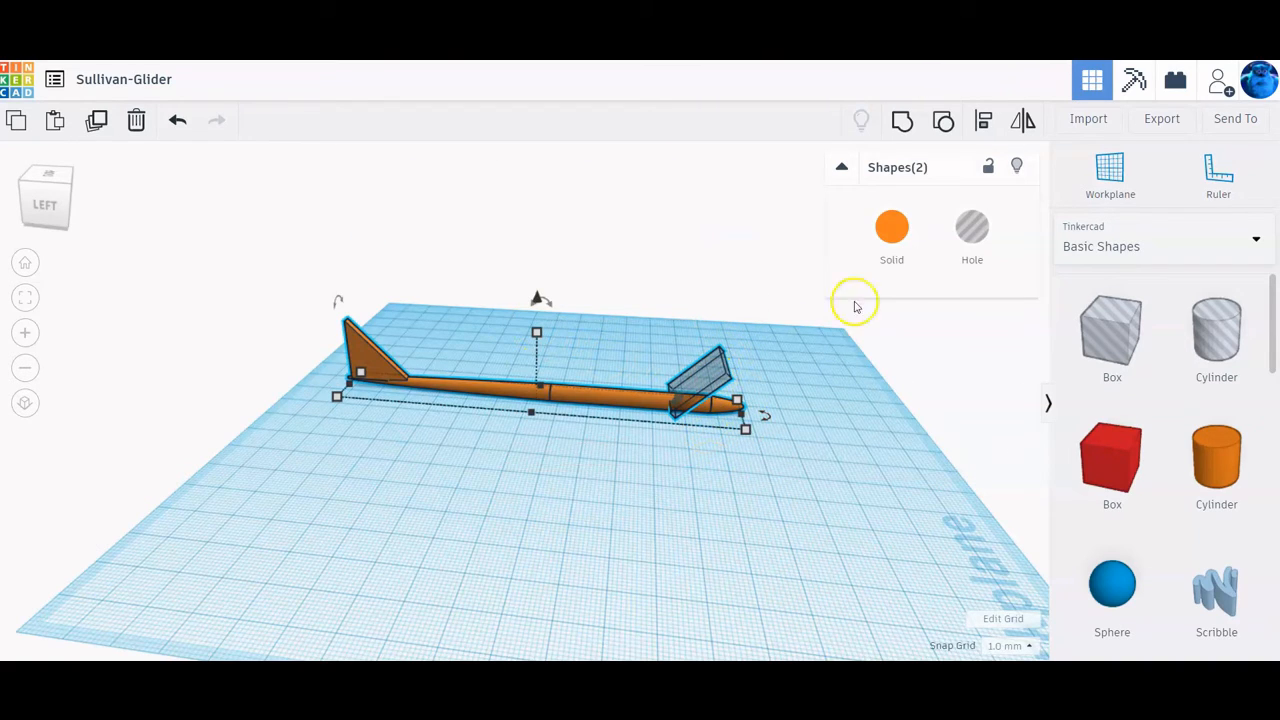
pyautogui.click(990, 126)
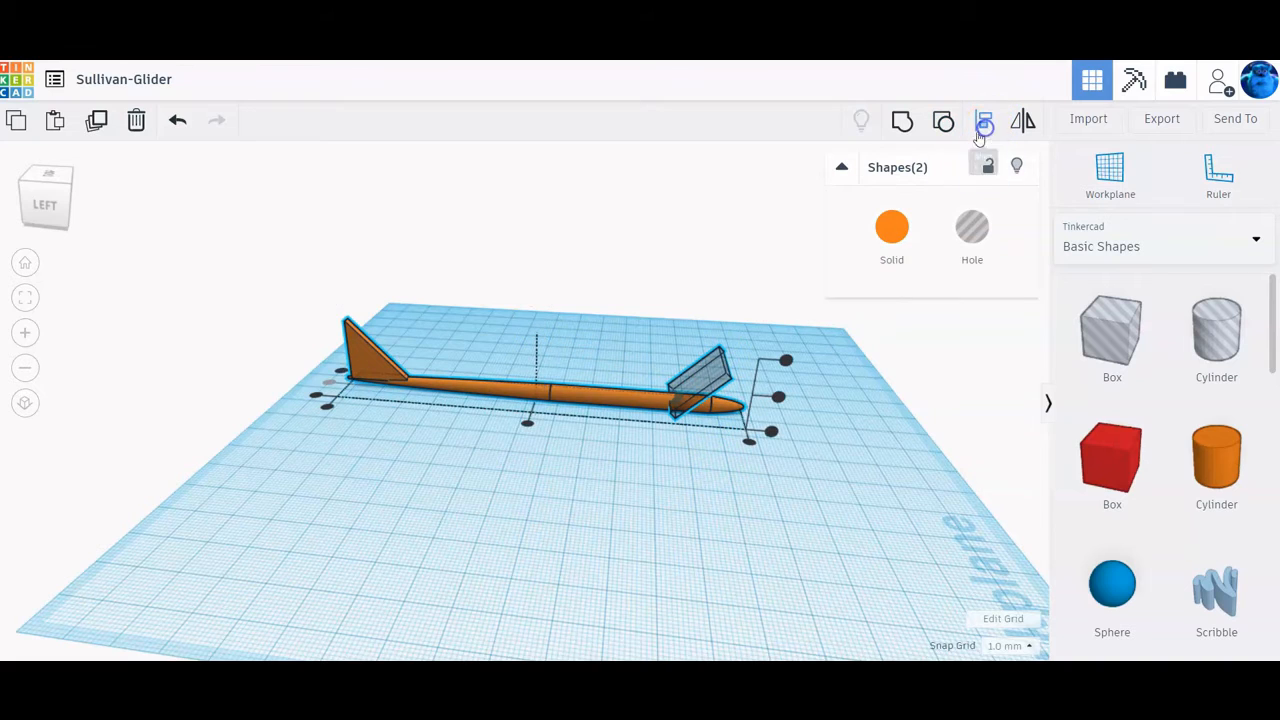
pyautogui.click(786, 361)
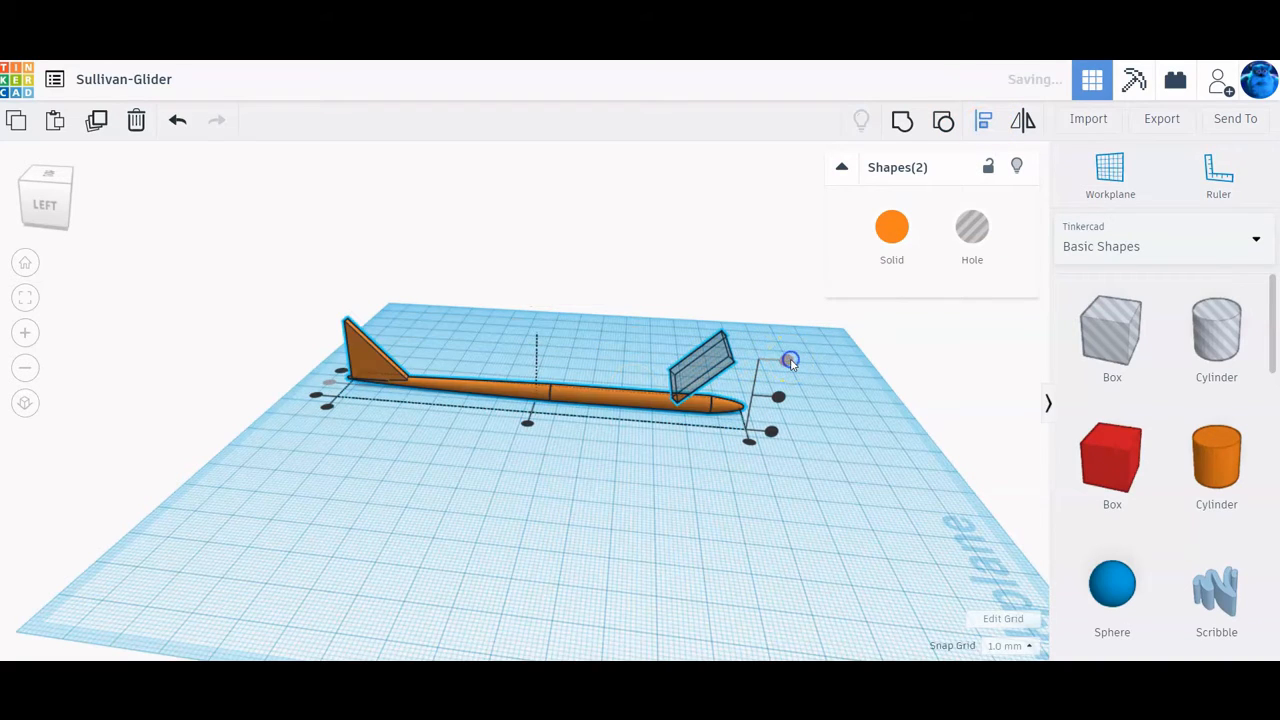
pyautogui.click(771, 431)
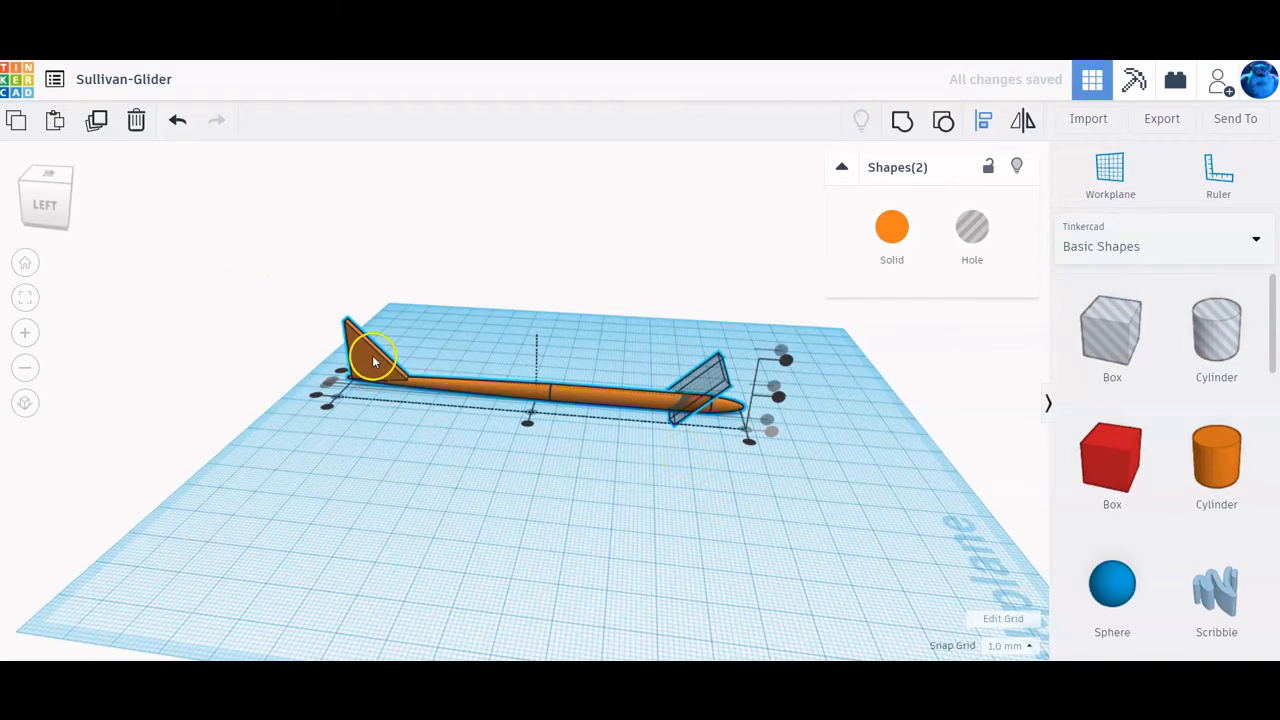
pyautogui.click(683, 468)
pyautogui.click(714, 386)
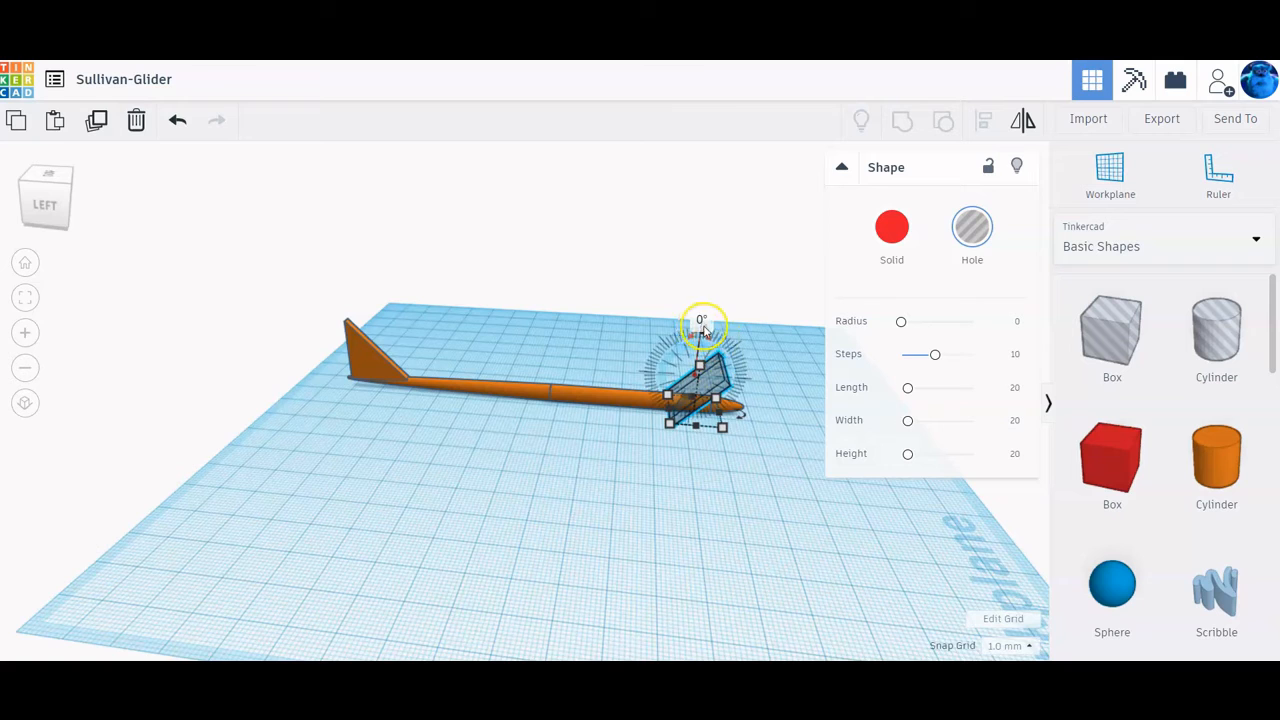
# Step: Lower the hole plate about 12 mm so its upper edge overlaps the body's underside, and shift it 2 mm toward the tail
pyautogui.click(25, 297)
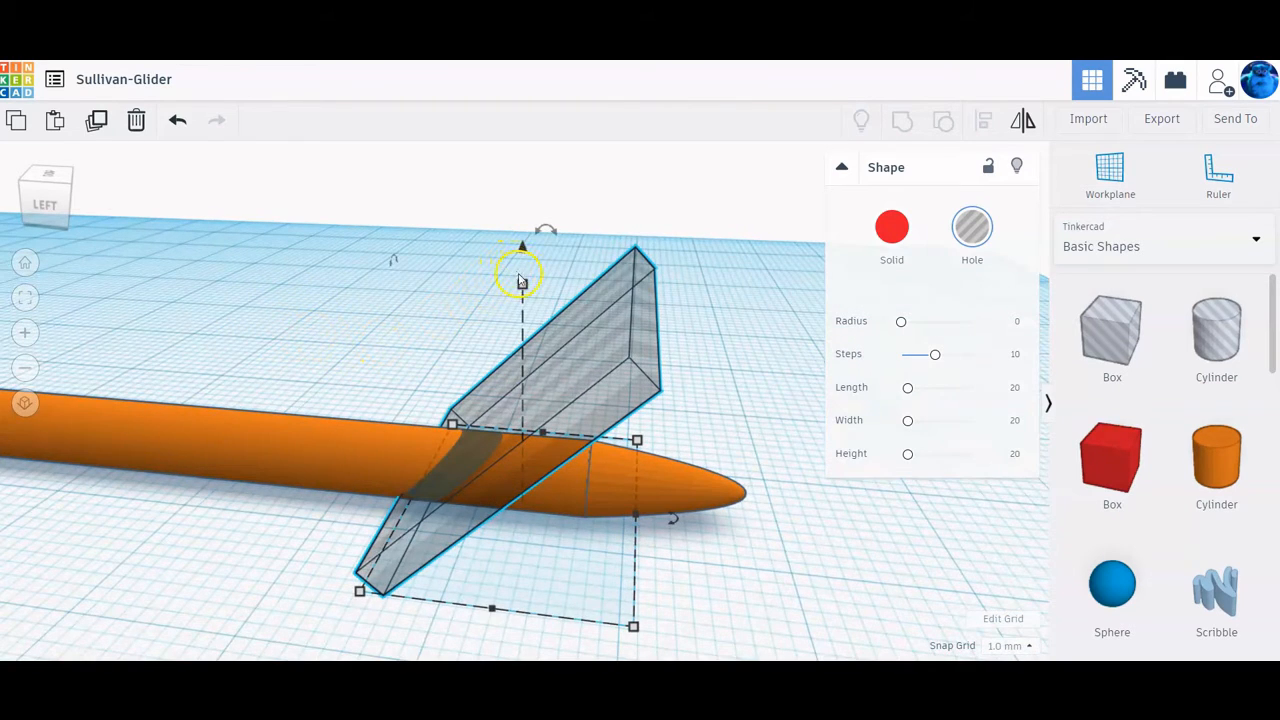
pyautogui.moveTo(520, 251); pyautogui.dragTo(517, 432)
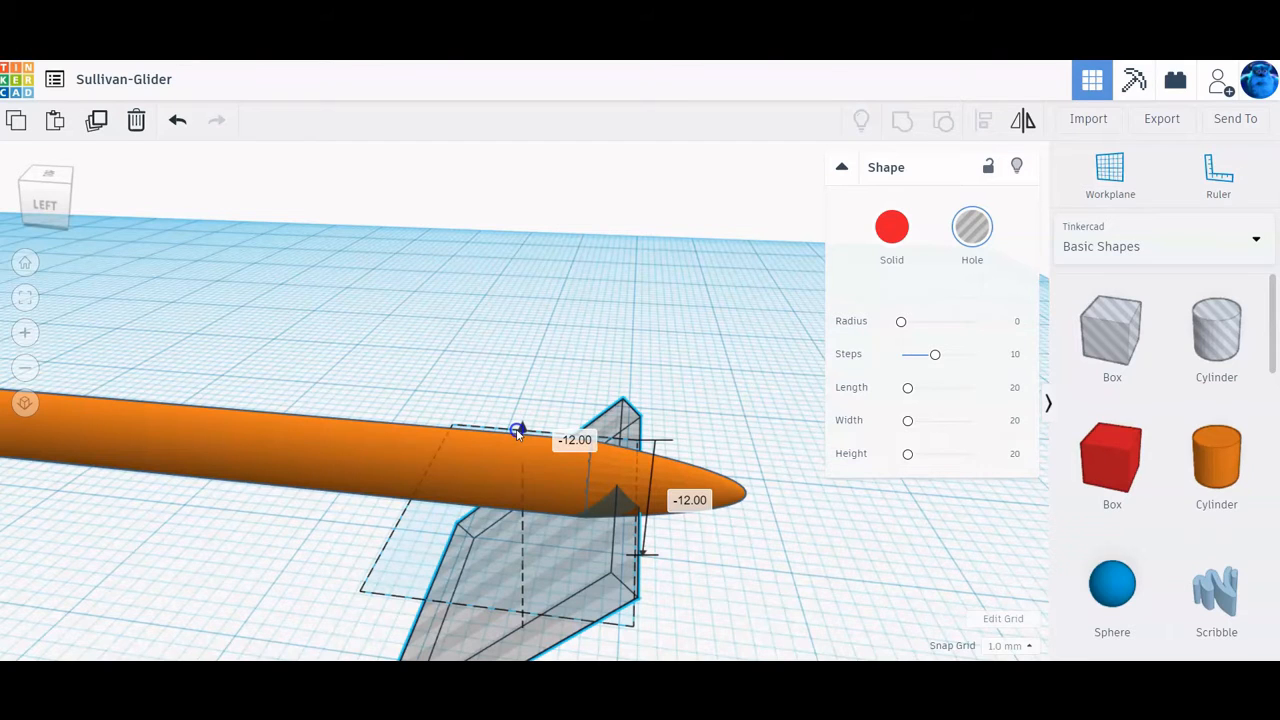
pyautogui.moveTo(634, 509); pyautogui.dragTo(714, 506, button='right')
pyautogui.moveTo(524, 433); pyautogui.dragTo(523, 446)
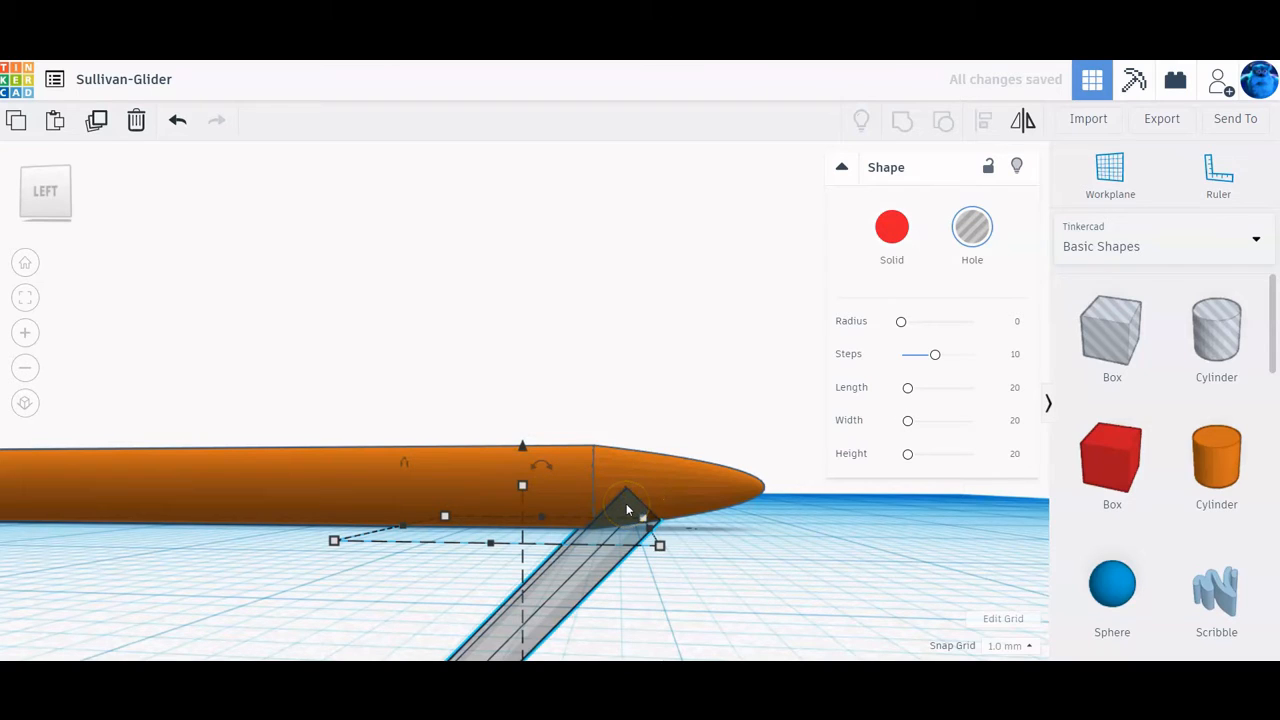
pyautogui.press('Left')
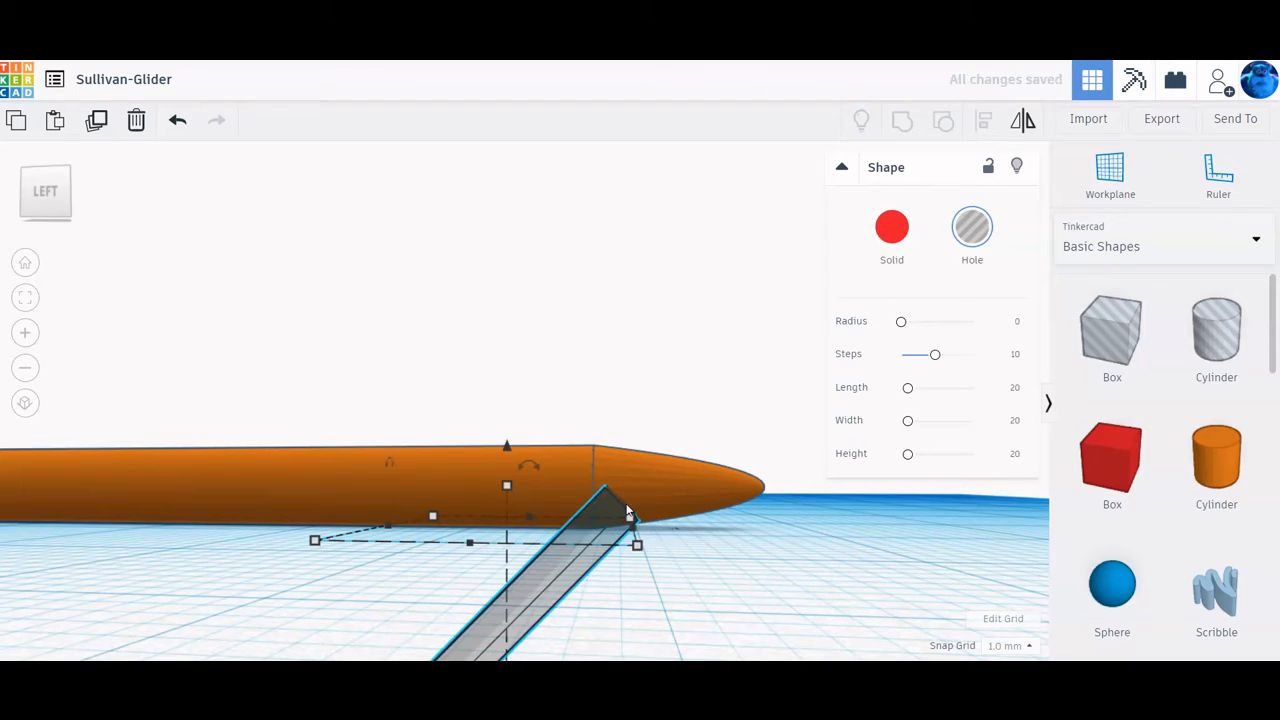
pyautogui.press('Left')
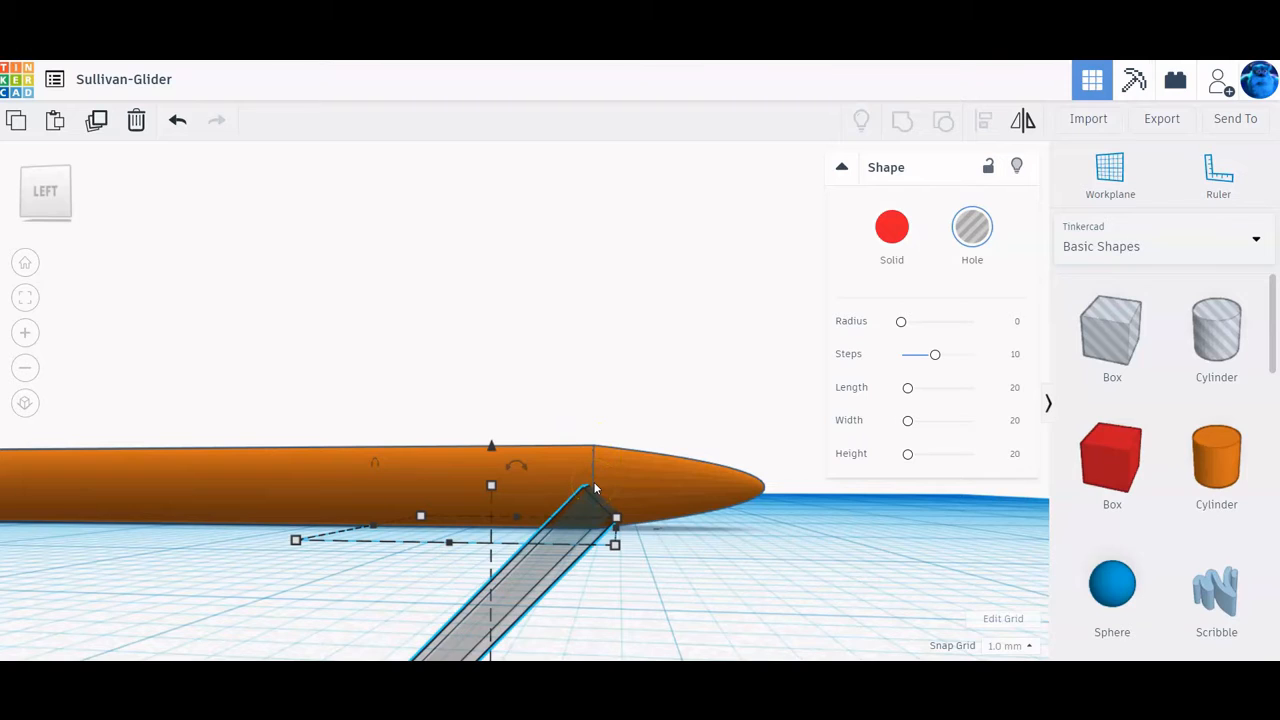
# Step: Group the tilted hole plate with the glider to cut a slanted notch into the underside behind the nose
pyautogui.click(590, 487)
pyautogui.moveTo(532, 405); pyautogui.dragTo(677, 503)
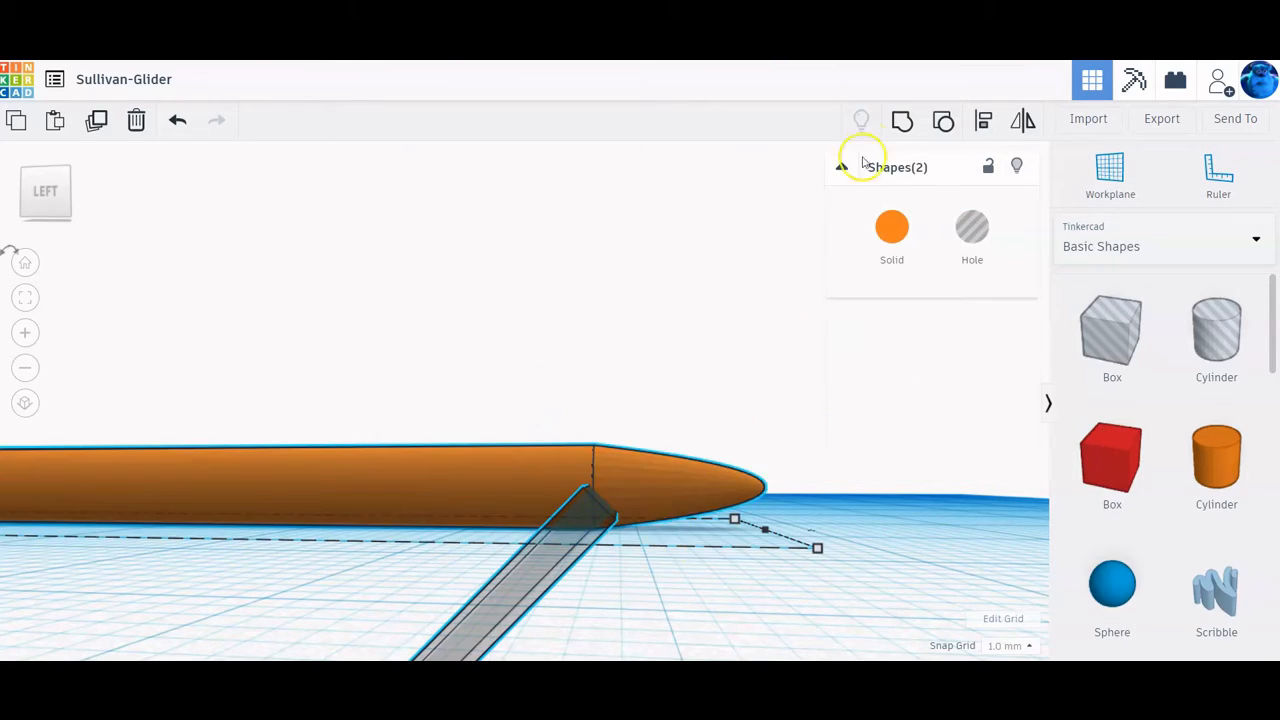
pyautogui.click(903, 124)
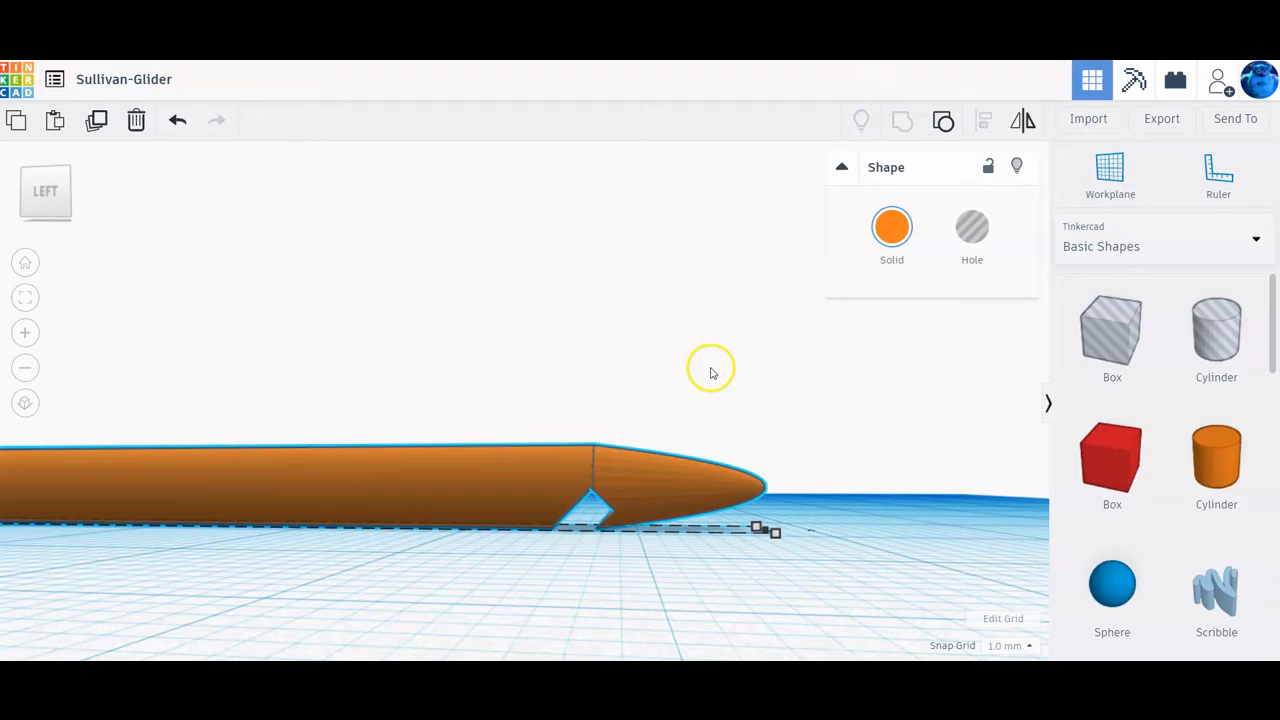
# Step: Place a solid box beside the glider near the workplane's front corner and set its width across the glider to 120 mm
pyautogui.scroll(-5, 888, 520)
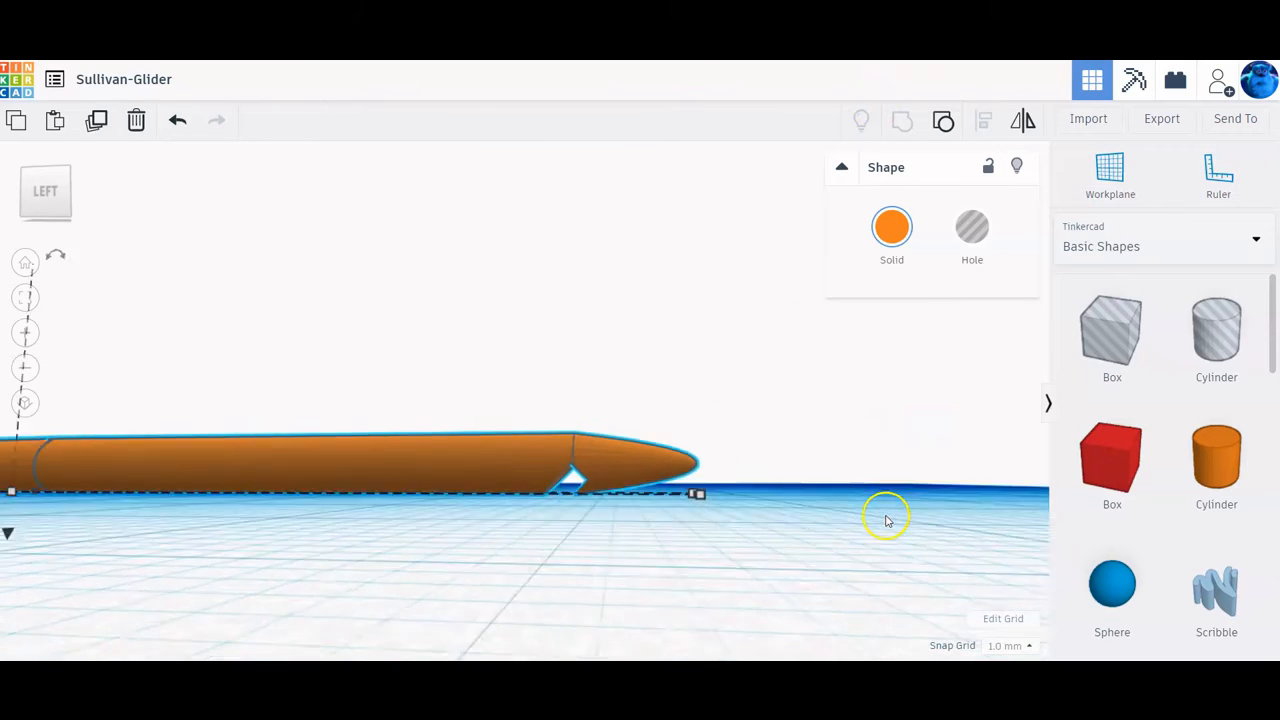
pyautogui.click(25, 262)
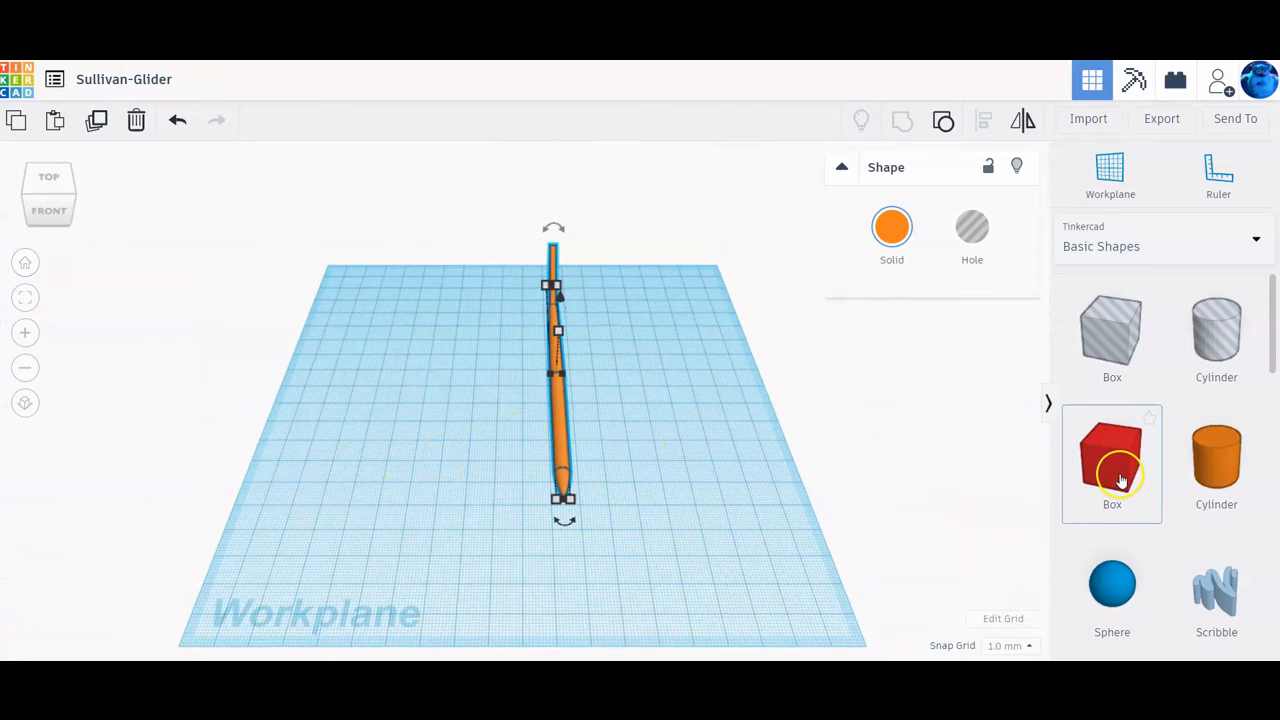
pyautogui.moveTo(1100, 491); pyautogui.dragTo(282, 522)
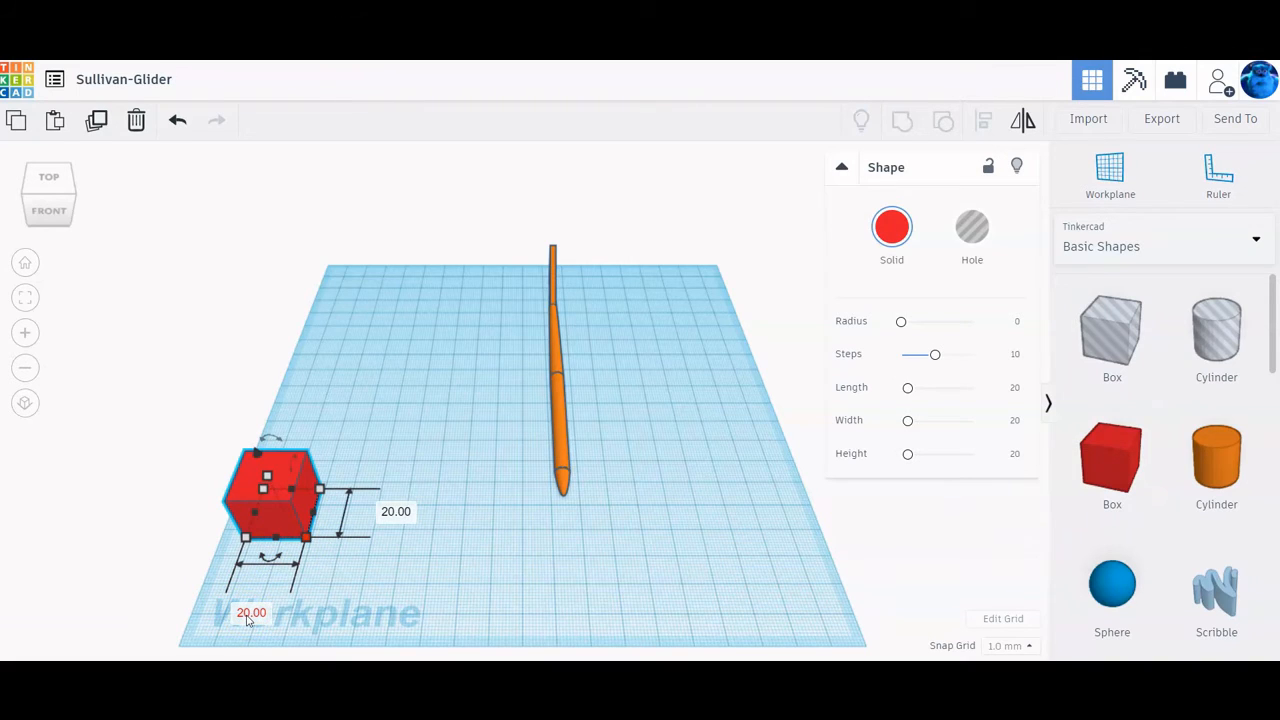
pyautogui.click(248, 615)
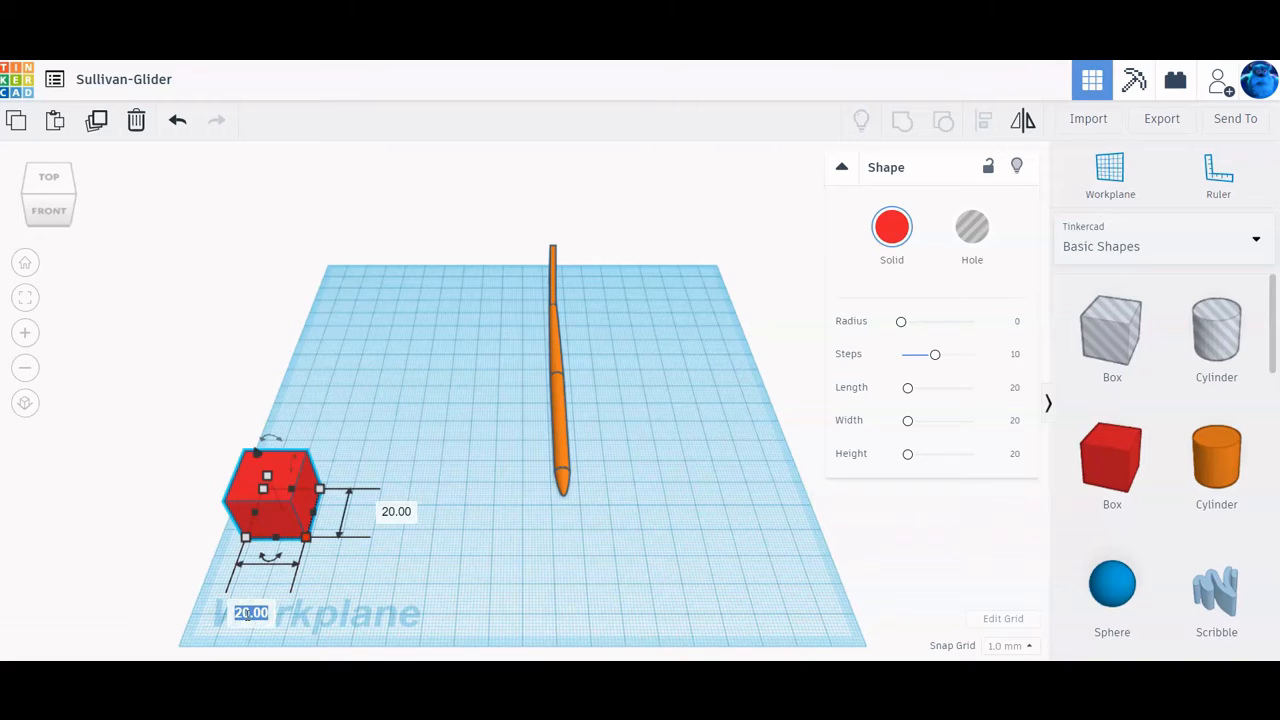
pyautogui.write('120')
pyautogui.press('Return')
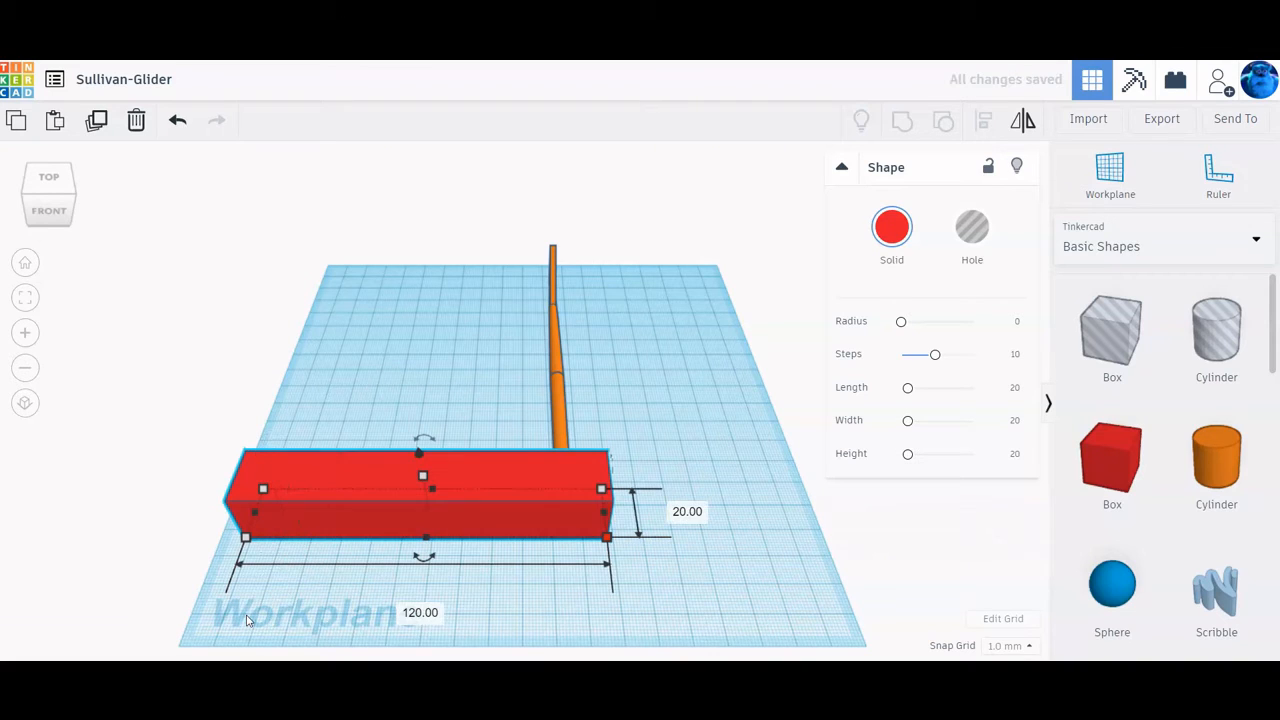
# Step: Set the box's dimension along the glider's length to 40 mm and its height to 2 mm to form the wing plate
pyautogui.click(690, 511)
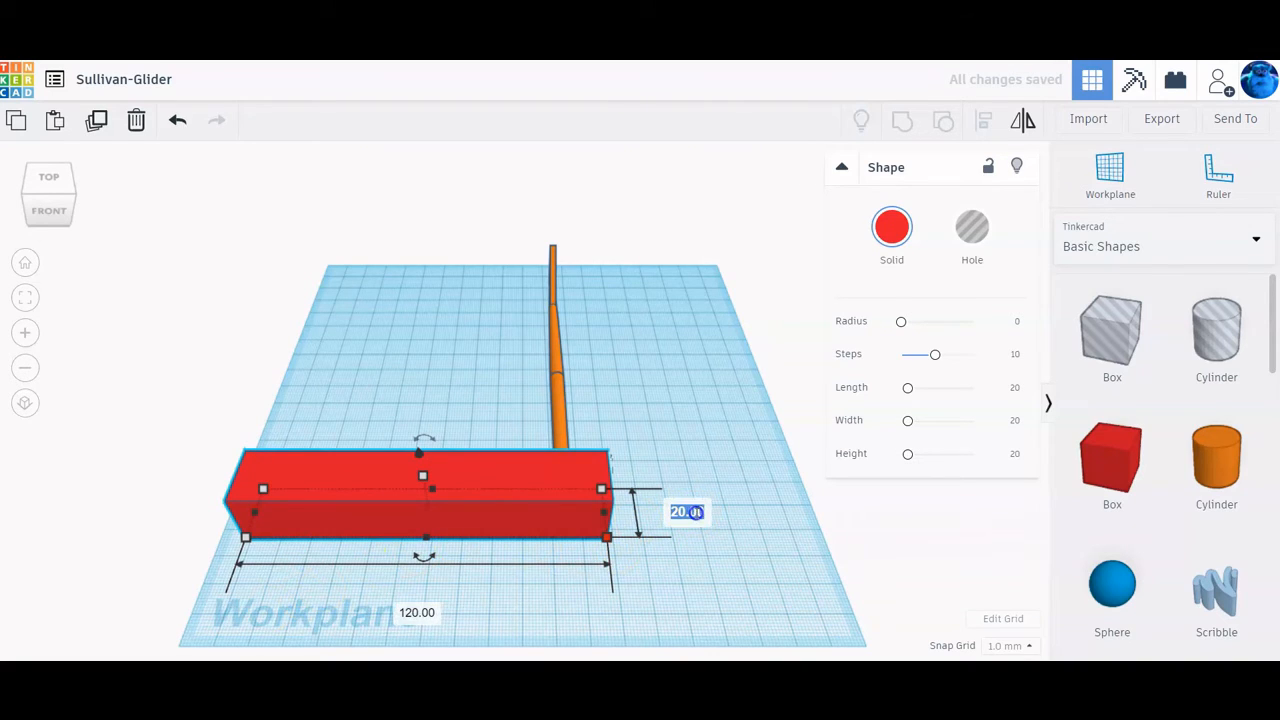
pyautogui.write('40')
pyautogui.press('Return')
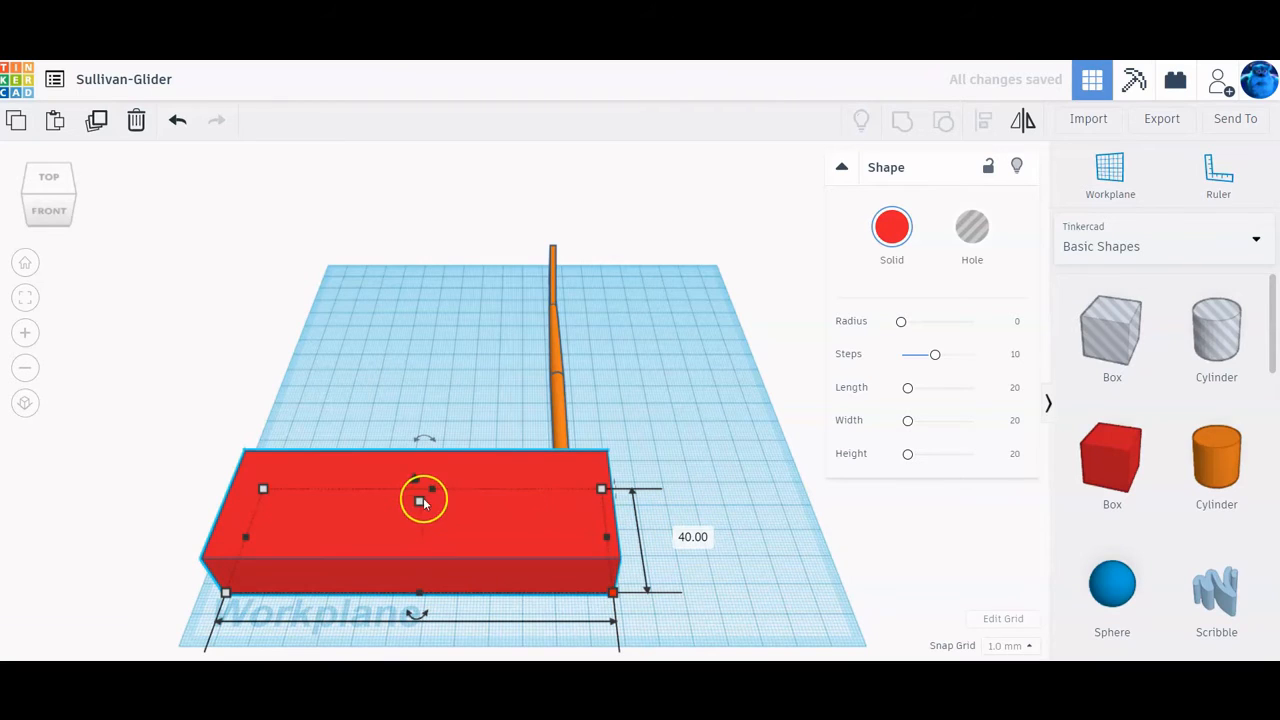
pyautogui.moveTo(420, 498)
pyautogui.click(497, 522)
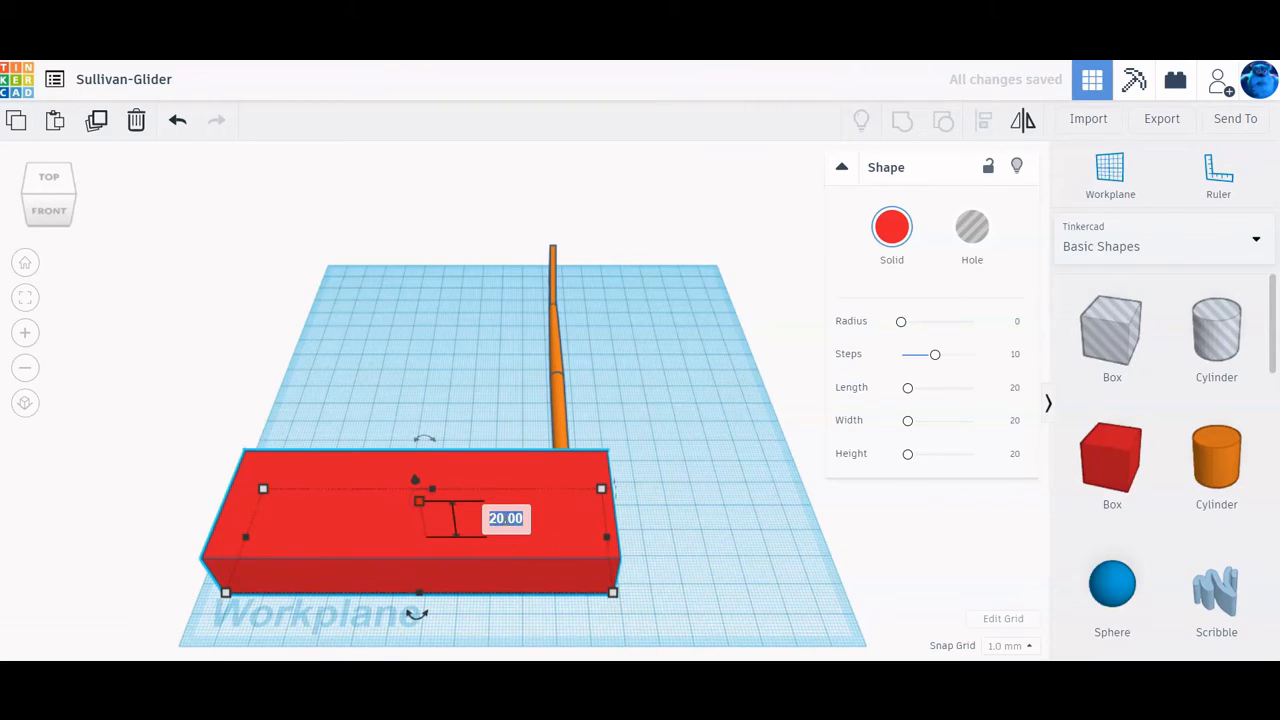
pyautogui.write('2')
pyautogui.press('Return')
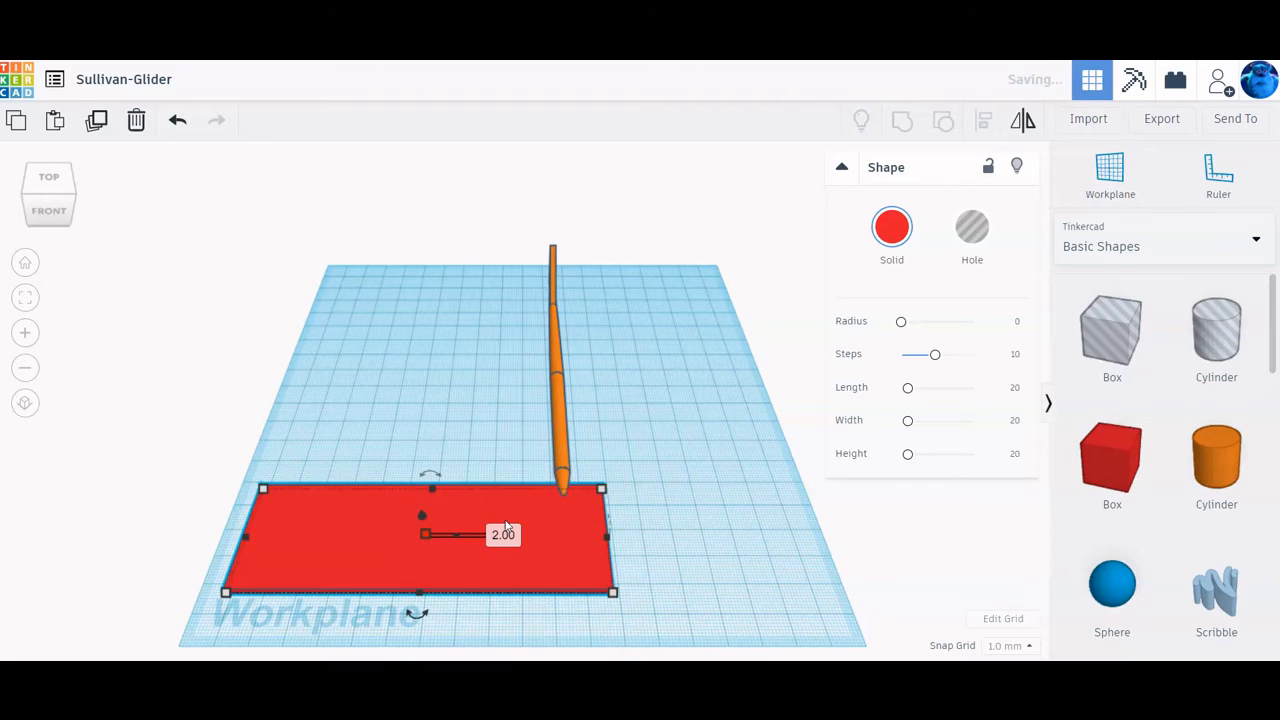
# Step: Align the wing plate and the glider so the body is centred across the plate's 120 mm span
pyautogui.moveTo(723, 560)
pyautogui.mouseDown(button='right')
pyautogui.moveTo(709, 474)
pyautogui.moveTo(603, 526)
pyautogui.moveTo(402, 520)
pyautogui.moveTo(409, 543)
pyautogui.moveTo(509, 571)
pyautogui.moveTo(683, 540)
pyautogui.moveTo(723, 559)
pyautogui.mouseUp(button='right')
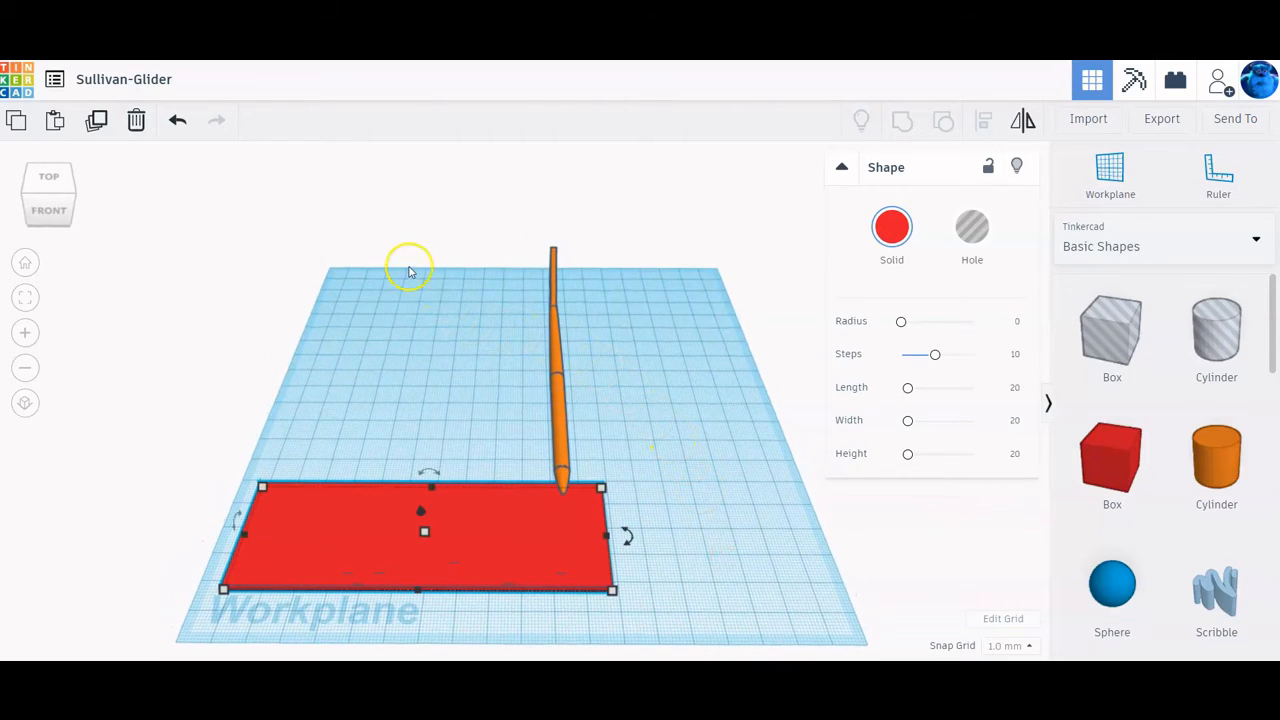
pyautogui.moveTo(346, 243); pyautogui.dragTo(631, 590)
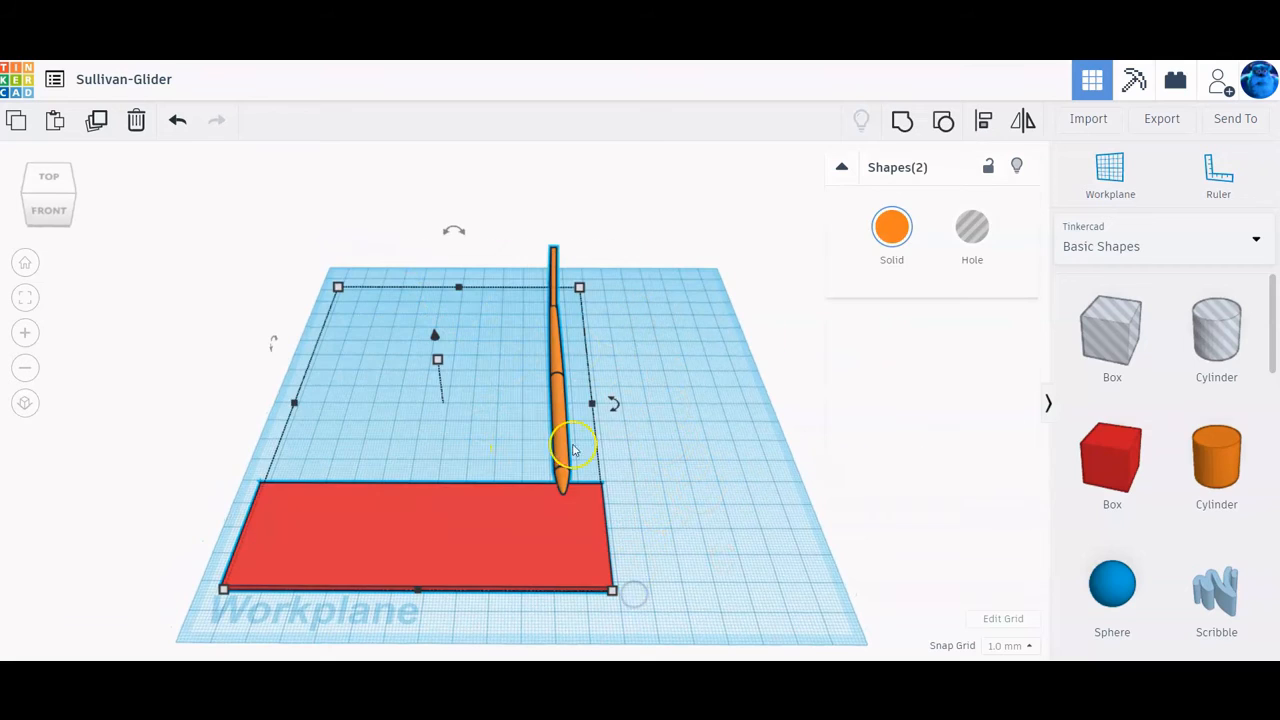
pyautogui.click(984, 120)
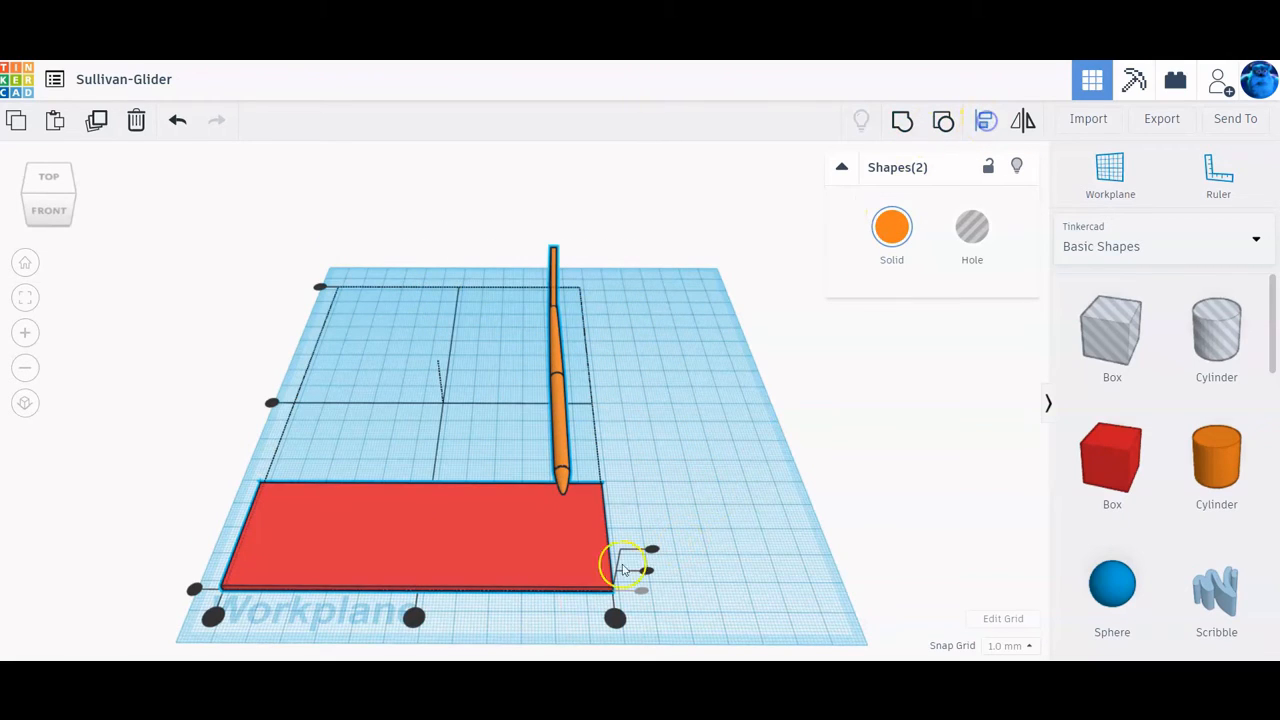
pyautogui.click(414, 620)
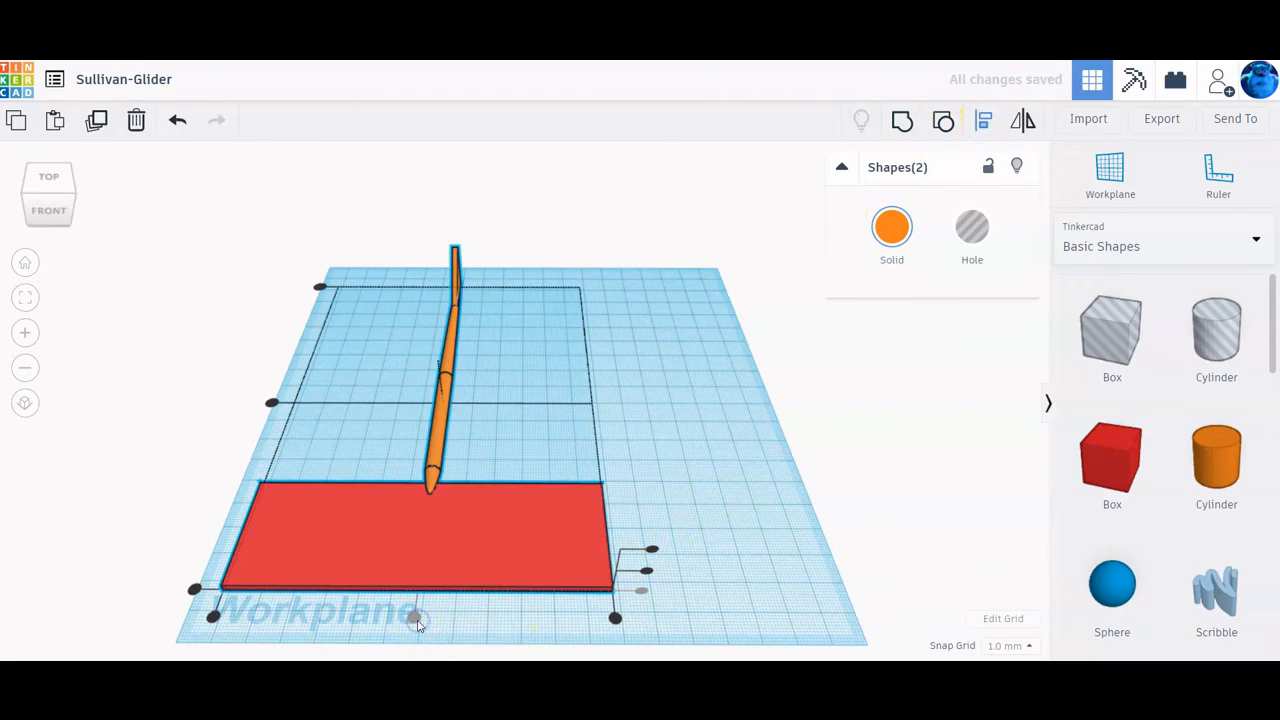
pyautogui.click(677, 478)
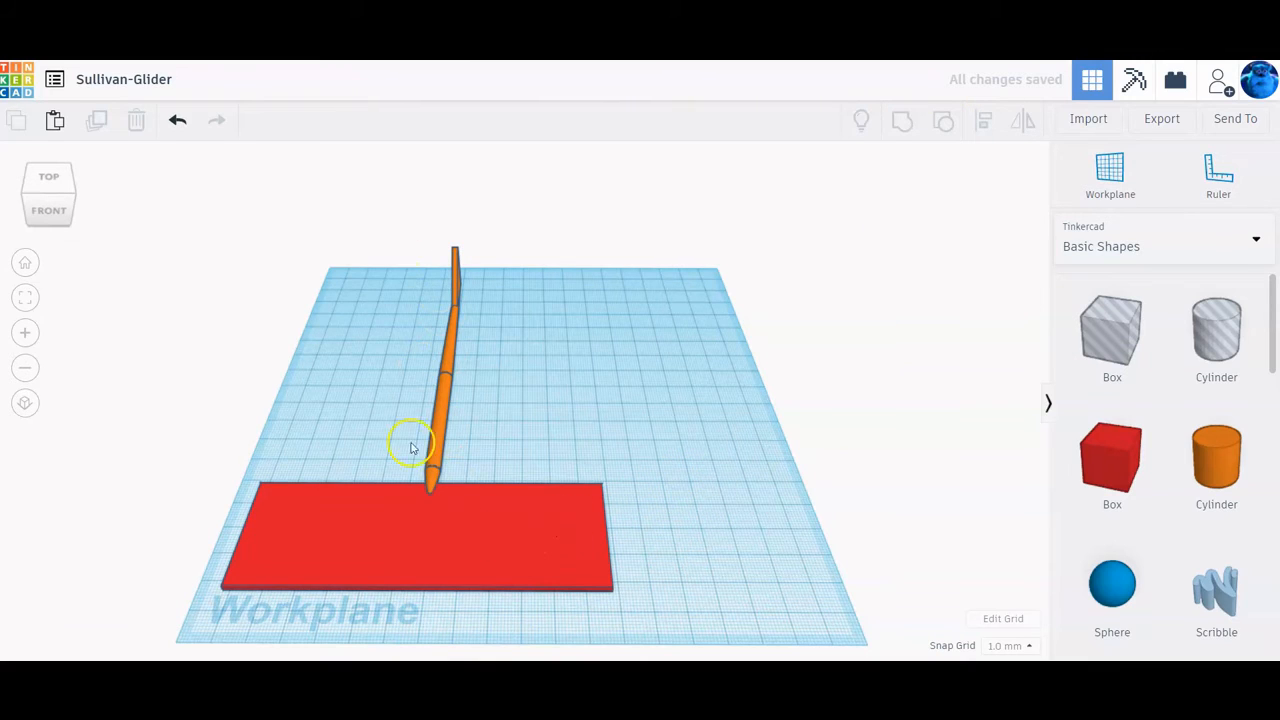
# Step: Duplicate the wing plate and move the copy clear of the glider, beyond the workplane's far corner
pyautogui.click(523, 552)
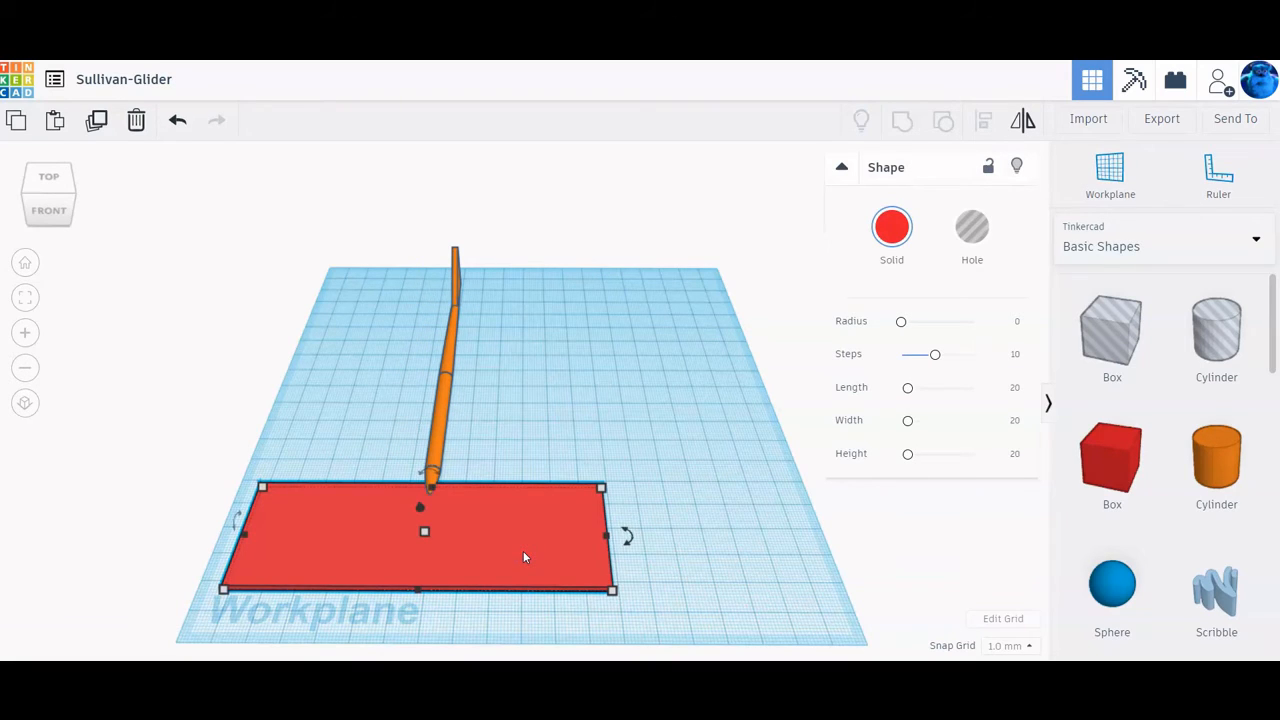
pyautogui.click(99, 121)
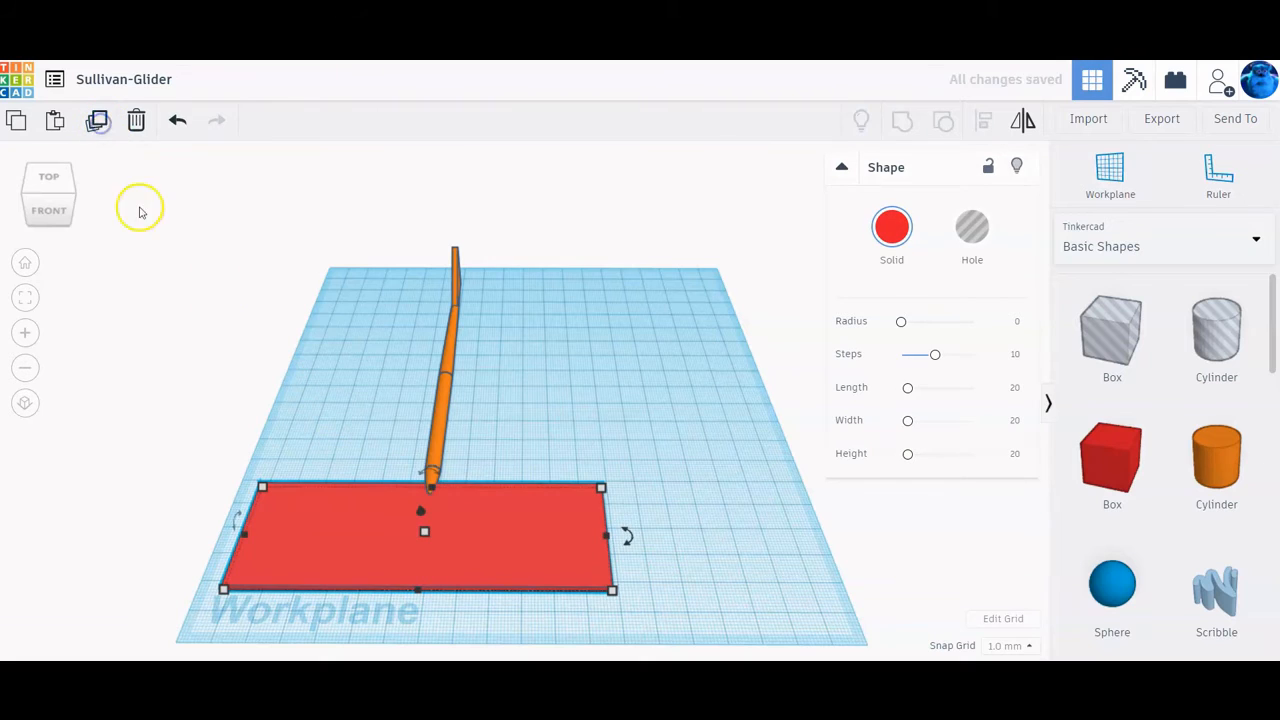
pyautogui.moveTo(494, 531); pyautogui.dragTo(848, 274)
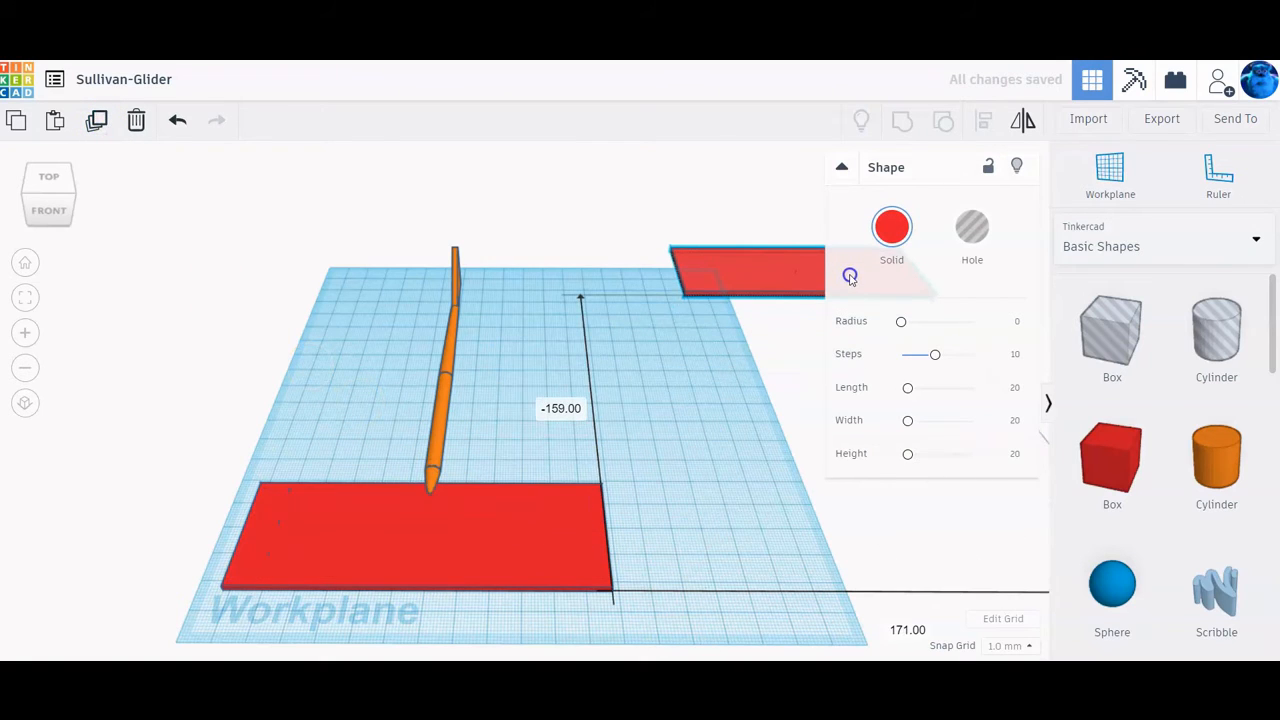
# Step: Move the wing plate back along the glider's body until its front edge sits just behind the nose cone
pyautogui.click(516, 537)
pyautogui.moveTo(340, 227); pyautogui.dragTo(553, 609)
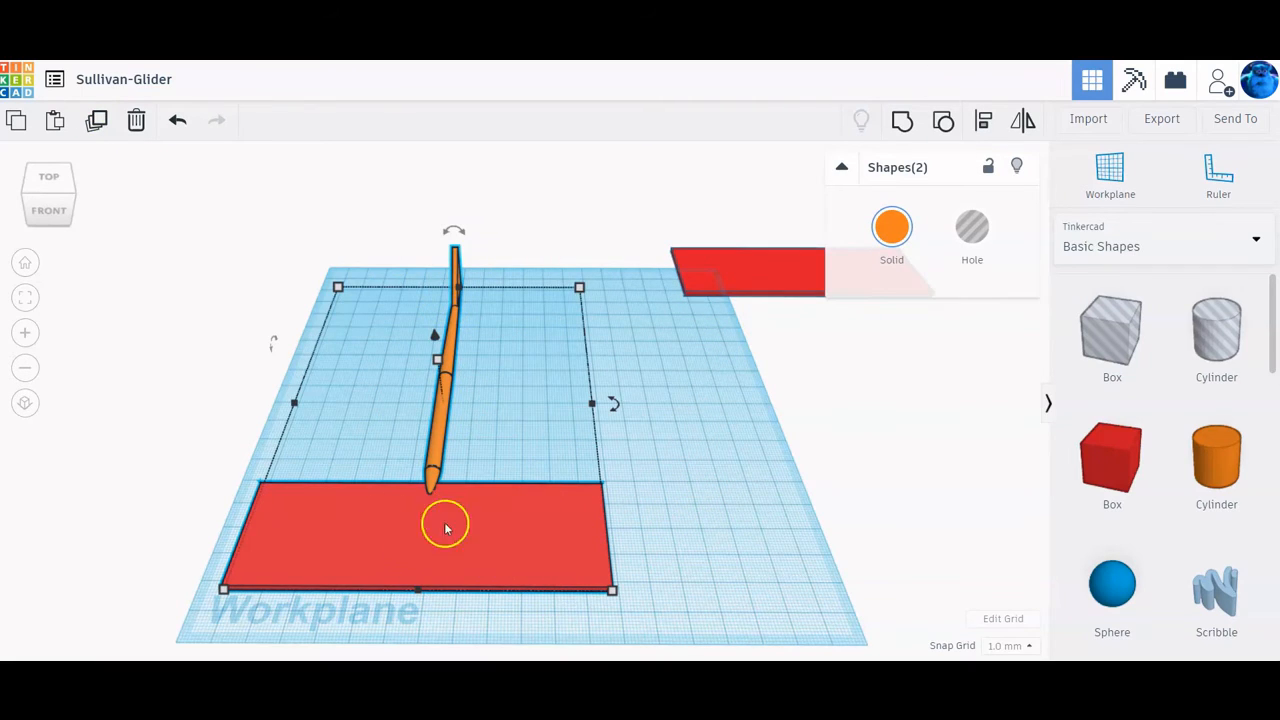
pyautogui.click(435, 468)
pyautogui.moveTo(698, 508); pyautogui.dragTo(1000, 454, button='right')
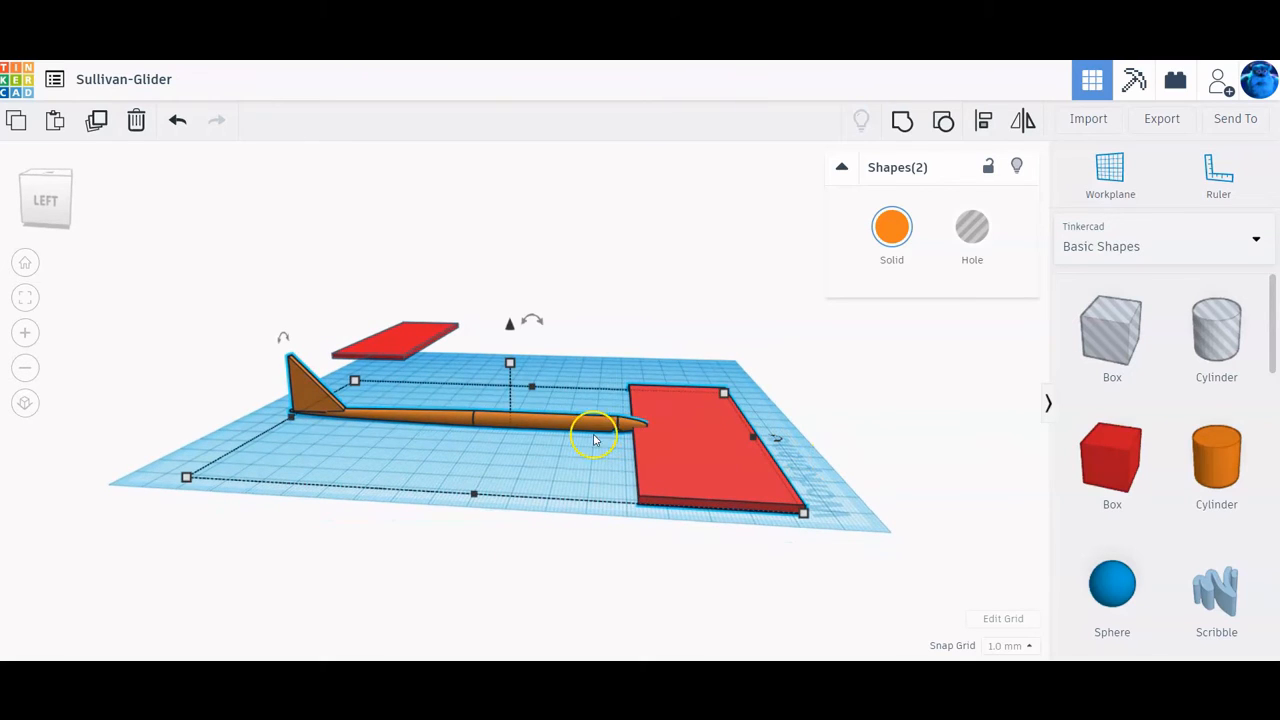
pyautogui.click(707, 451)
pyautogui.click(823, 437)
pyautogui.click(688, 449)
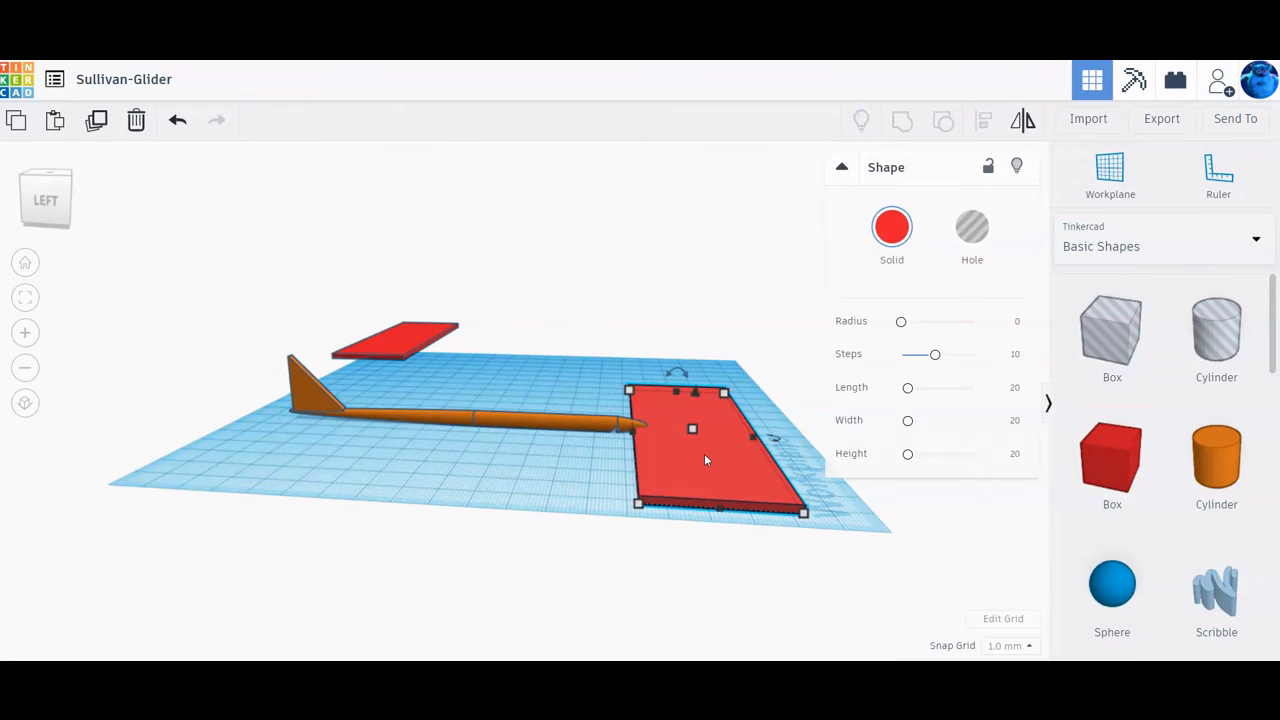
pyautogui.press('Left')
pyautogui.press('Left')
pyautogui.press('Left')
pyautogui.press('Left')
pyautogui.press('Left')
pyautogui.press('Left')
pyautogui.press('Left')
pyautogui.press('Left')
pyautogui.press('Left')
pyautogui.press('Left')
pyautogui.press('Left')
pyautogui.press('Left')
pyautogui.press('Left')
pyautogui.press('Left')
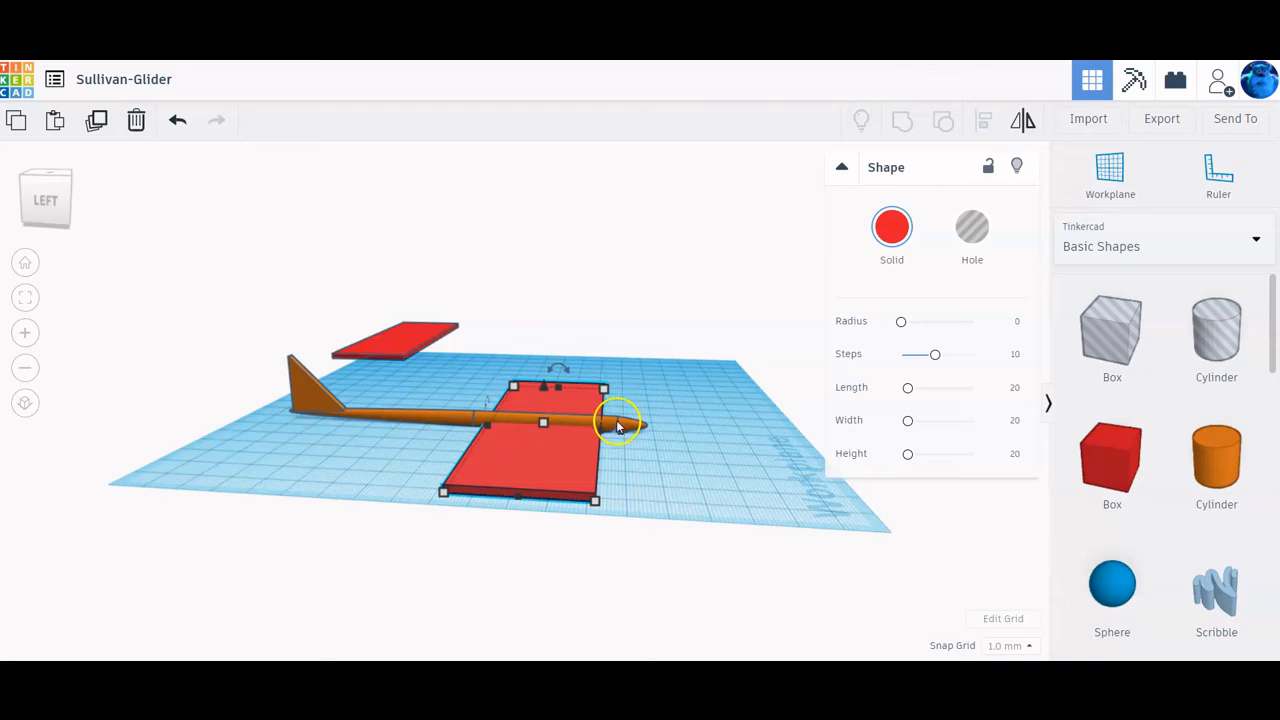
pyautogui.moveTo(705, 465); pyautogui.dragTo(434, 451, button='right')
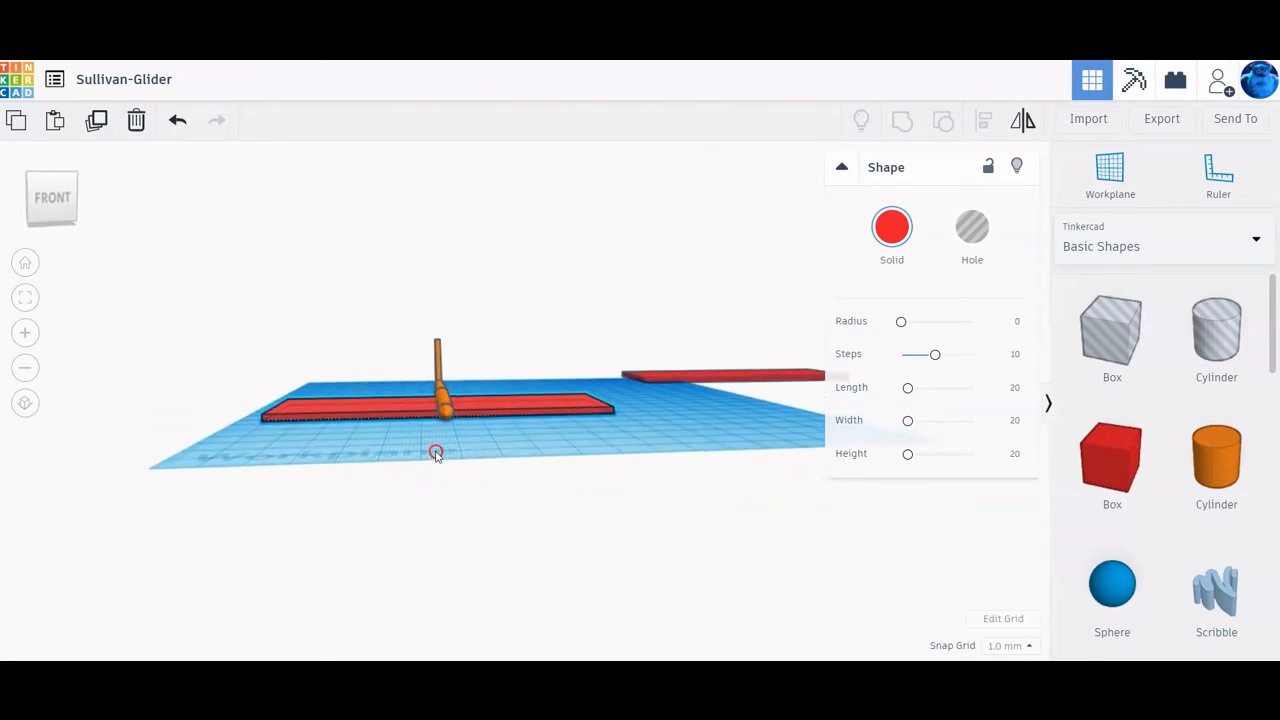
pyautogui.click(474, 432)
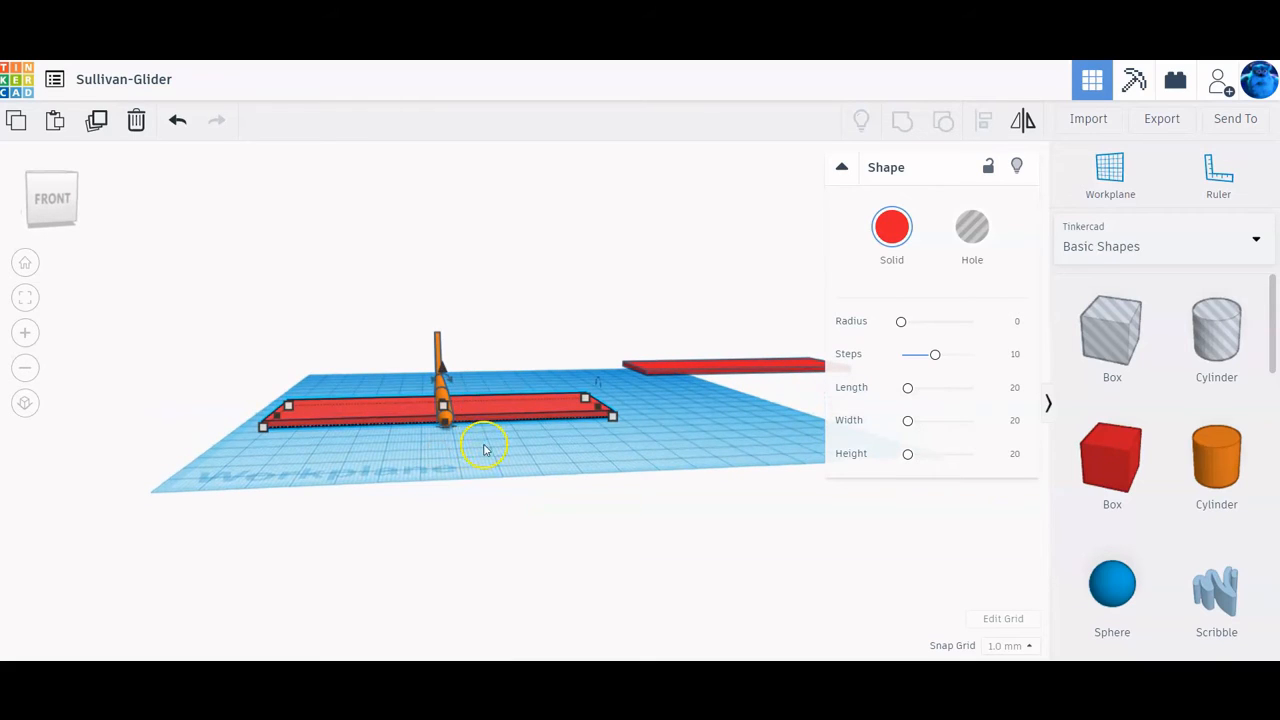
# Step: Raise the wing plate 2 mm so it sits level with the glider's body
pyautogui.click(445, 372)
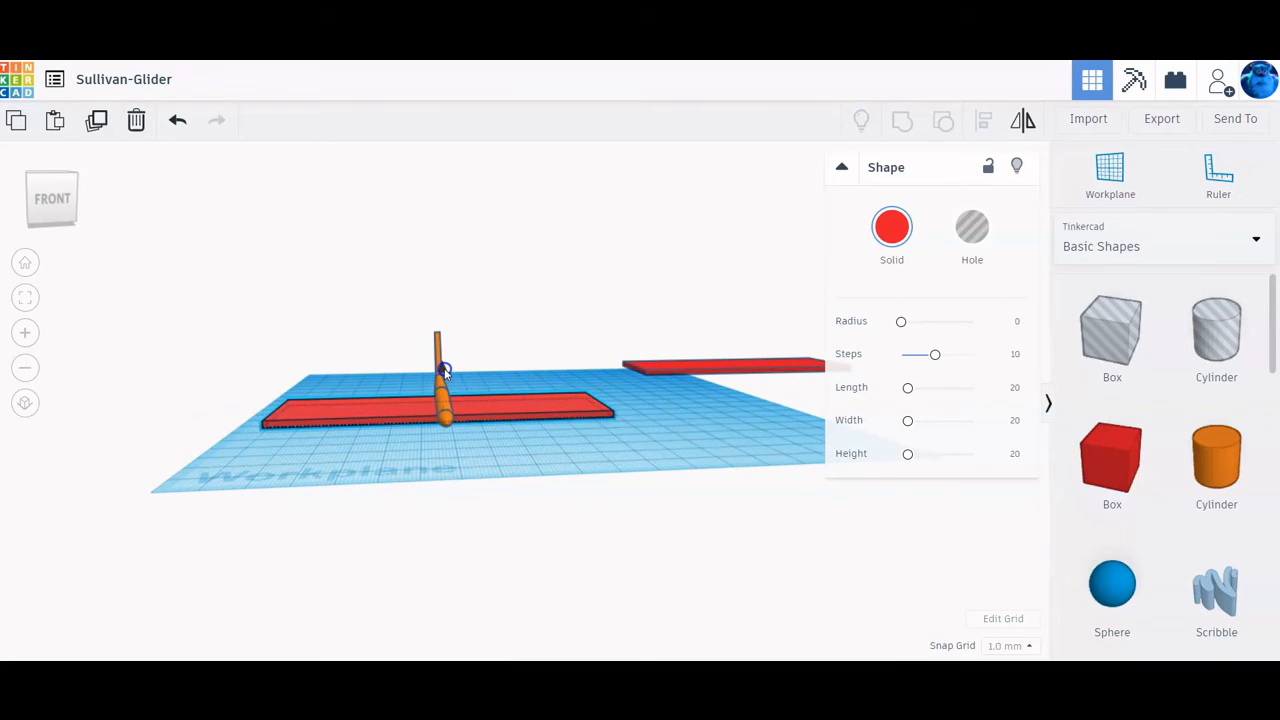
pyautogui.press('Up')
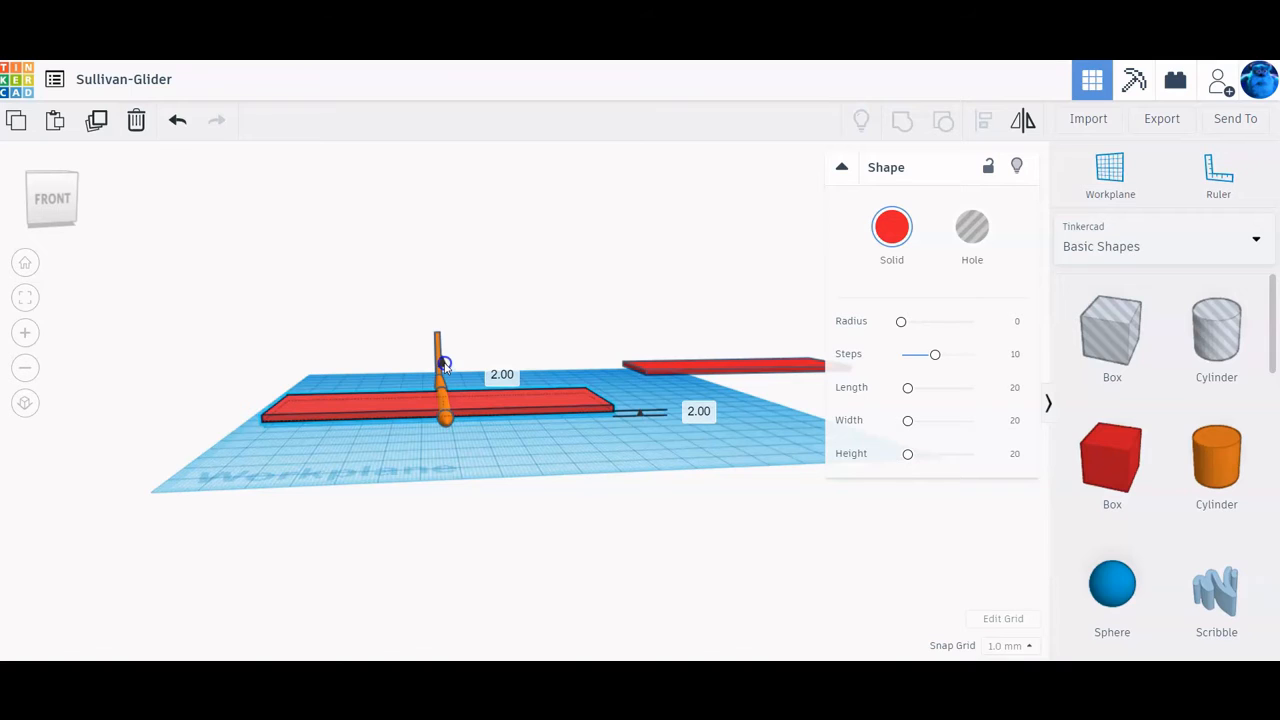
pyautogui.moveTo(391, 483)
pyautogui.mouseDown(button='right')
pyautogui.moveTo(554, 480)
pyautogui.moveTo(703, 457)
pyautogui.moveTo(754, 380)
pyautogui.moveTo(731, 340)
pyautogui.moveTo(700, 523)
pyautogui.moveTo(531, 520)
pyautogui.moveTo(401, 474)
pyautogui.mouseUp(button='right')
pyautogui.click(25, 297)
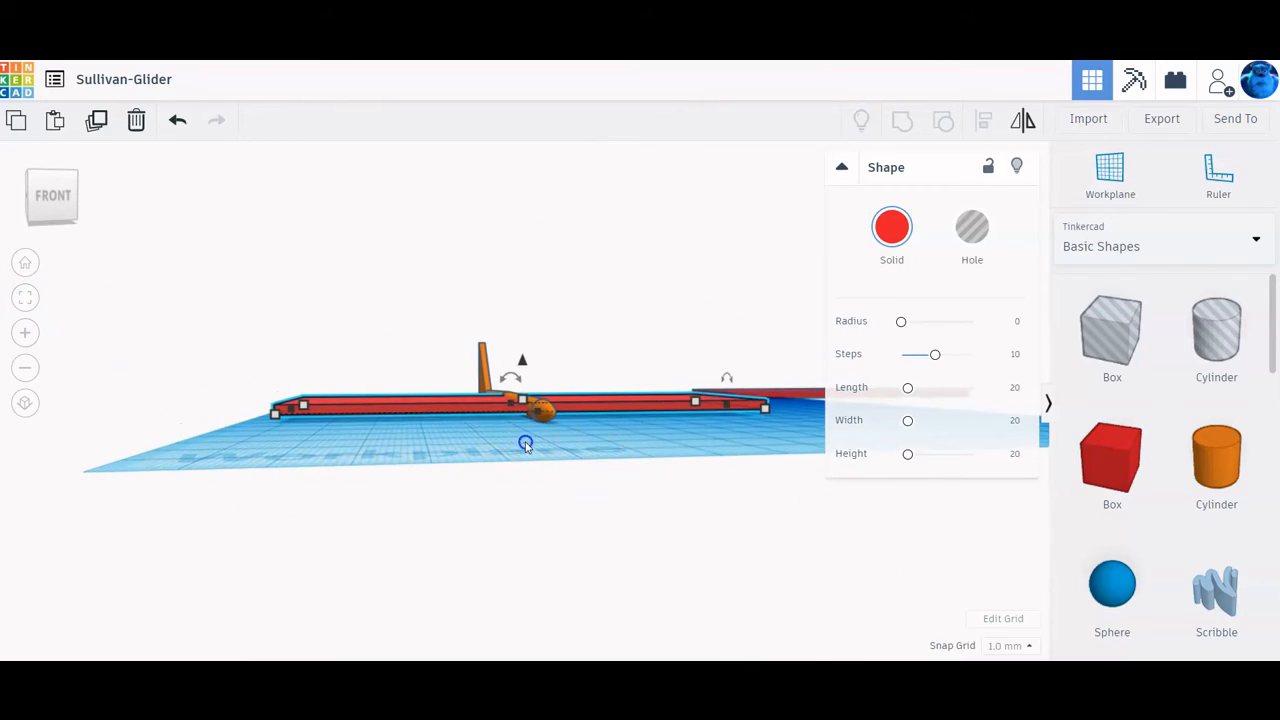
pyautogui.click(525, 443)
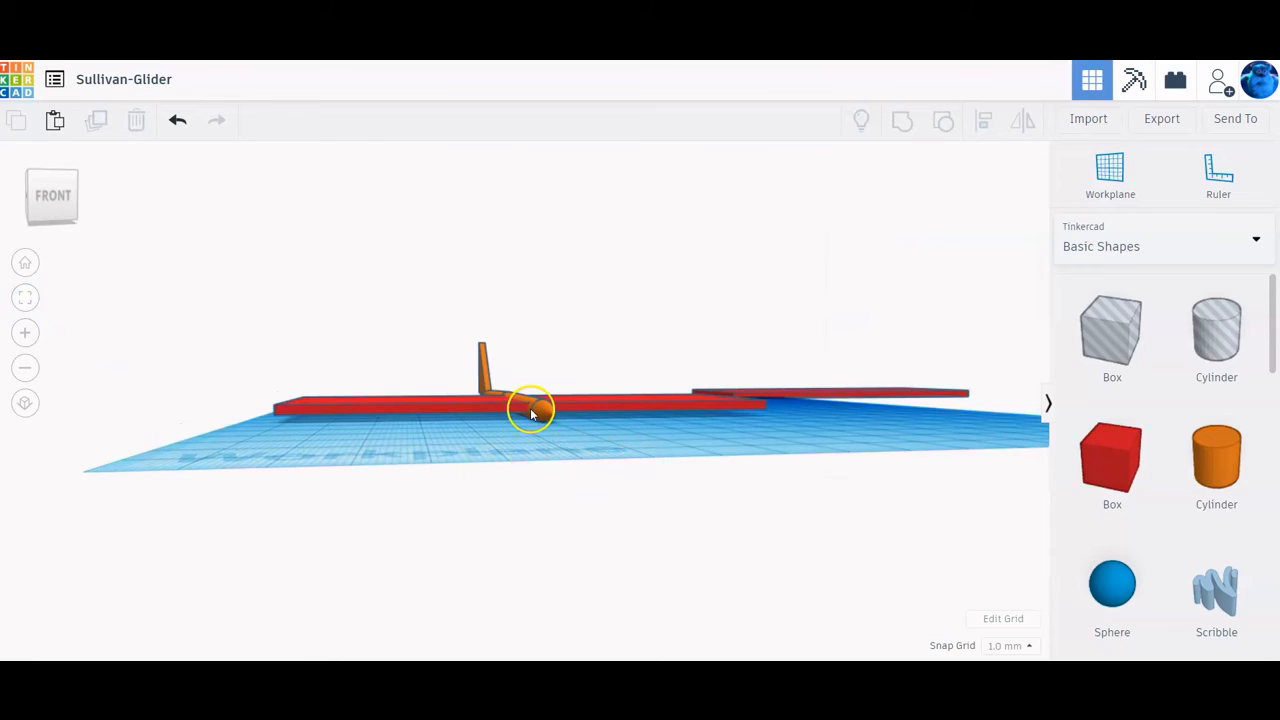
# Step: Resize the spare wing plate to 40 mm across and 15 mm deep to form the horizontal tail
pyautogui.moveTo(532, 413); pyautogui.dragTo(818, 478, button='right')
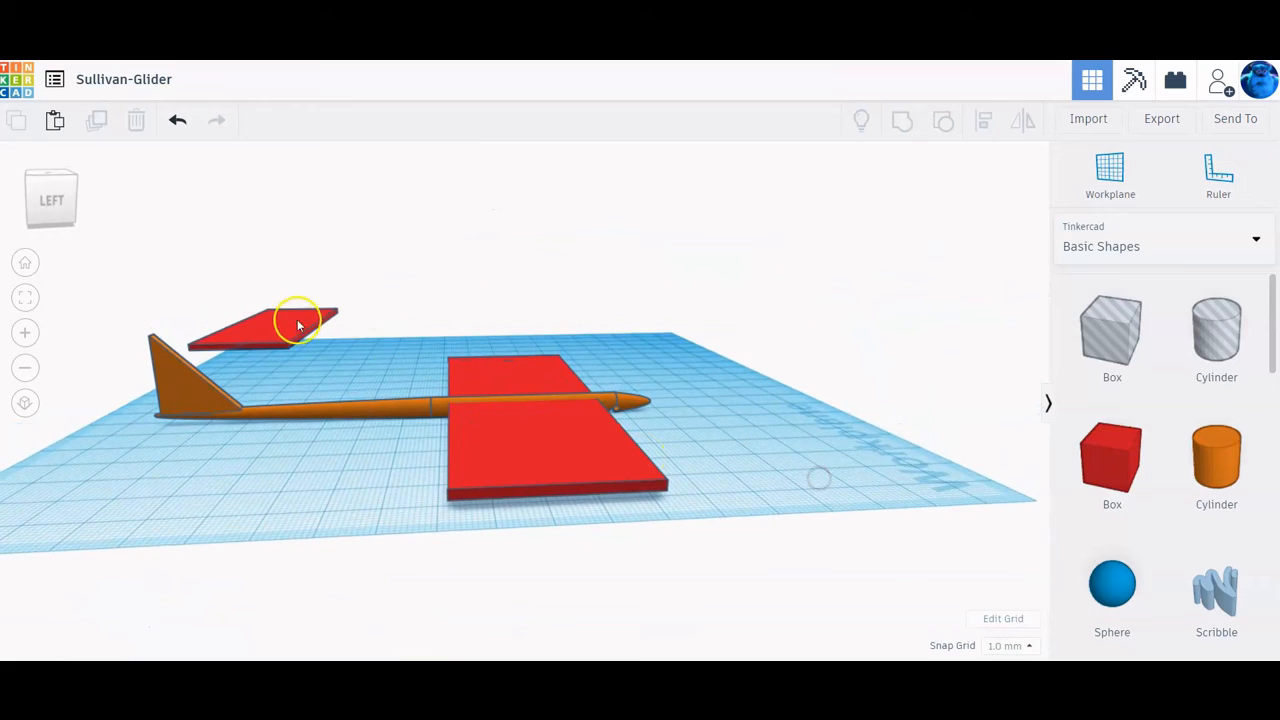
pyautogui.click(297, 325)
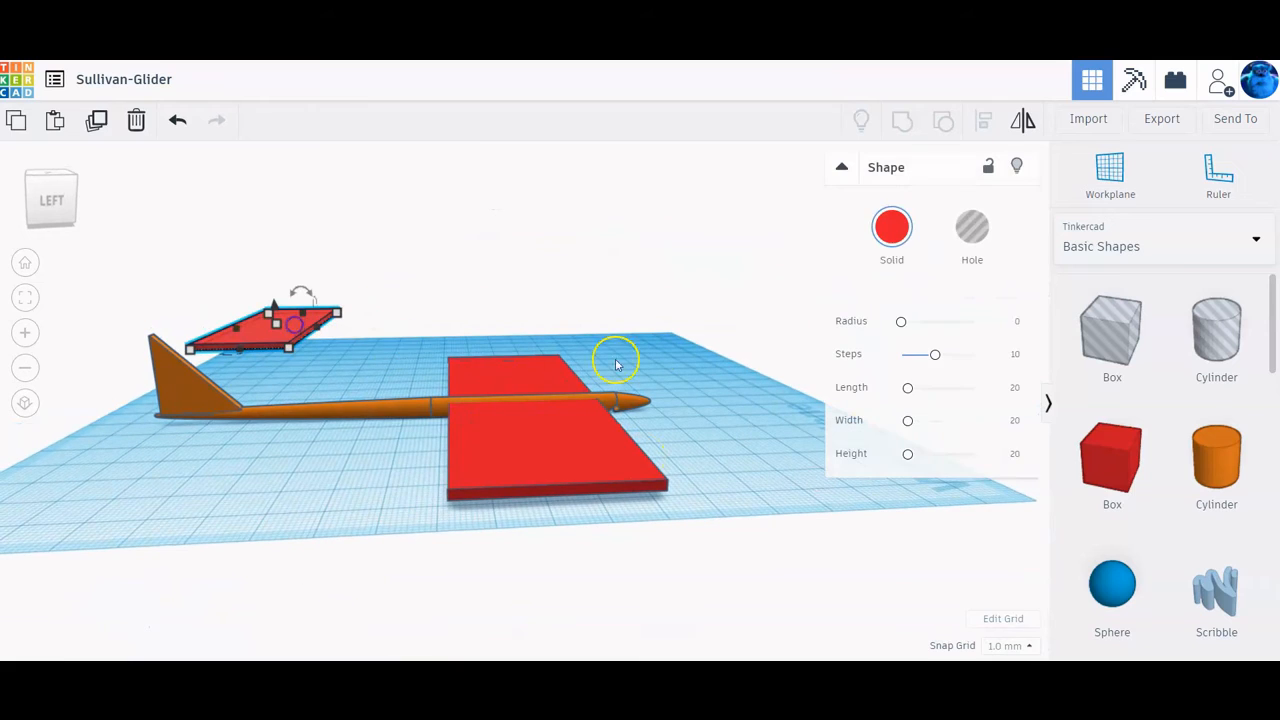
pyautogui.click(25, 300)
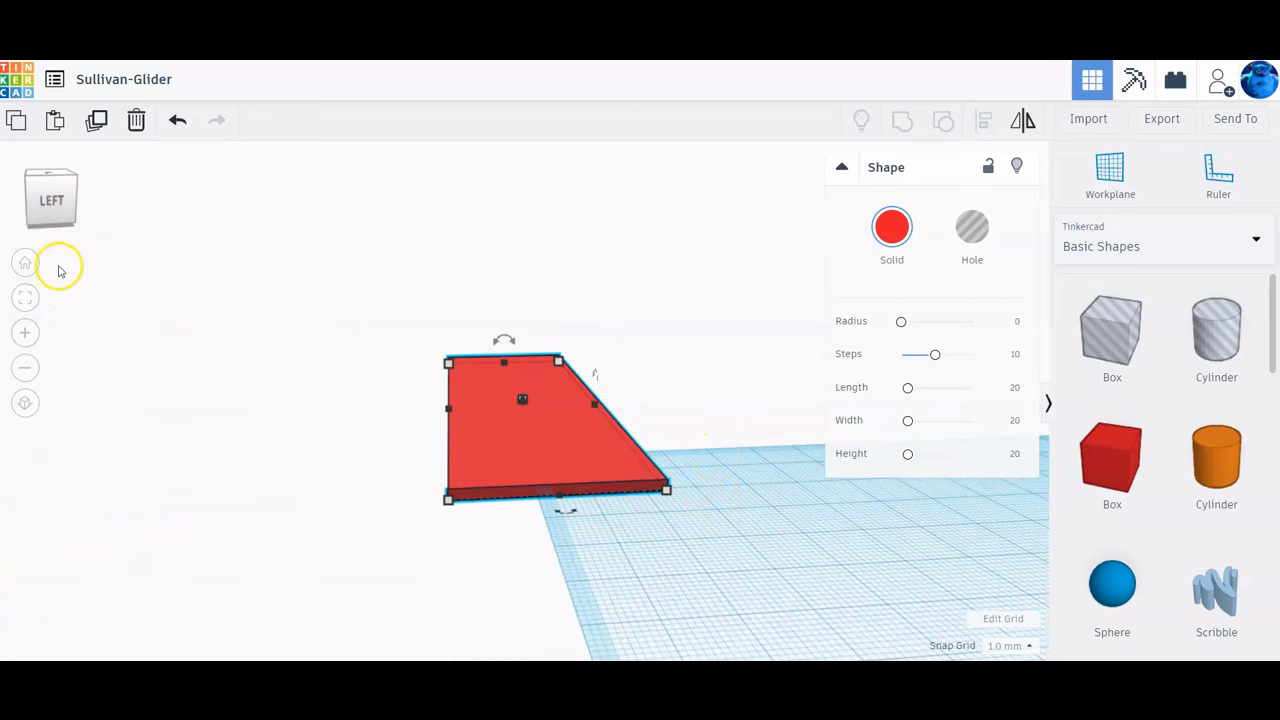
pyautogui.moveTo(745, 545); pyautogui.dragTo(407, 566, button='right')
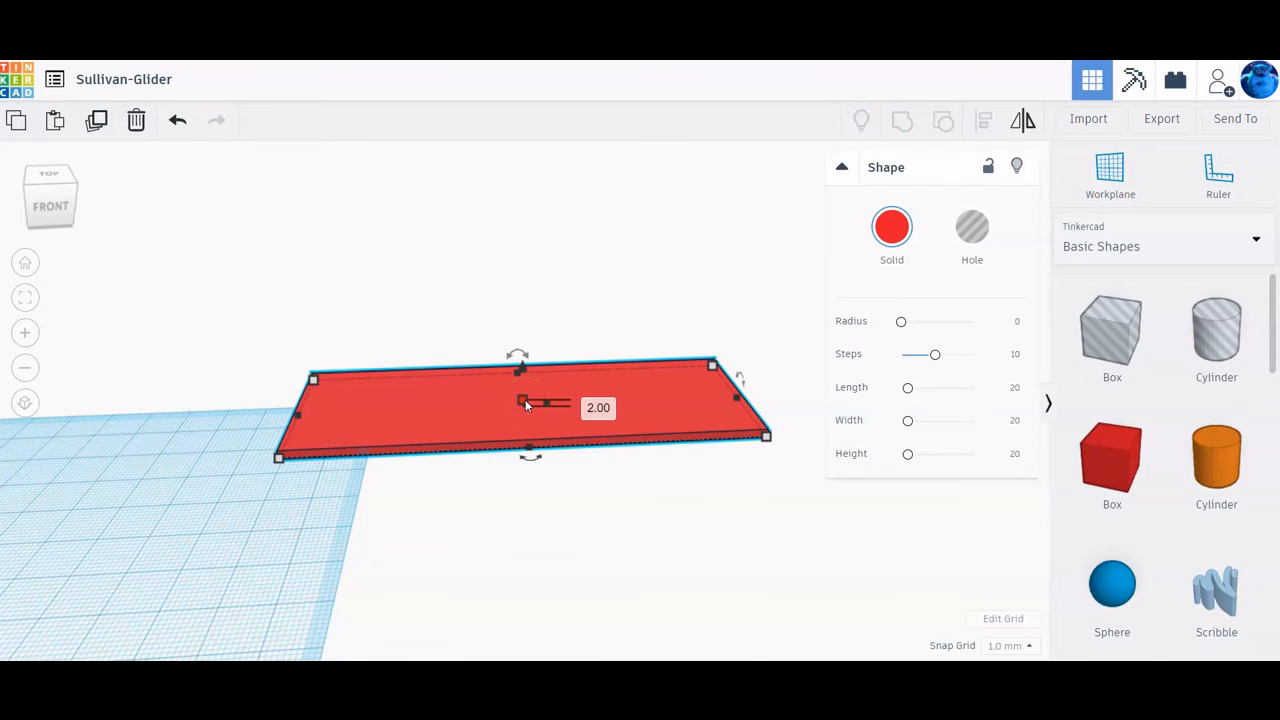
pyautogui.click(279, 461)
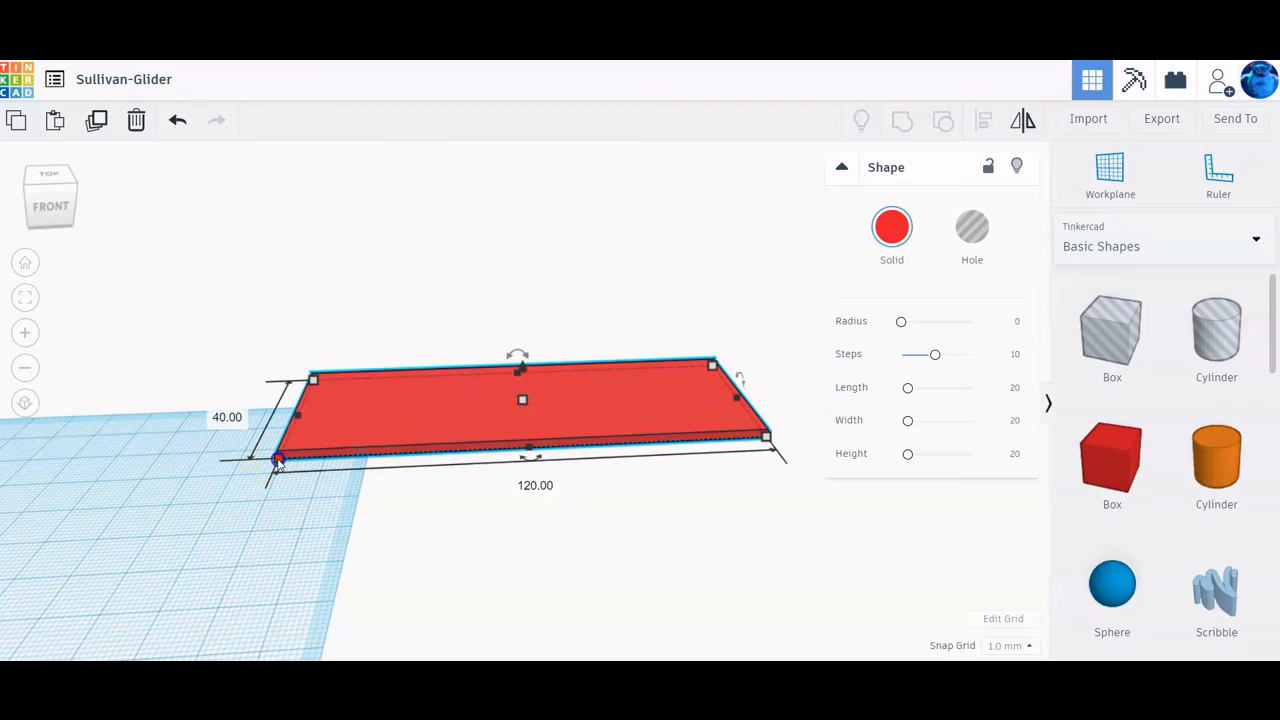
pyautogui.click(538, 486)
pyautogui.write('40')
pyautogui.press('Return')
pyautogui.click(530, 405)
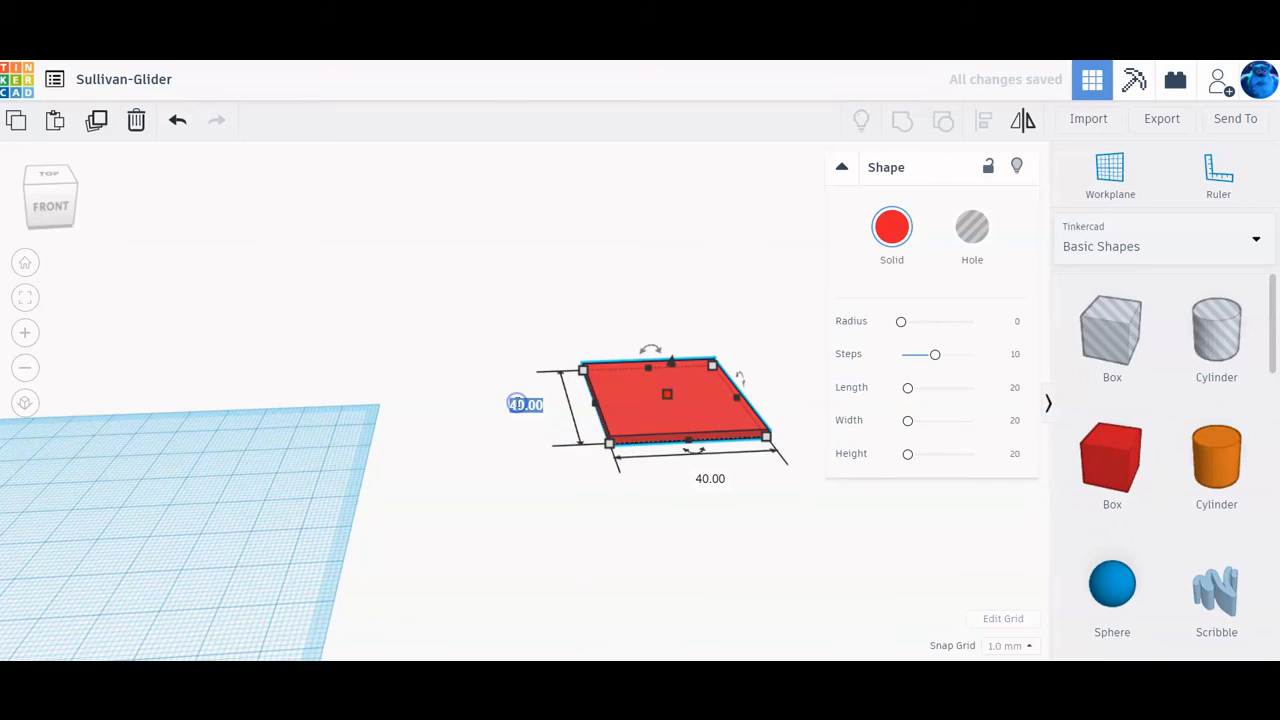
pyautogui.press('Return')
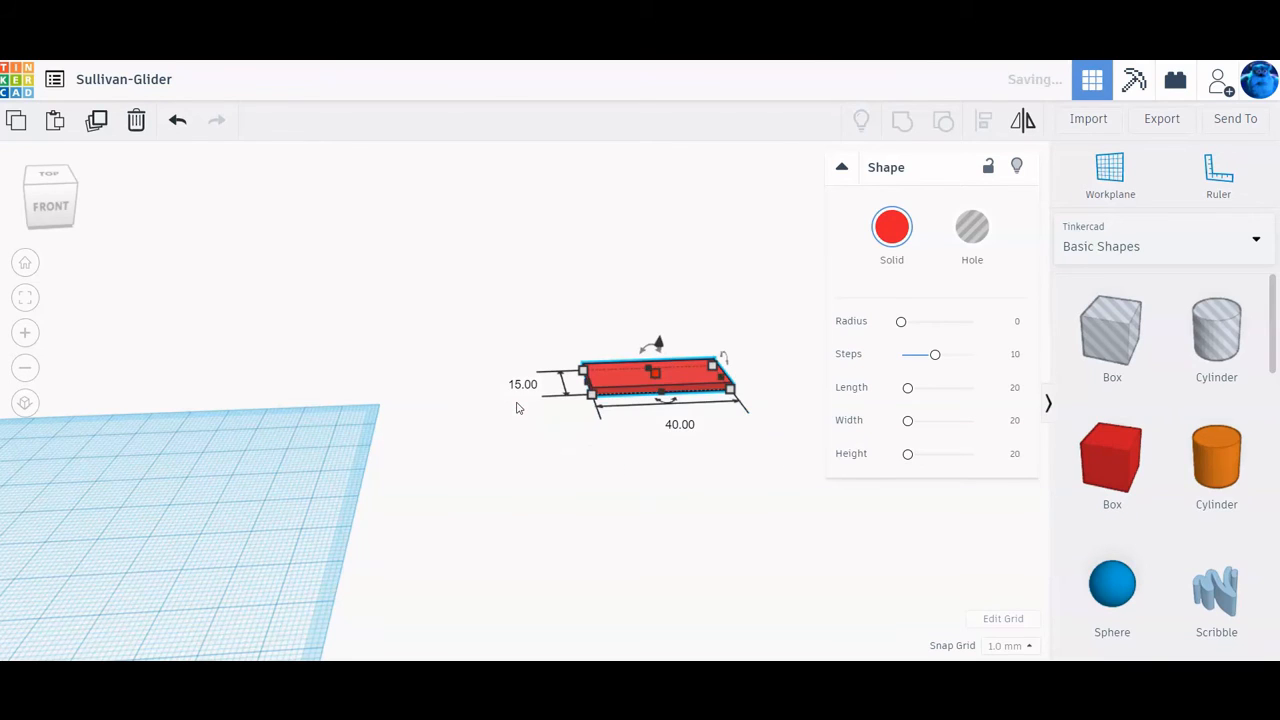
pyautogui.click(619, 397)
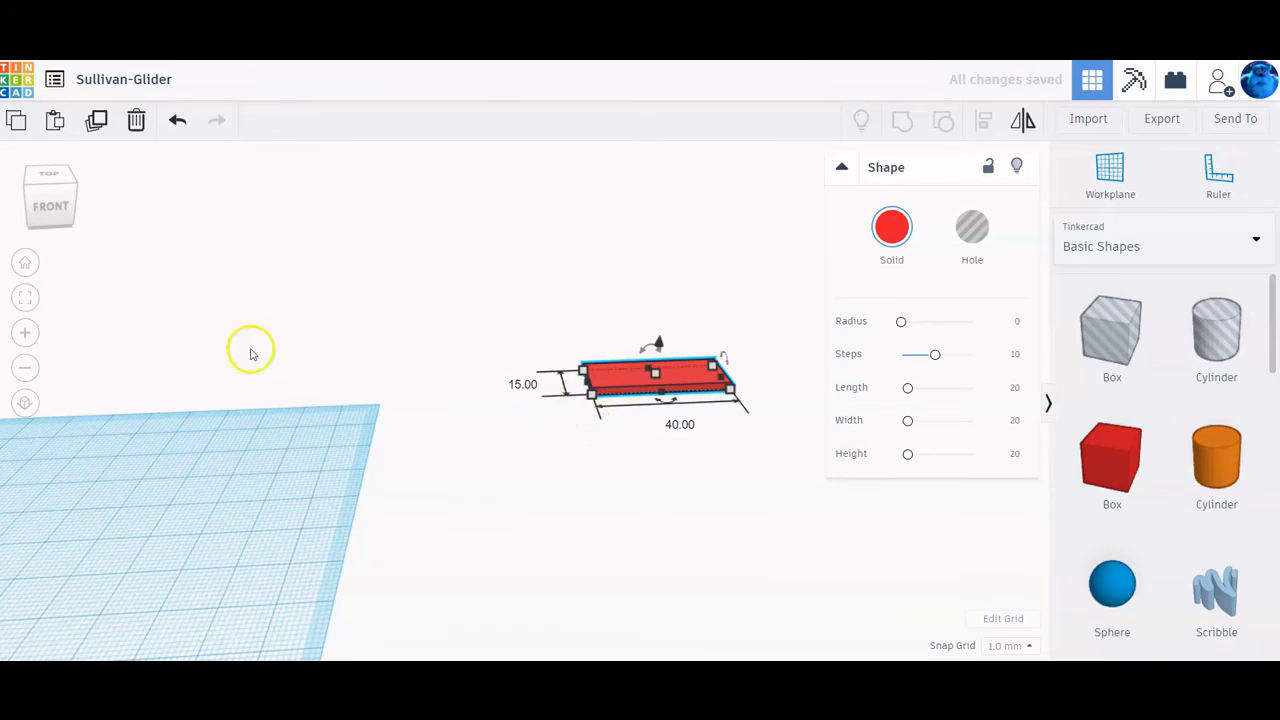
# Step: Group the glider's body with the large wing plate into one shape
pyautogui.scroll(-5, 289, 358)
pyautogui.moveTo(123, 391); pyautogui.dragTo(334, 604)
pyautogui.click(903, 122)
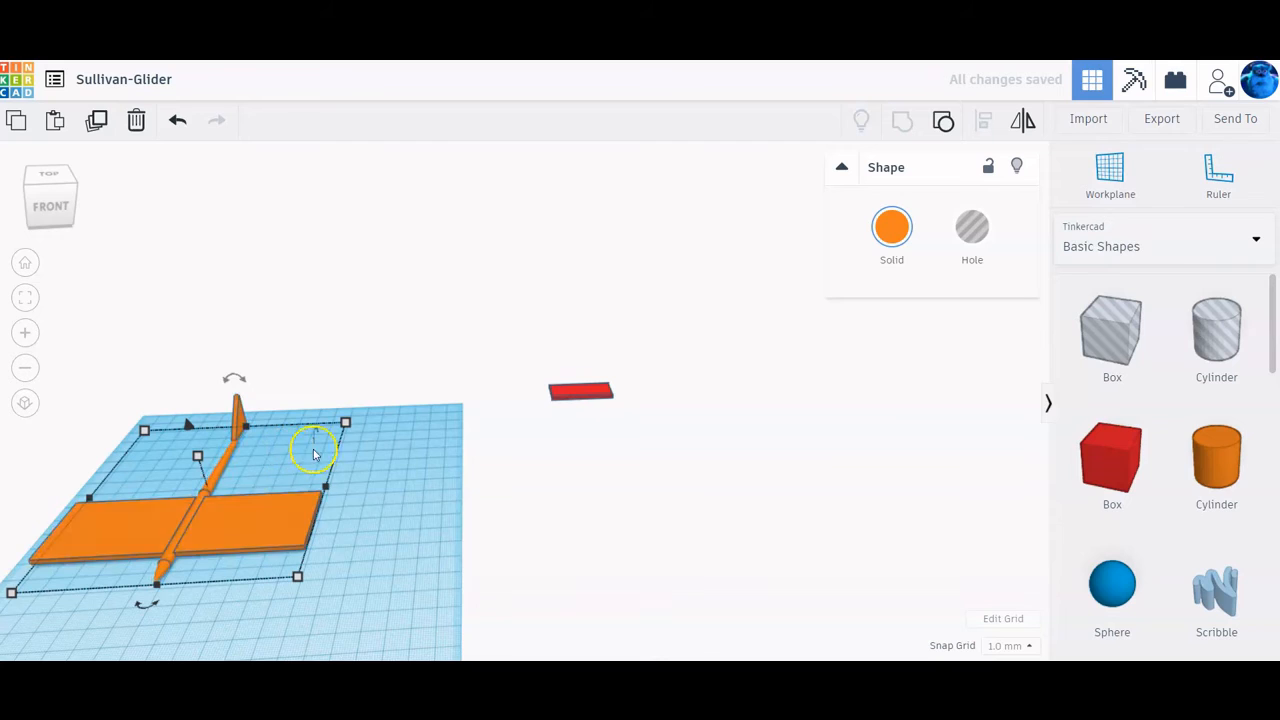
# Step: Align the small tail plate with the glider, centred on the body and flush with the rear end of the fin
pyautogui.moveTo(163, 373); pyautogui.dragTo(660, 474)
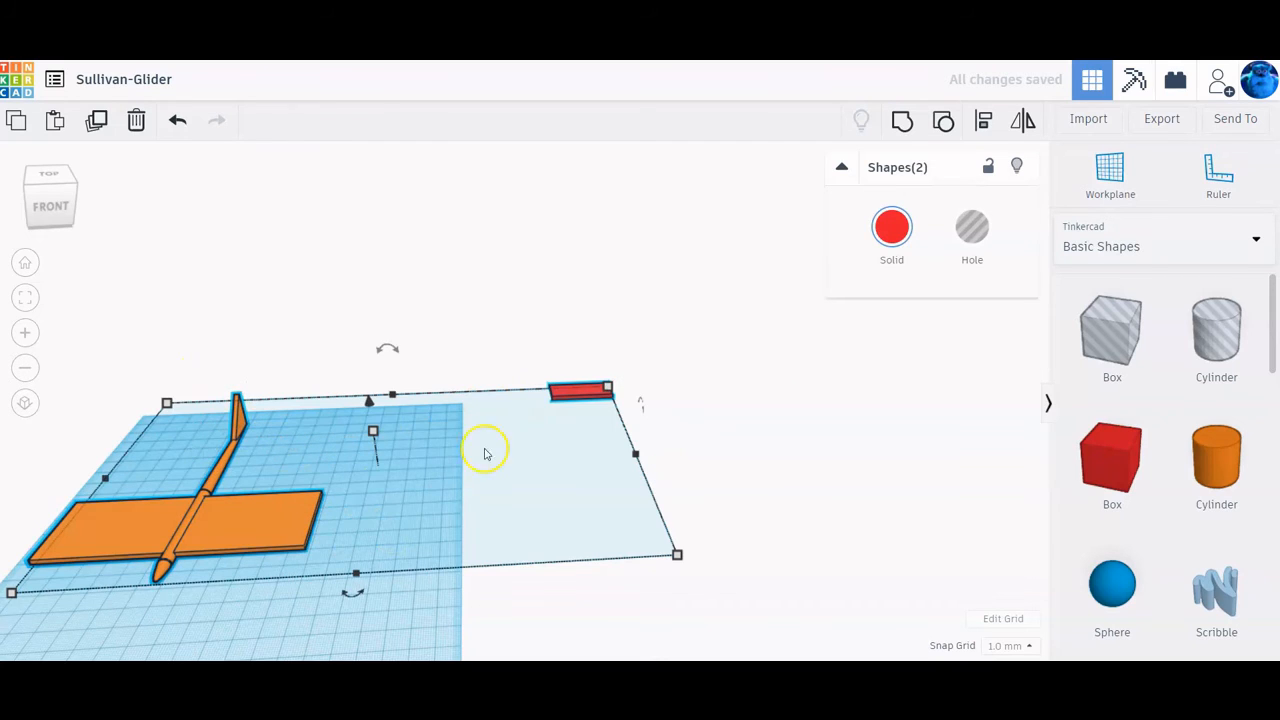
pyautogui.click(983, 120)
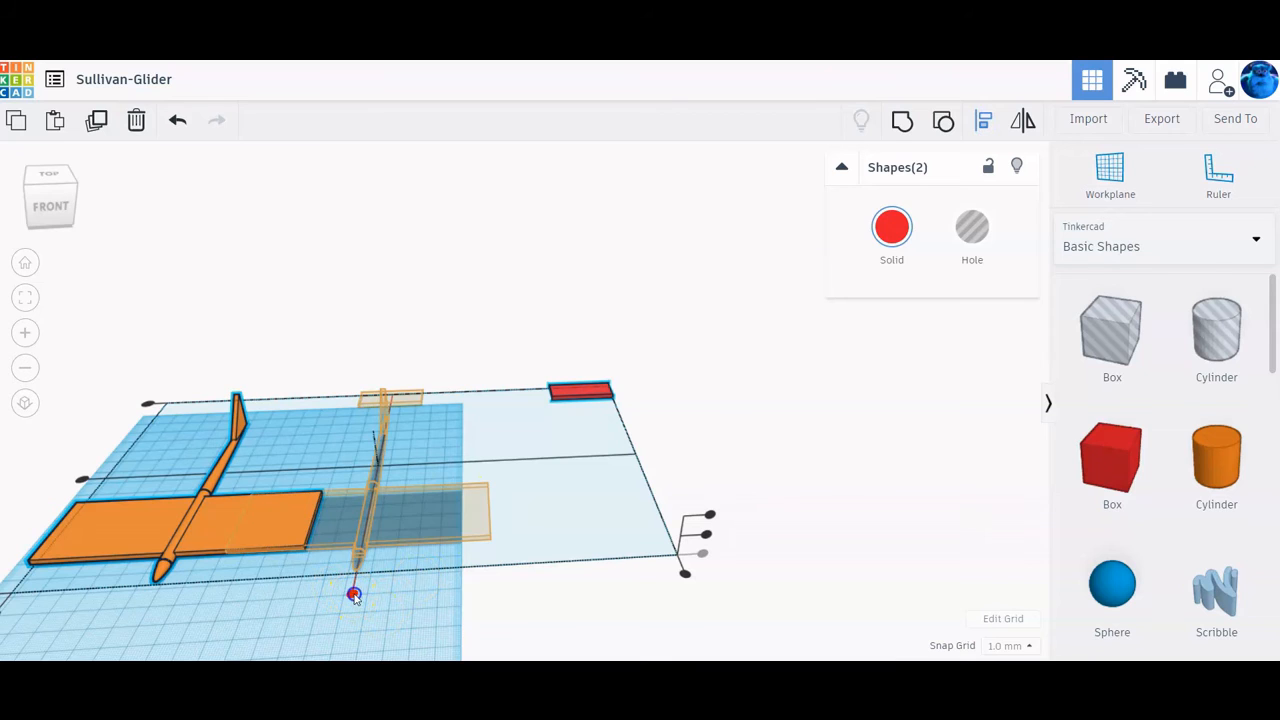
pyautogui.click(354, 594)
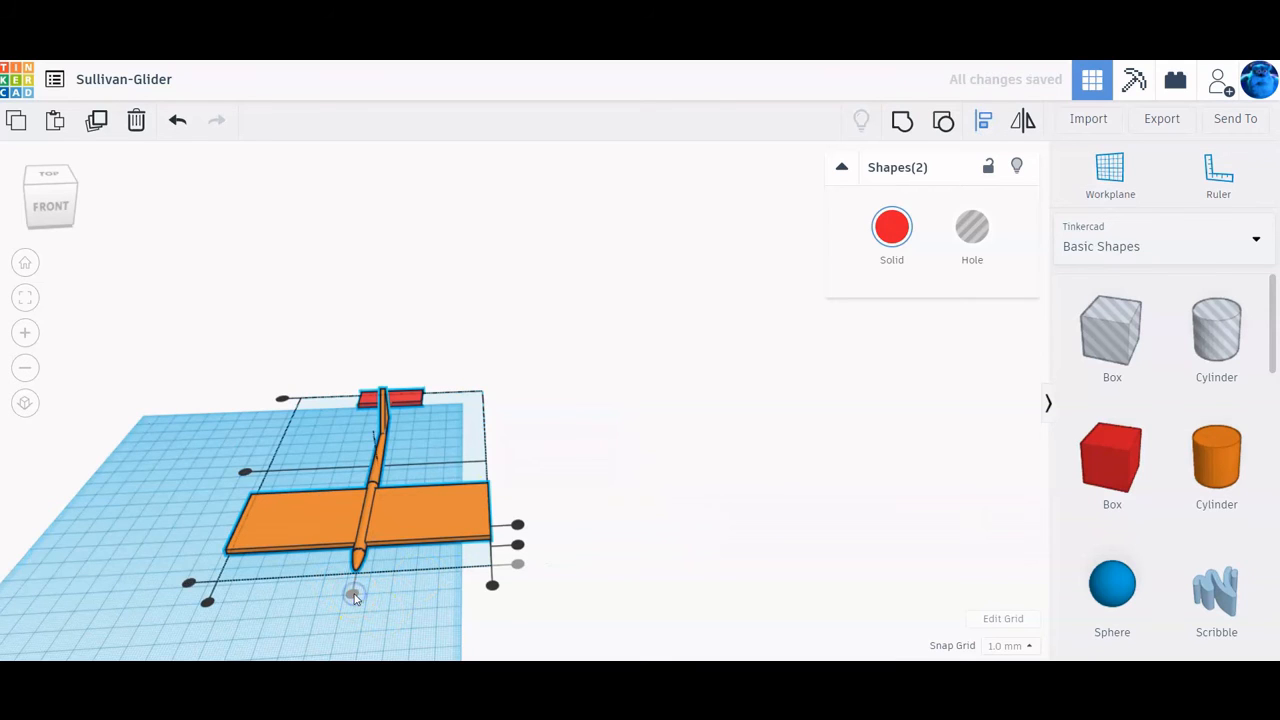
pyautogui.click(282, 398)
pyautogui.moveTo(267, 429); pyautogui.dragTo(584, 407, button='right')
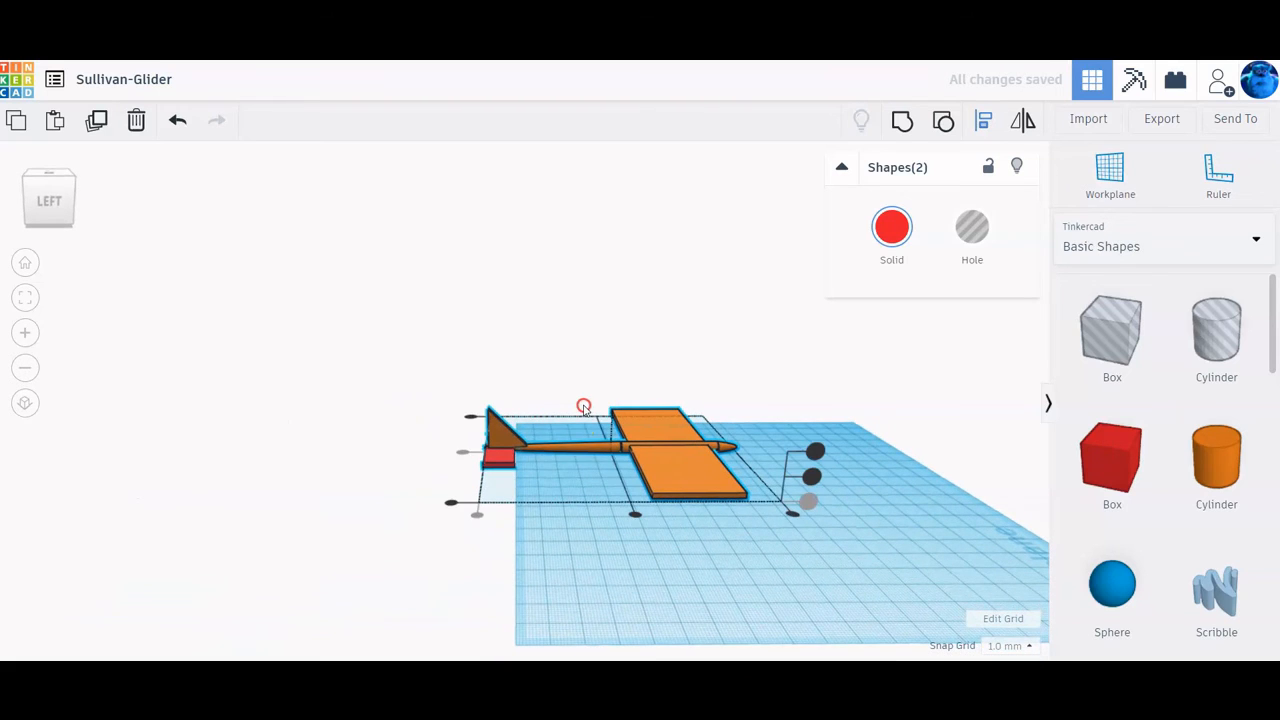
pyautogui.scroll(5, 518, 492)
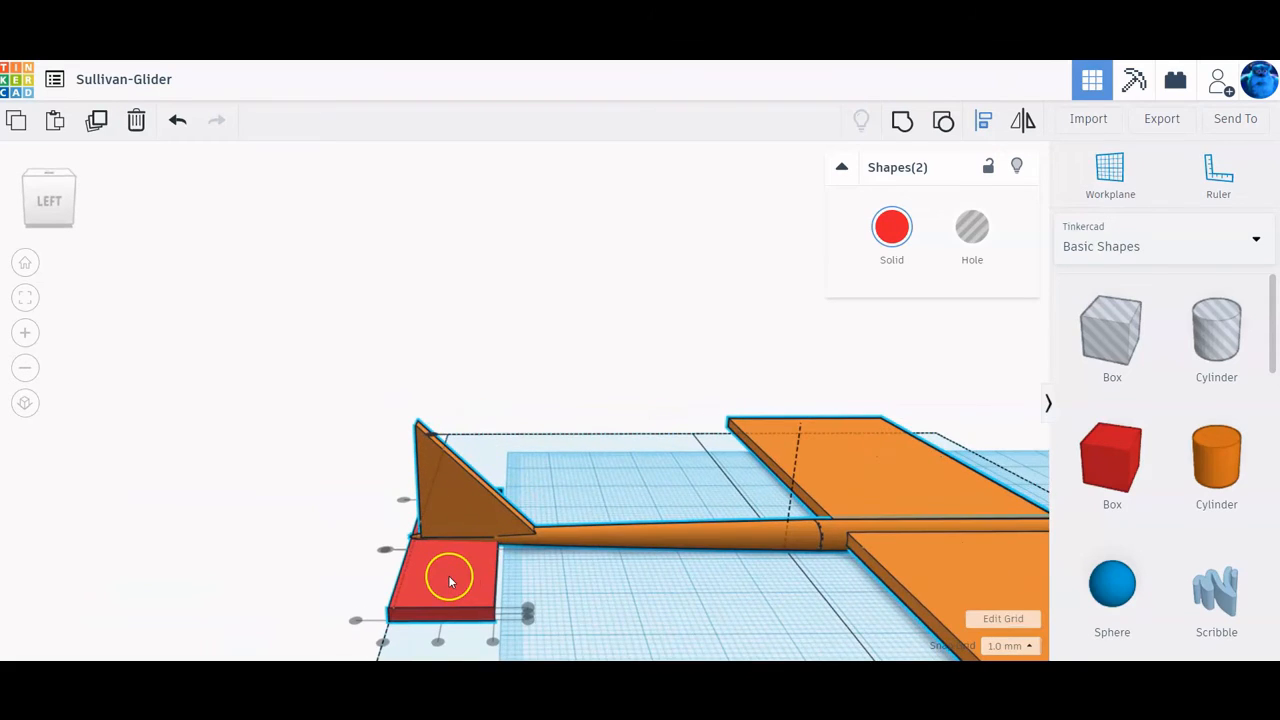
# Step: Nudge the tail plate 2 mm forward along the body and raise it to the height of the tapered tail
pyautogui.click(349, 560)
pyautogui.click(446, 578)
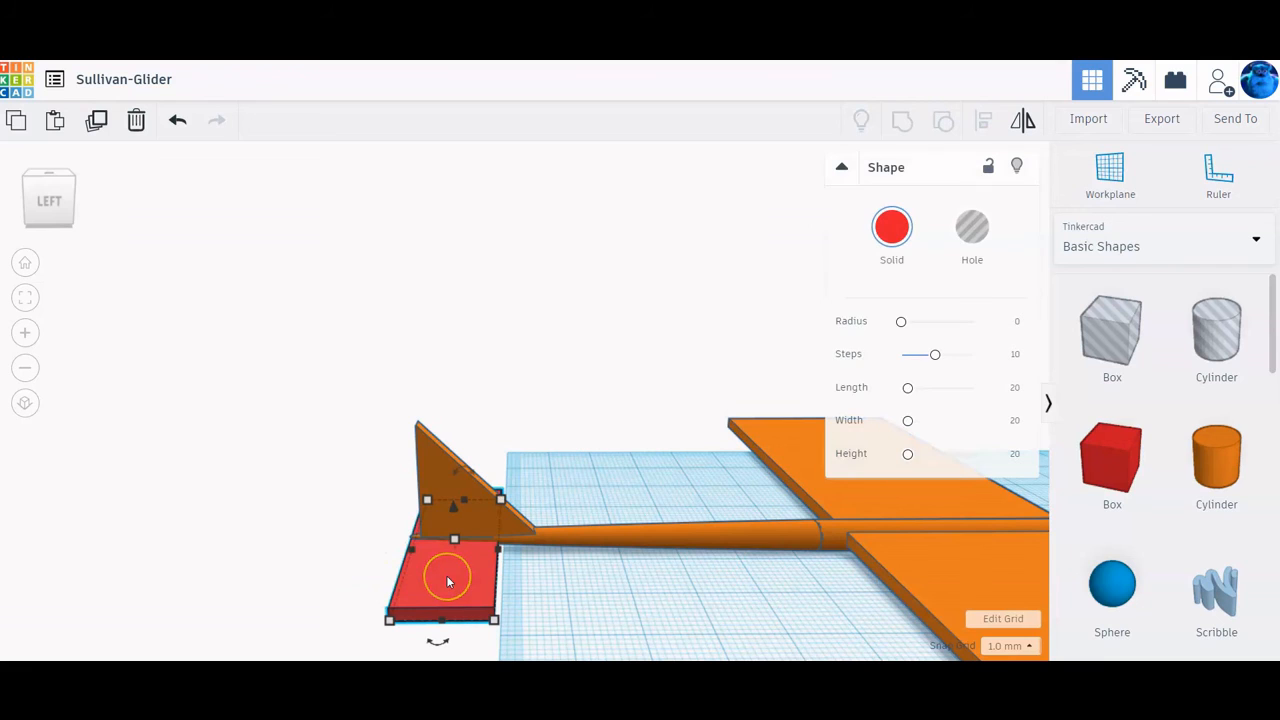
pyautogui.press('Right')
pyautogui.press('Right')
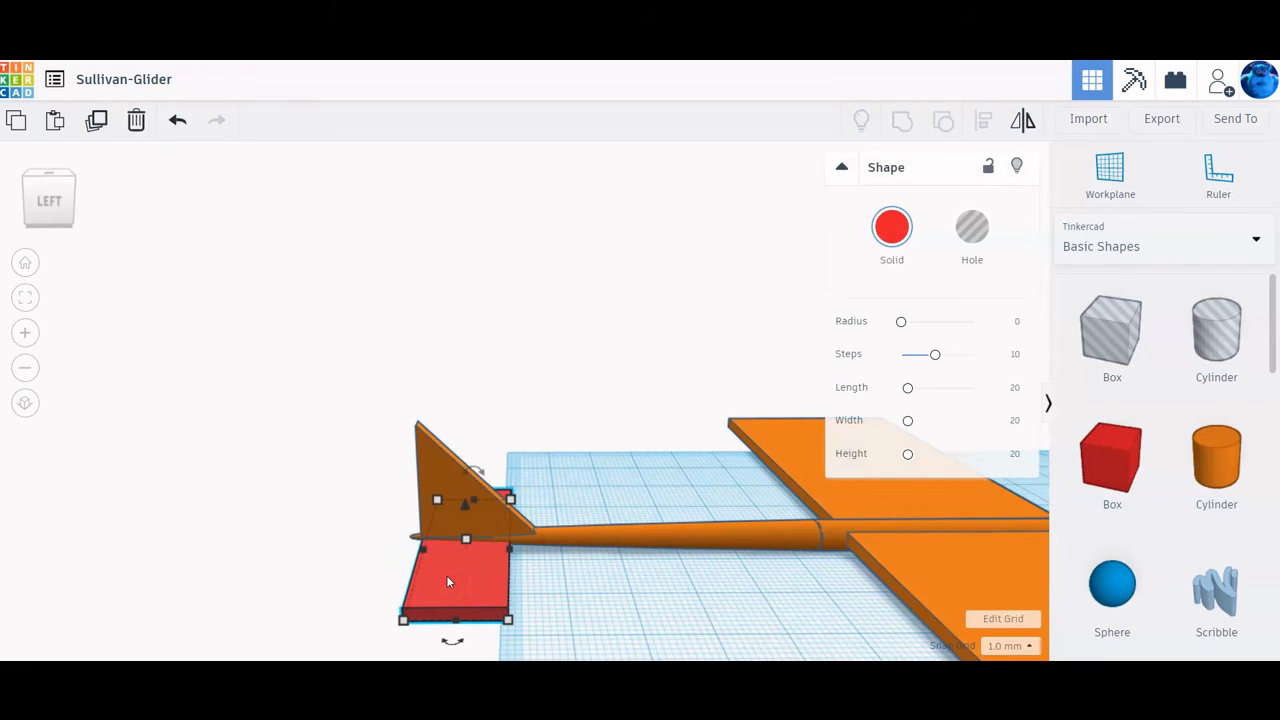
pyautogui.moveTo(508, 571); pyautogui.dragTo(534, 571, button='right')
pyautogui.click(380, 546)
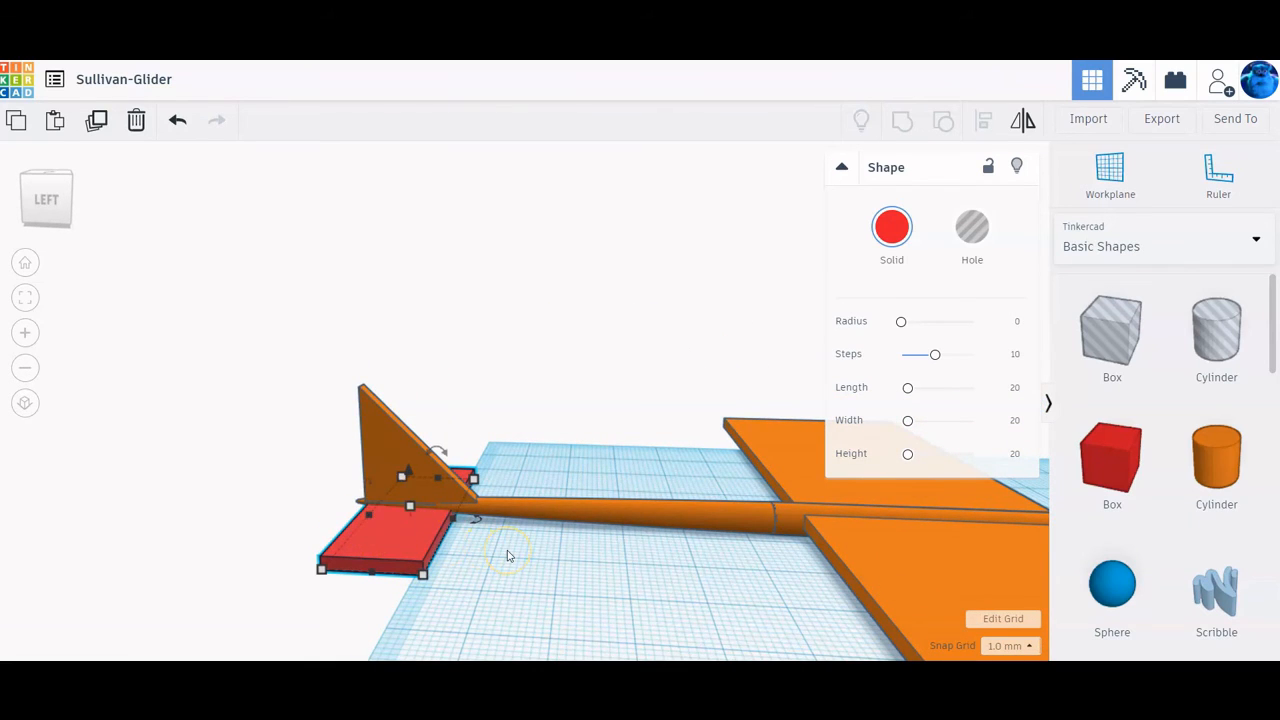
pyautogui.hotkey('ctrl', 'Up')
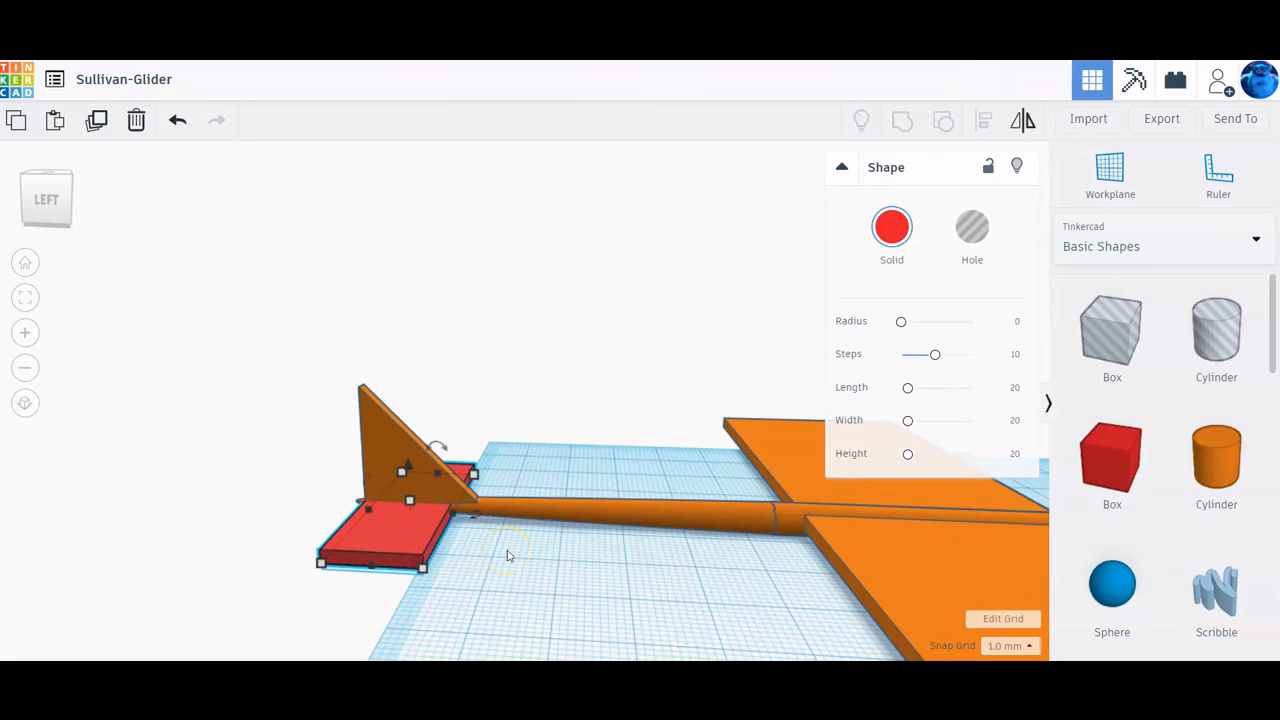
pyautogui.moveTo(507, 556)
pyautogui.mouseDown(button='right')
pyautogui.moveTo(486, 569)
pyautogui.moveTo(674, 537)
pyautogui.moveTo(659, 553)
pyautogui.moveTo(493, 566)
pyautogui.mouseUp(button='right')
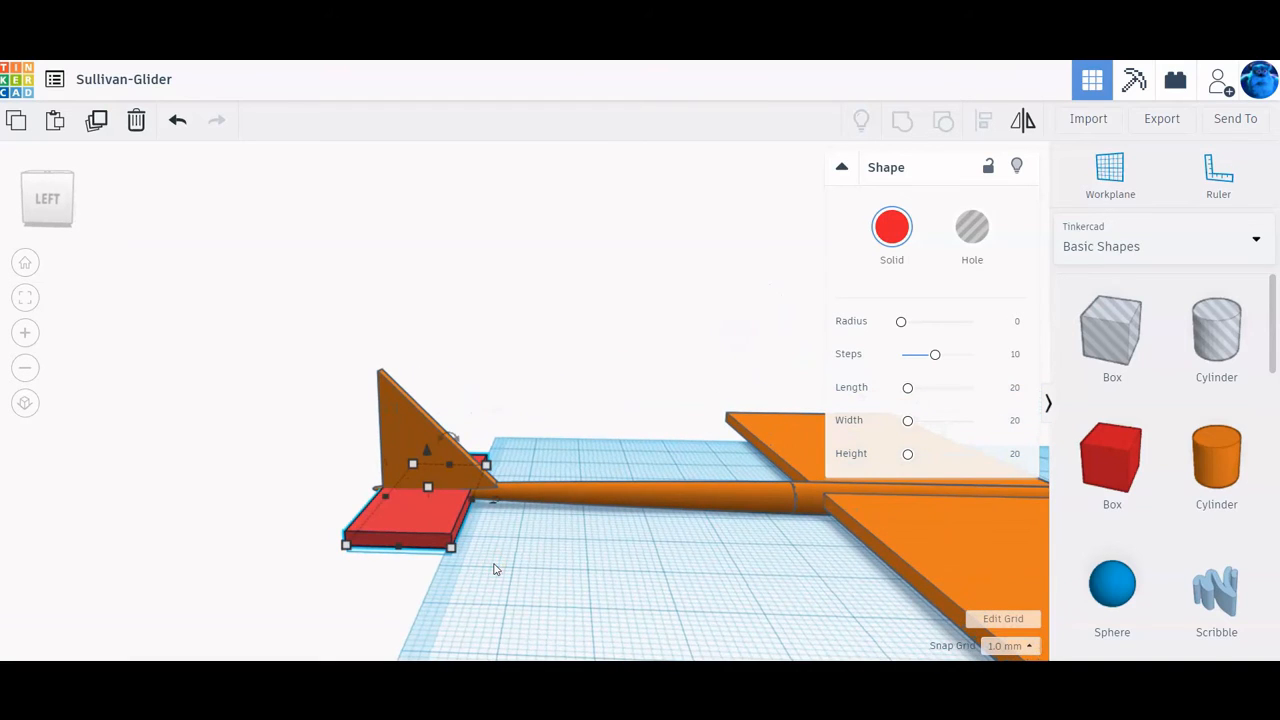
pyautogui.hotkey('ctrl', 'Up')
# Step: Group the tail plate with the rest of the glider into a single shape
pyautogui.moveTo(533, 568); pyautogui.dragTo(232, 566, button='right')
pyautogui.scroll(-5, 232, 566)
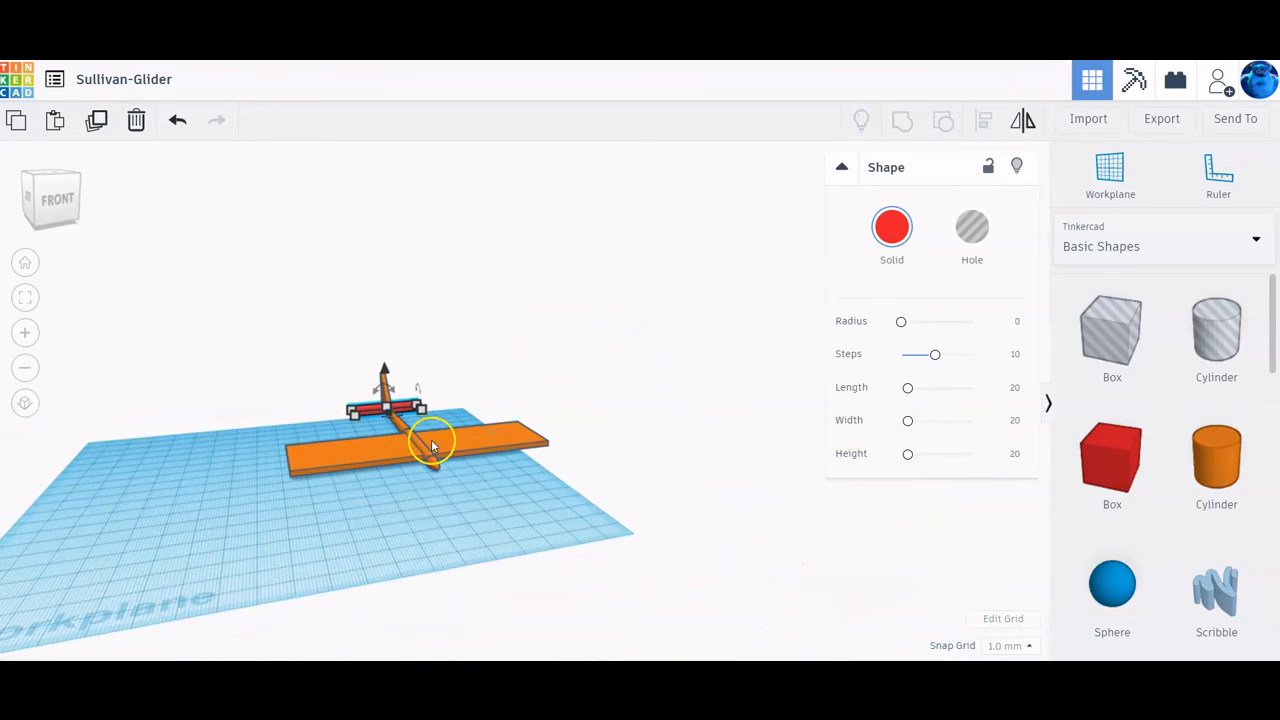
pyautogui.moveTo(314, 326); pyautogui.dragTo(508, 506)
pyautogui.click(901, 120)
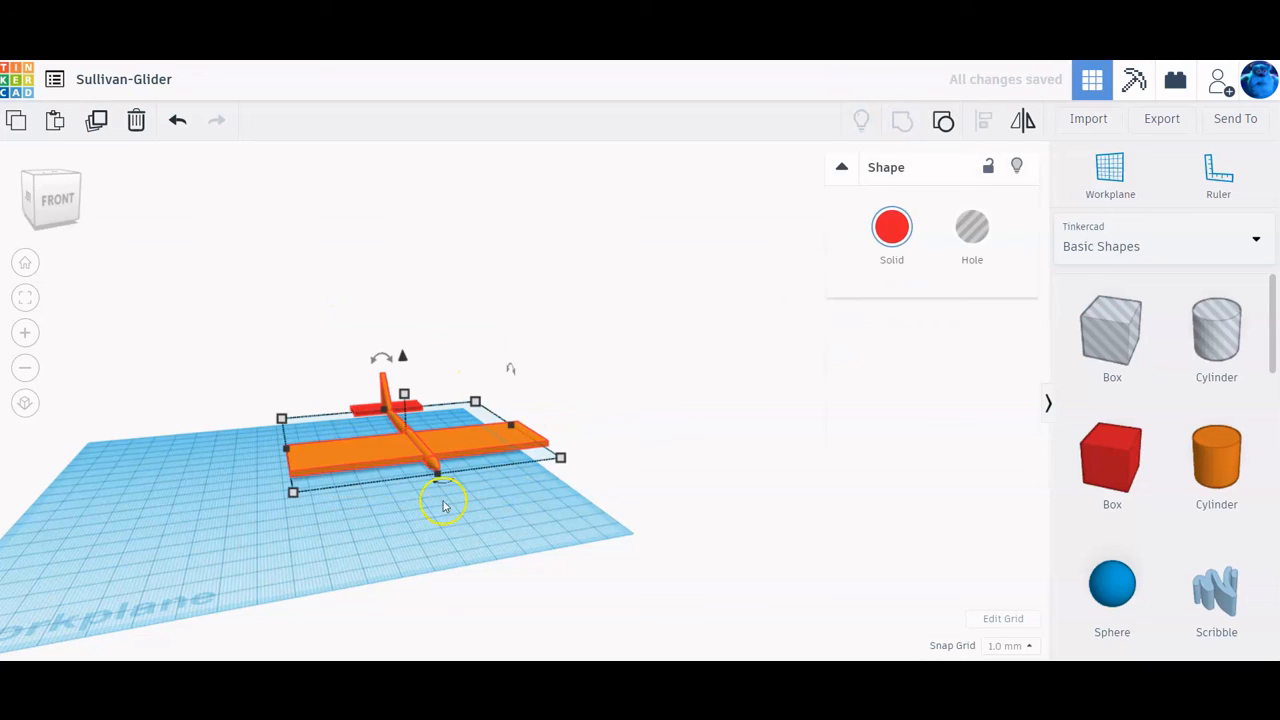
# Step: Move the whole glider away from the workplane's rear edge so it lies fully on the workplane
pyautogui.moveTo(405, 453); pyautogui.dragTo(251, 534)
pyautogui.click(251, 570)
pyautogui.moveTo(329, 563)
pyautogui.mouseDown(button='right')
pyautogui.moveTo(331, 529)
pyautogui.moveTo(323, 586)
pyautogui.mouseUp(button='right')
pyautogui.click(328, 566)
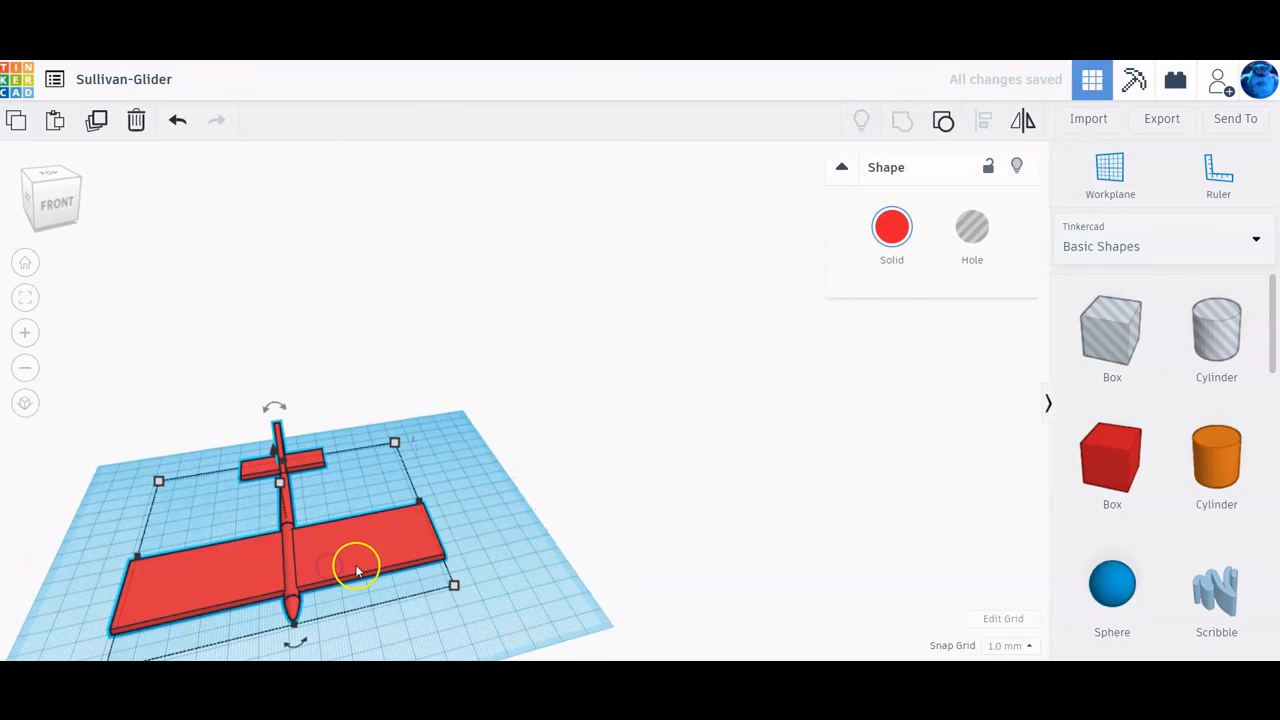
pyautogui.moveTo(487, 601)
pyautogui.mouseDown(button='right')
pyautogui.moveTo(537, 571)
pyautogui.moveTo(466, 586)
pyautogui.moveTo(483, 603)
pyautogui.mouseUp(button='right')
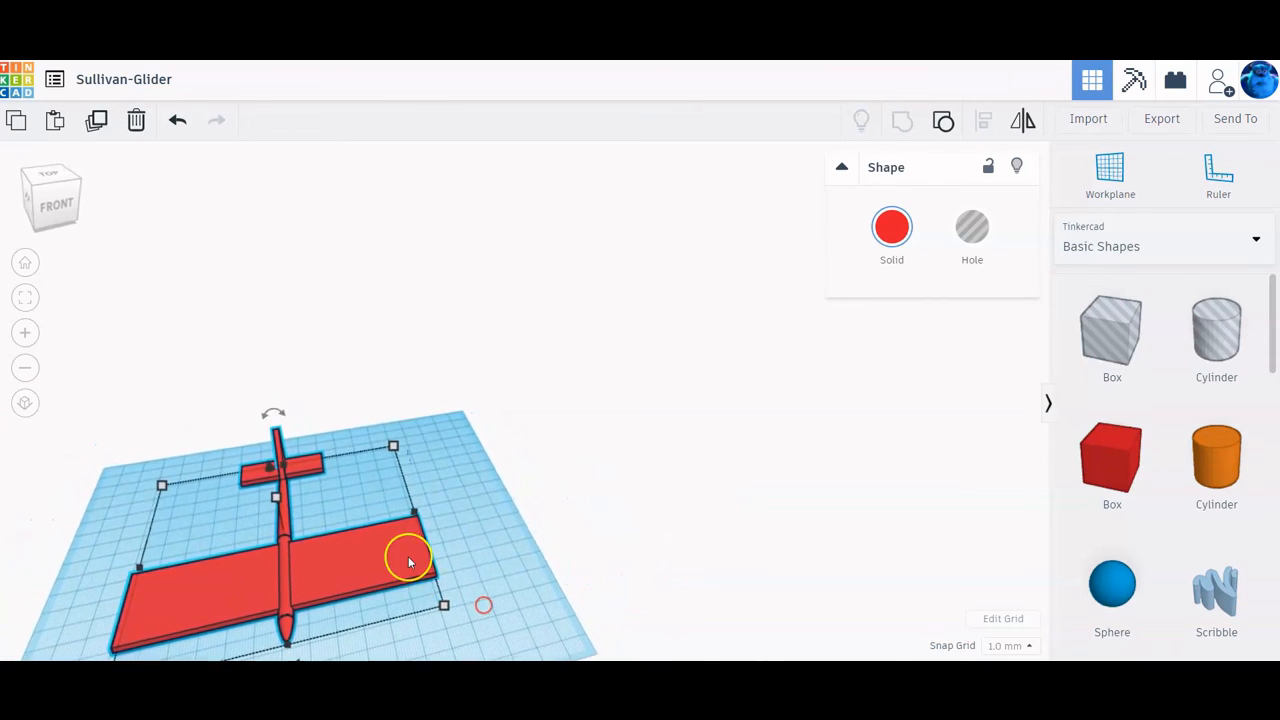
pyautogui.click(25, 297)
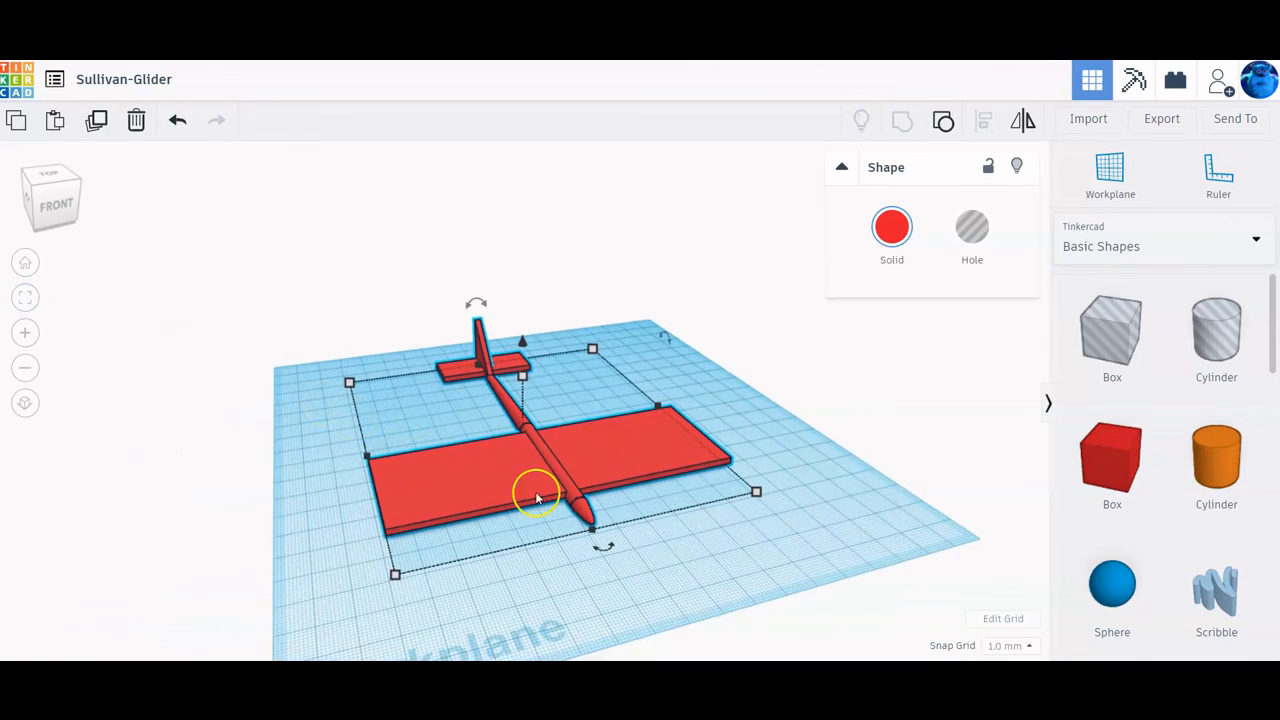
pyautogui.moveTo(560, 505); pyautogui.dragTo(518, 546, button='right')
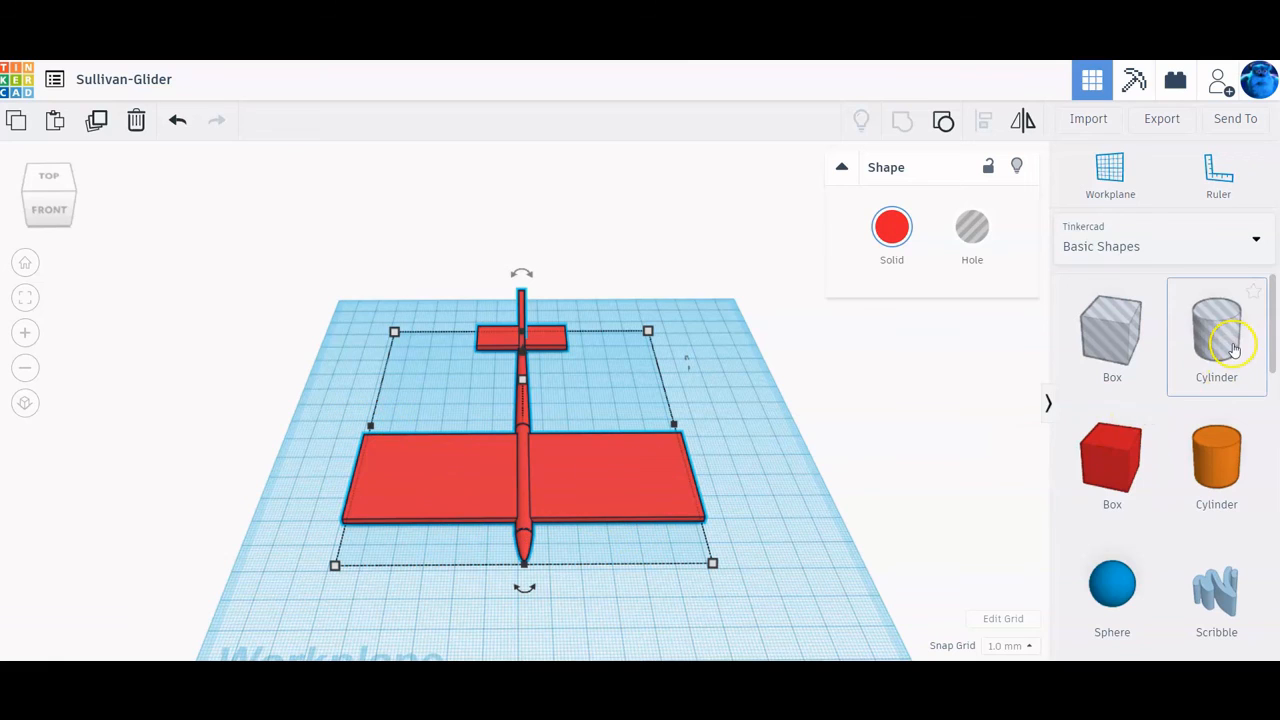
pyautogui.moveTo(1214, 337); pyautogui.dragTo(509, 493)
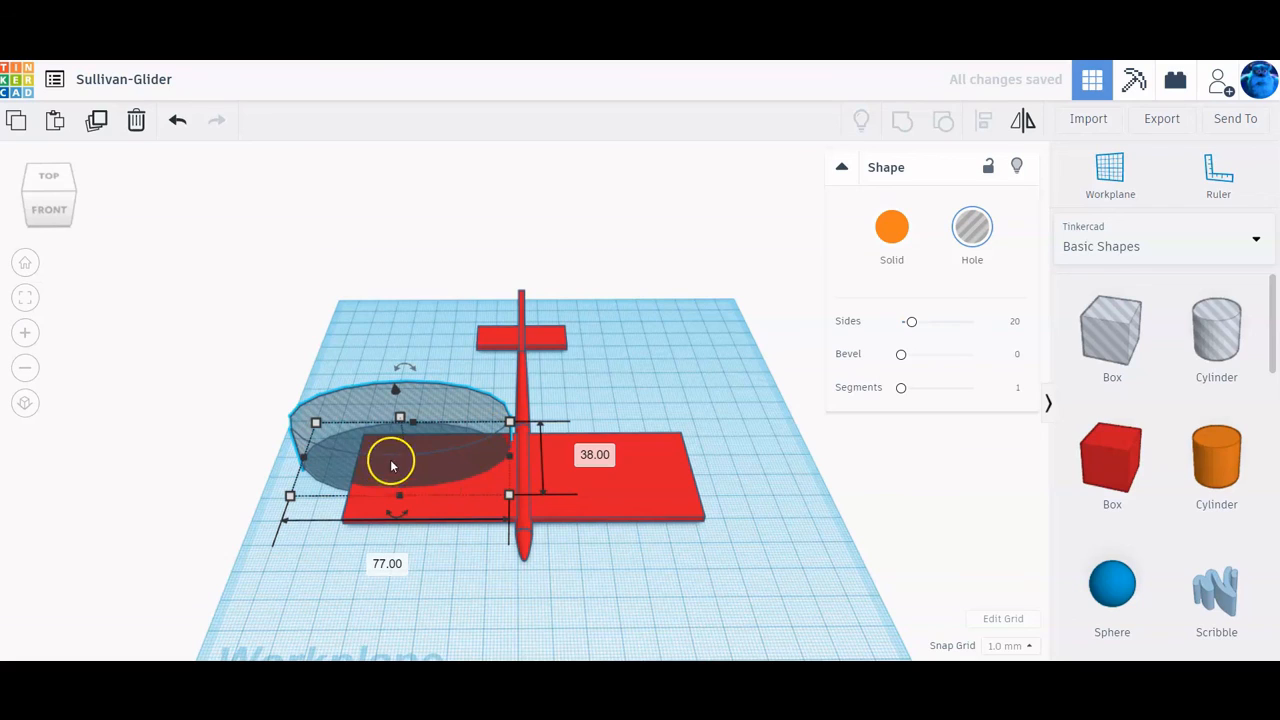
pyautogui.click(479, 466)
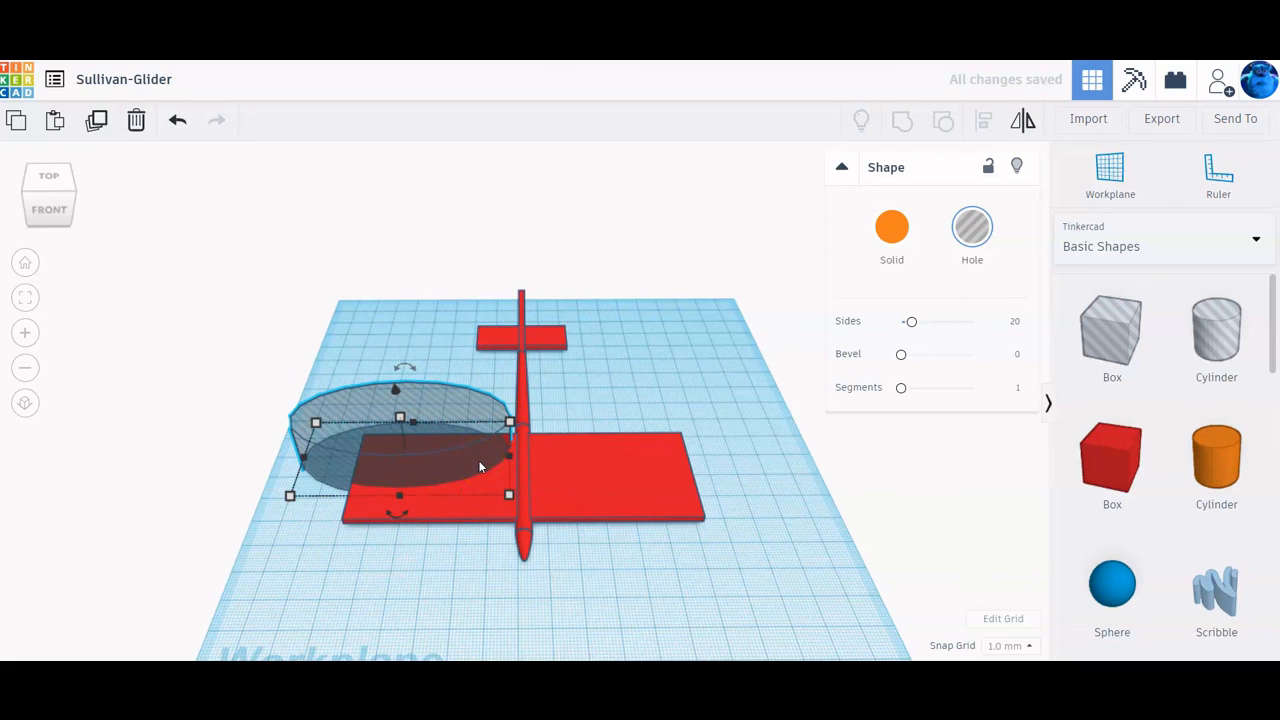
pyautogui.press('Delete')
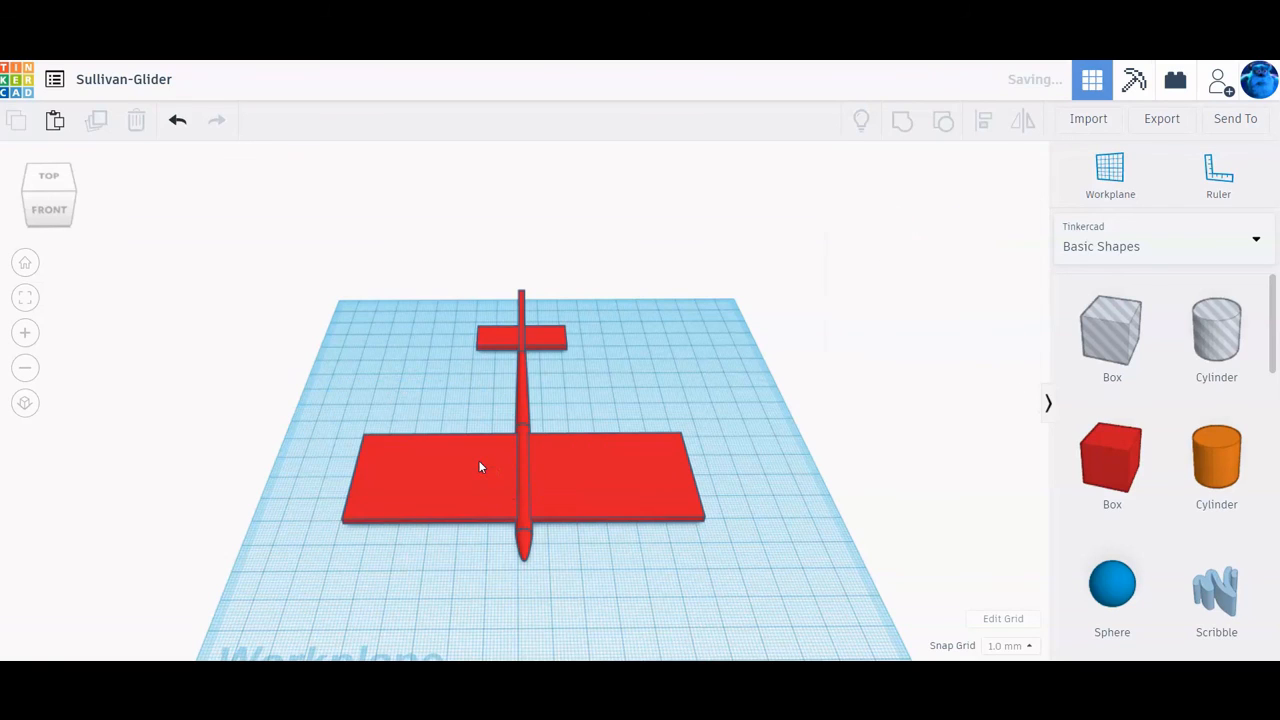
# Step: Export the selected glider shape as an STL file for 3D printing
pyautogui.click(551, 509)
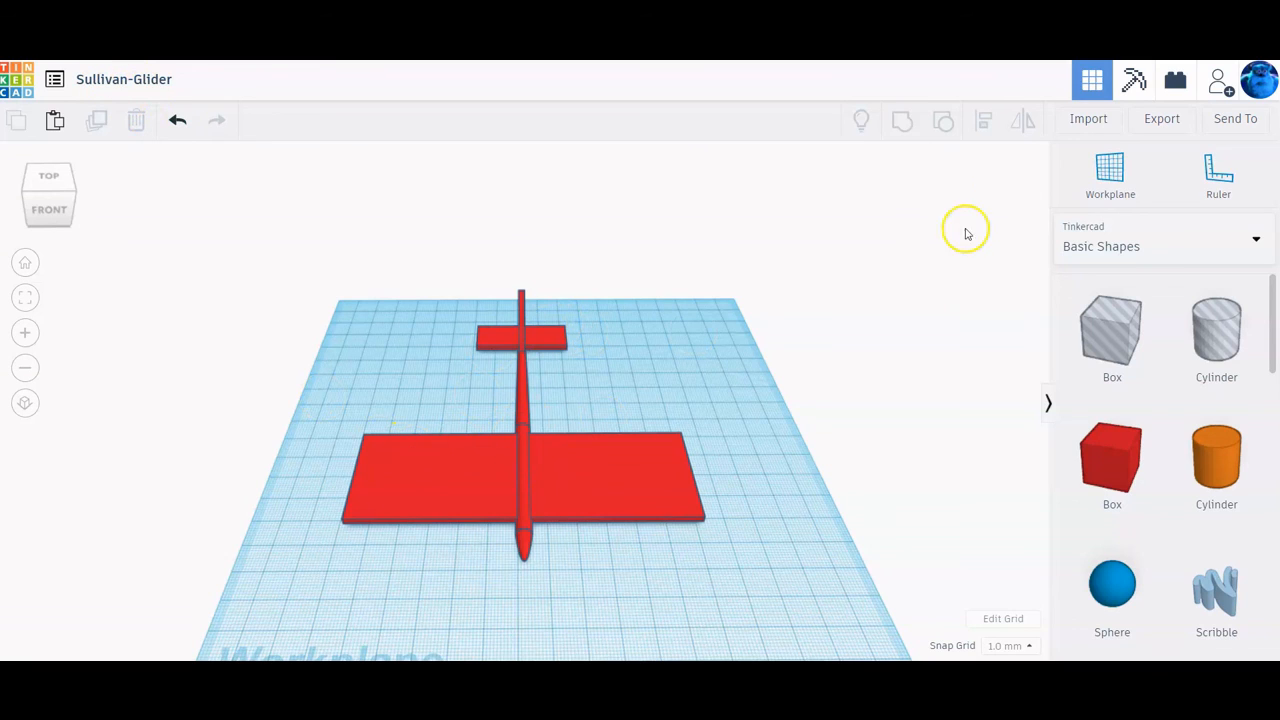
pyautogui.click(617, 481)
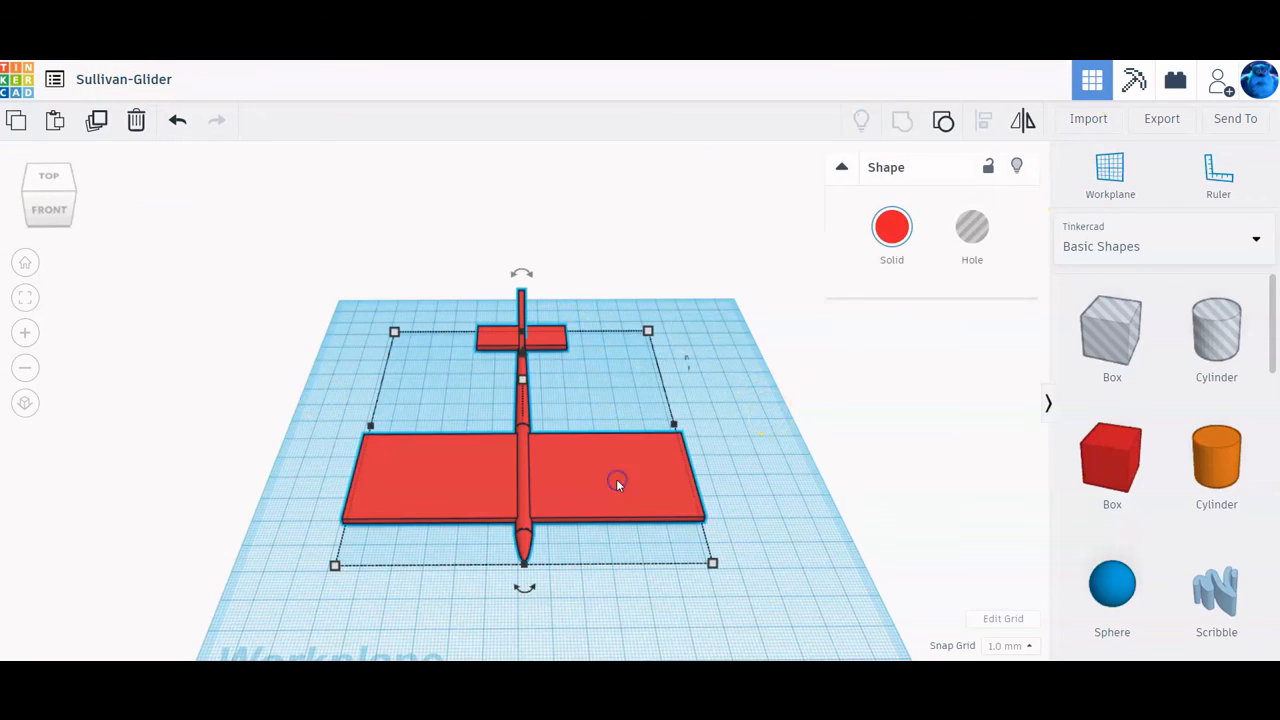
pyautogui.click(1160, 120)
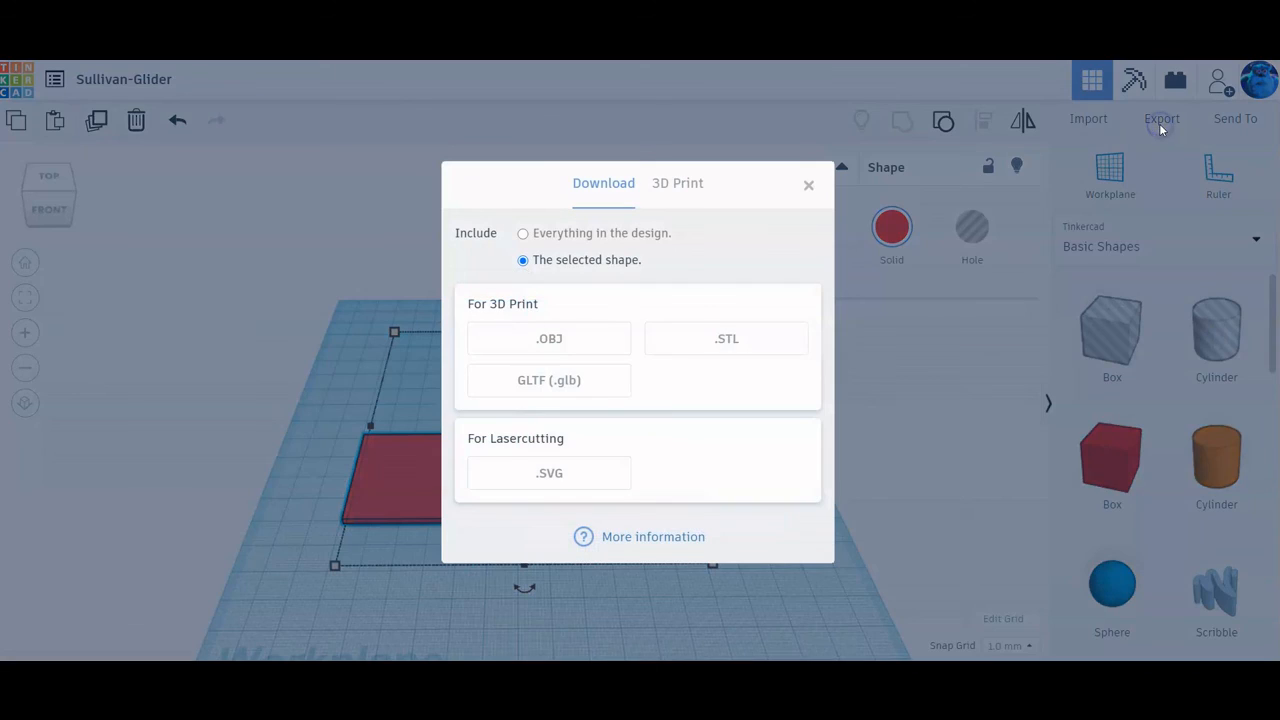
pyautogui.click(726, 340)
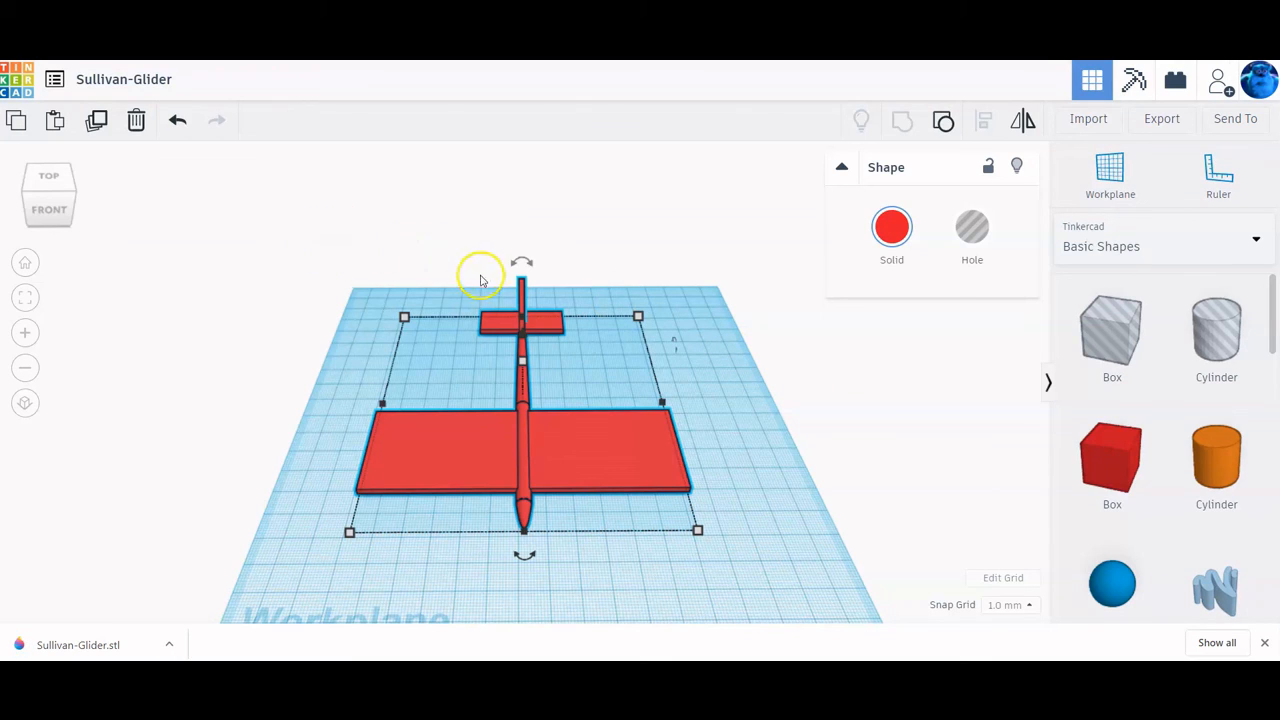
pyautogui.moveTo(405, 441); pyautogui.dragTo(536, 399, button='right')
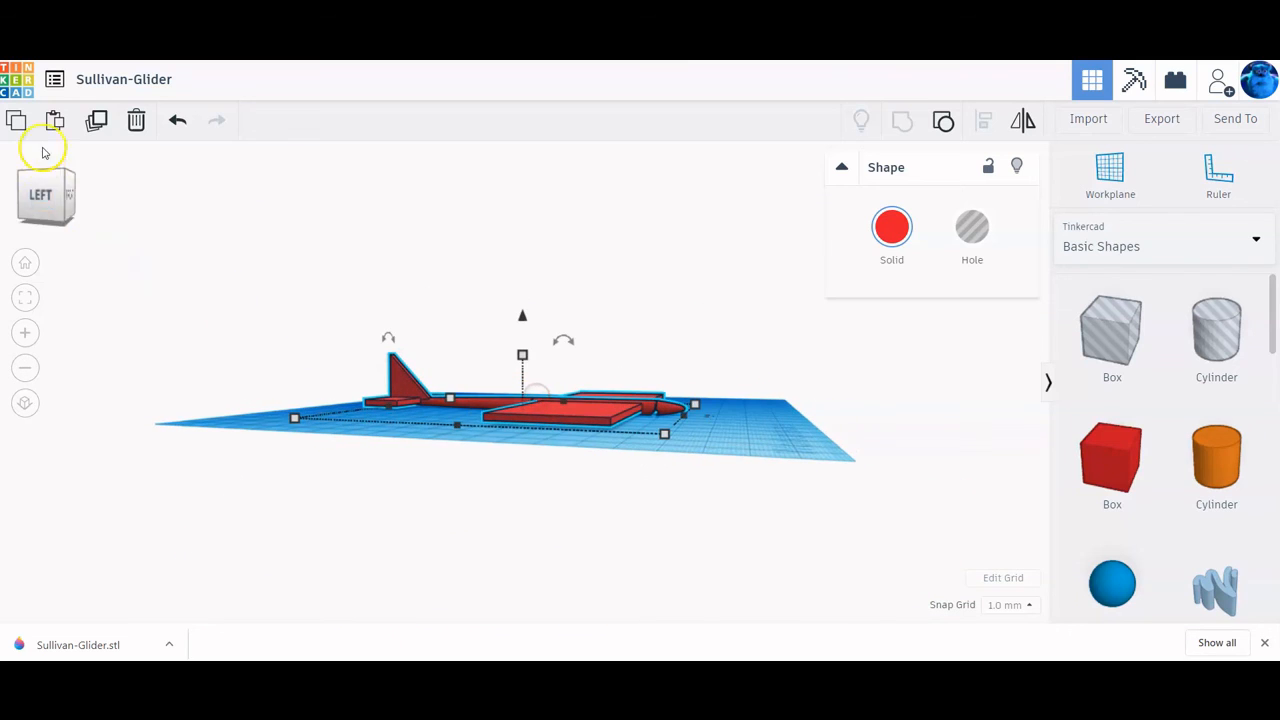